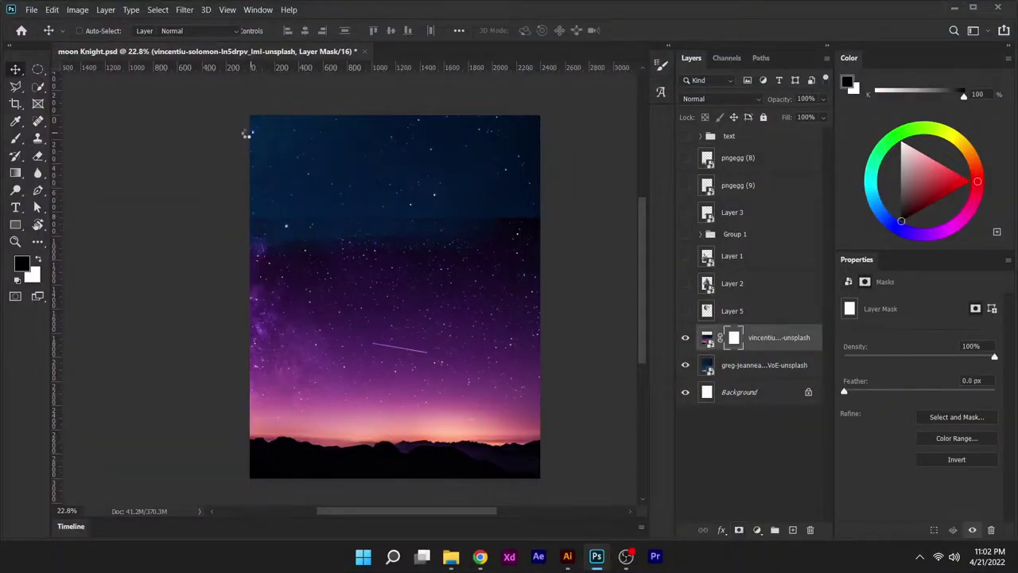
- Add a clipped Hue/Saturation adjustment that shifts the starry sky's hue +45 toward purple
key(b)
click(761, 364)
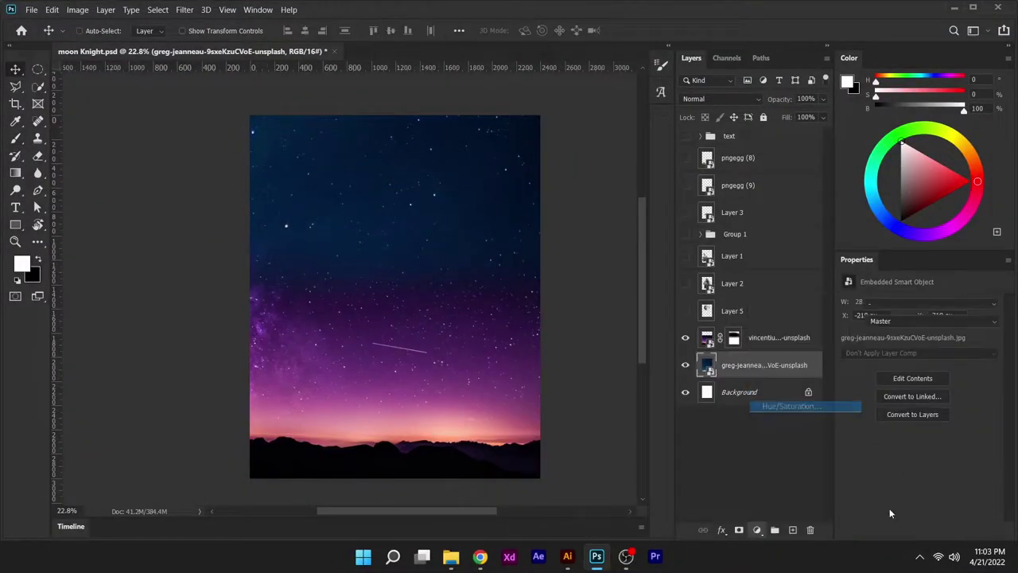
click(756, 528)
drag(919, 351, 952, 350)
key(ctrl+minus)
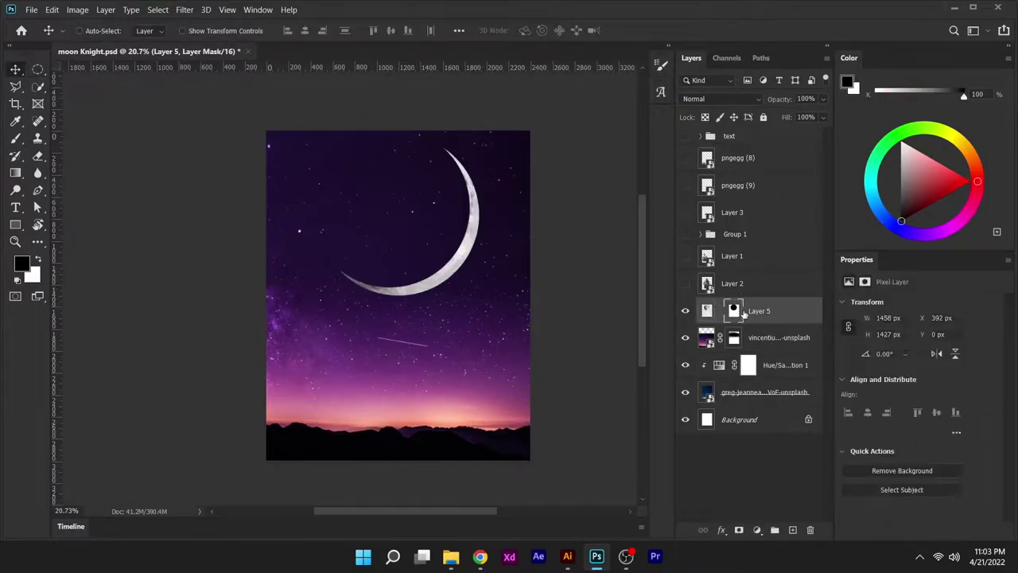
- Duplicate the moon with a Gaussian Blur glow and group the moon layers together
click(756, 529)
click(784, 370)
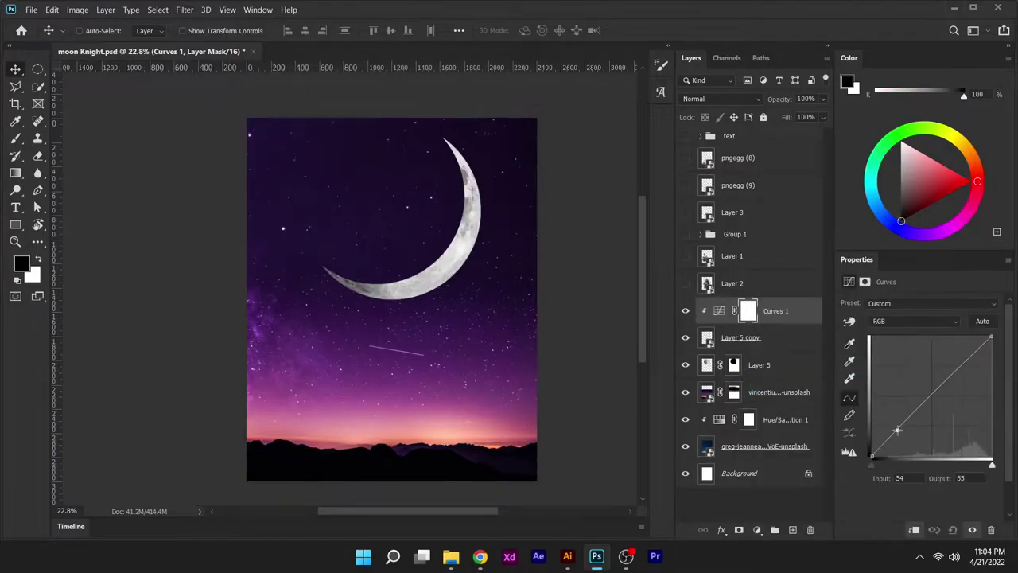
click(765, 338)
key(ctrl+j)
click(184, 10)
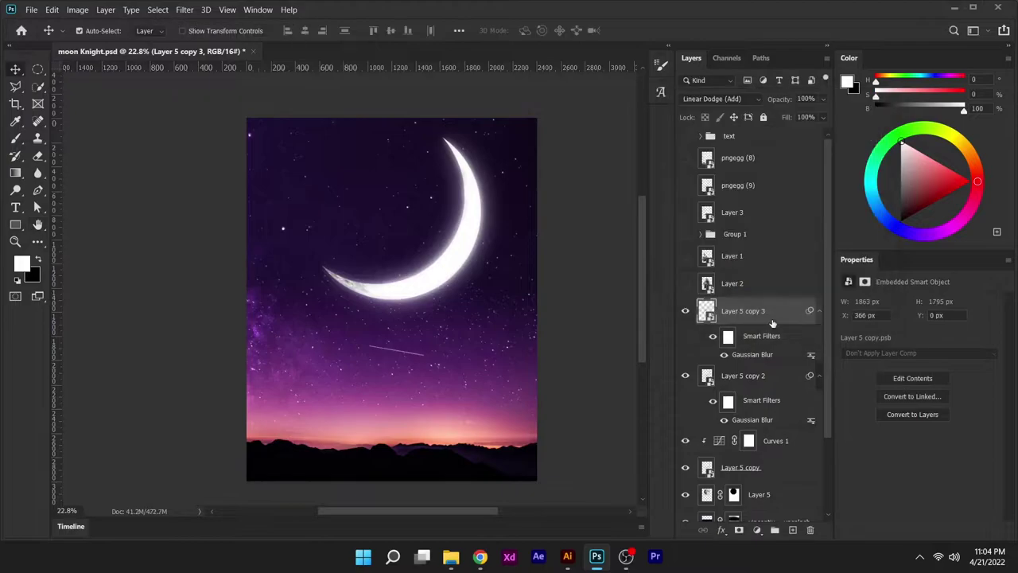
click(850, 125)
click(749, 408)
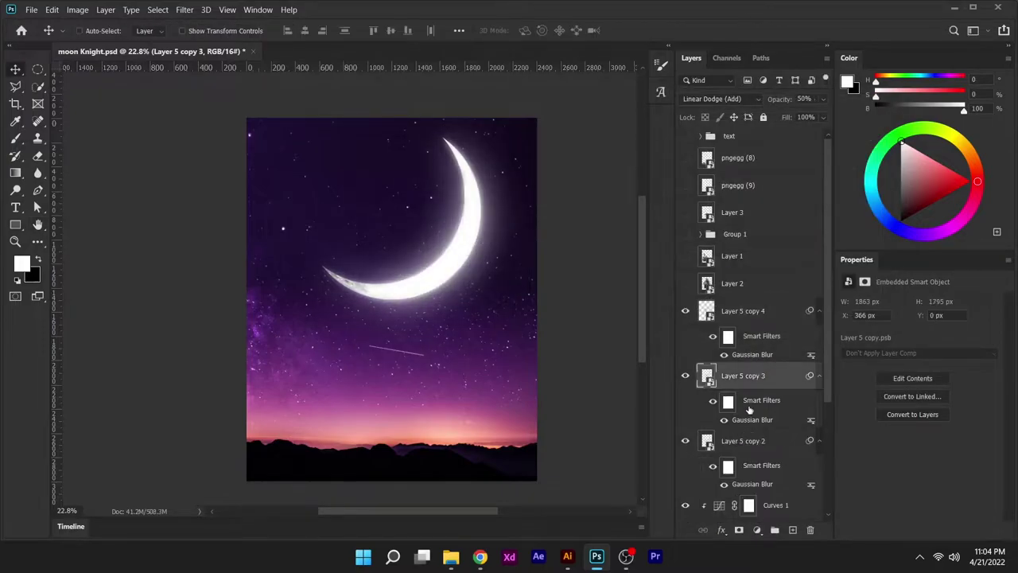
shift+click(743, 311)
key(ctrl+g)
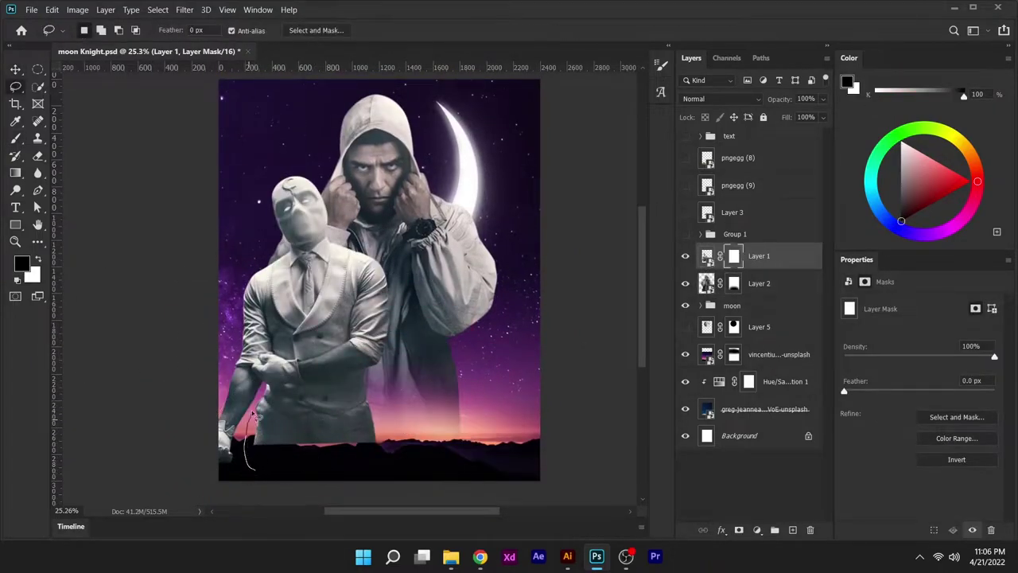
- Show Group 1 and brighten the armoured figure with a clipped Curves adjustment
key(b)
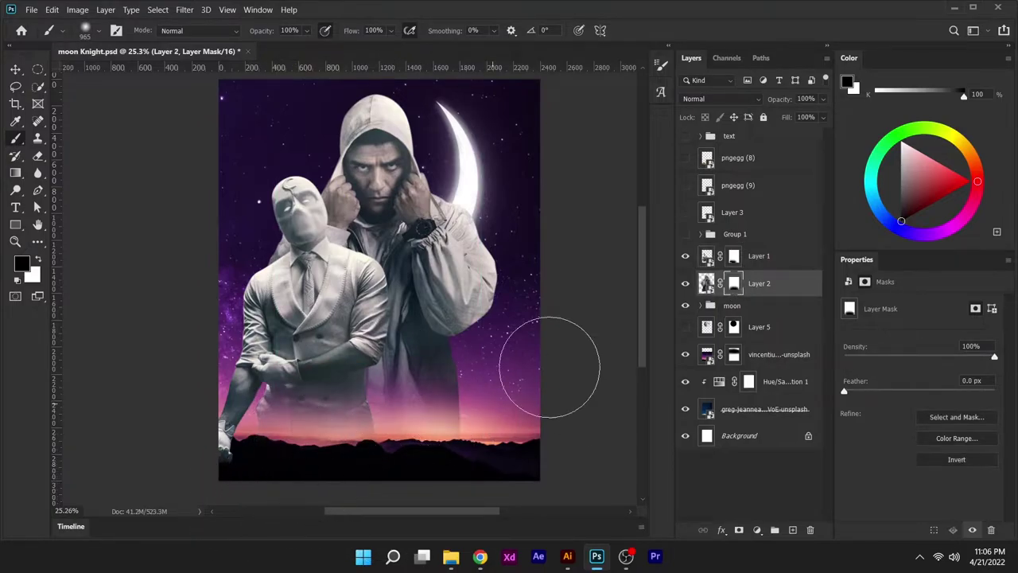
click(757, 530)
click(772, 371)
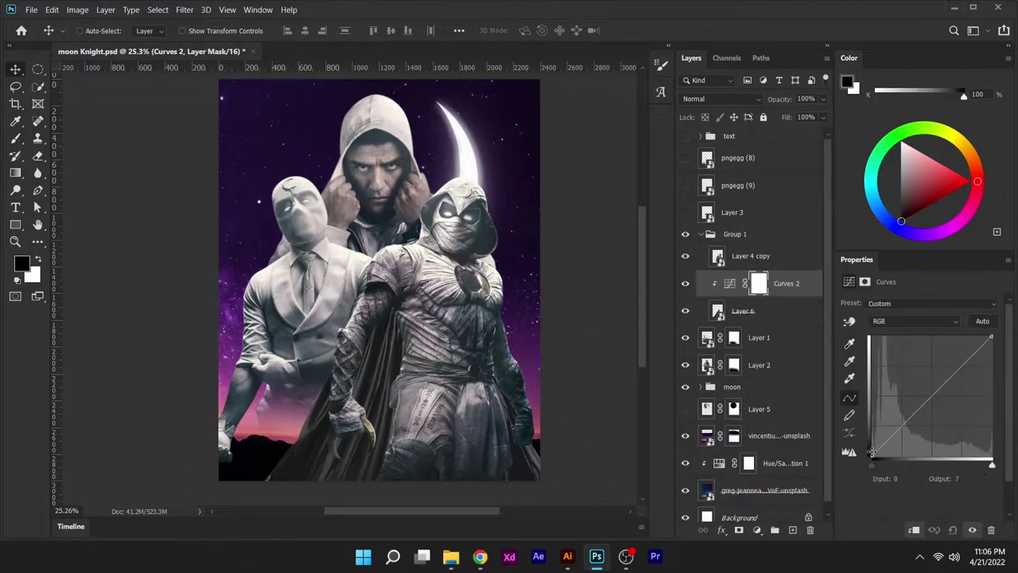
drag(872, 452, 894, 378)
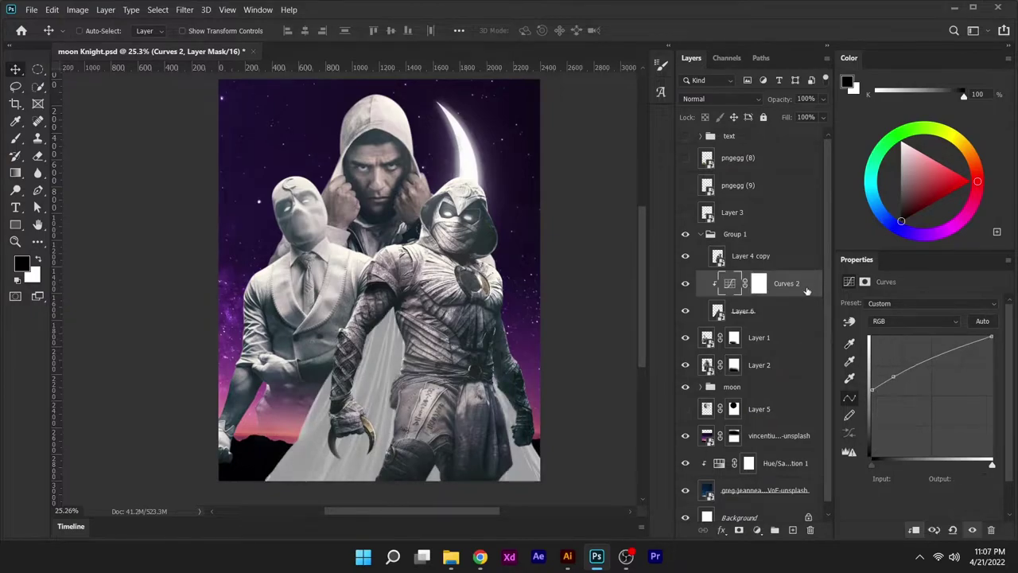
- Add 6.3% noise to the armoured figure layer for fine grain
double_click(806, 292)
click(954, 148)
click(743, 310)
click(185, 10)
click(382, 215)
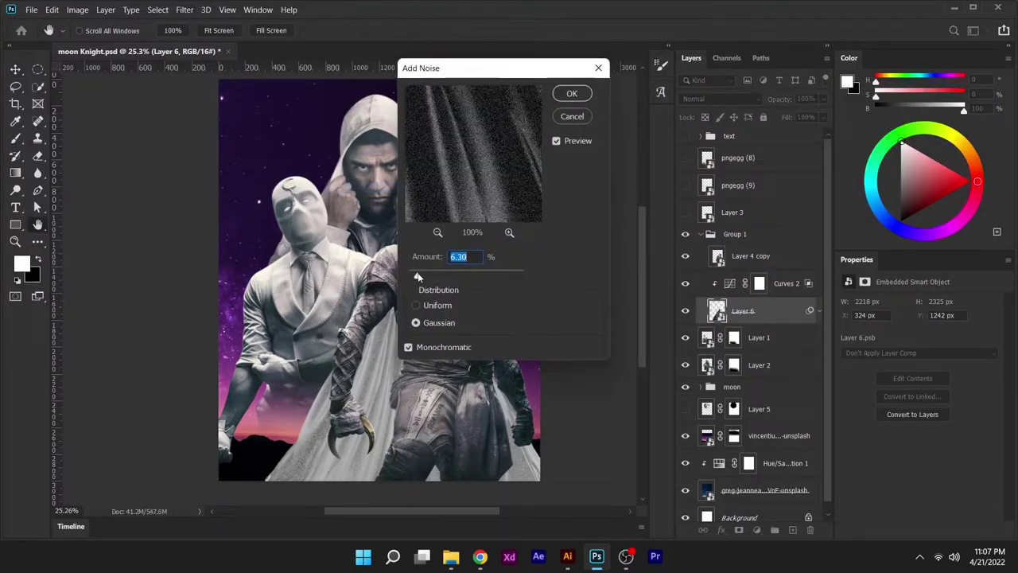
key(Return)
- Add a colorized Hue/Saturation giving the armoured figure a pinkish-purple tint
click(757, 530)
click(795, 403)
click(911, 423)
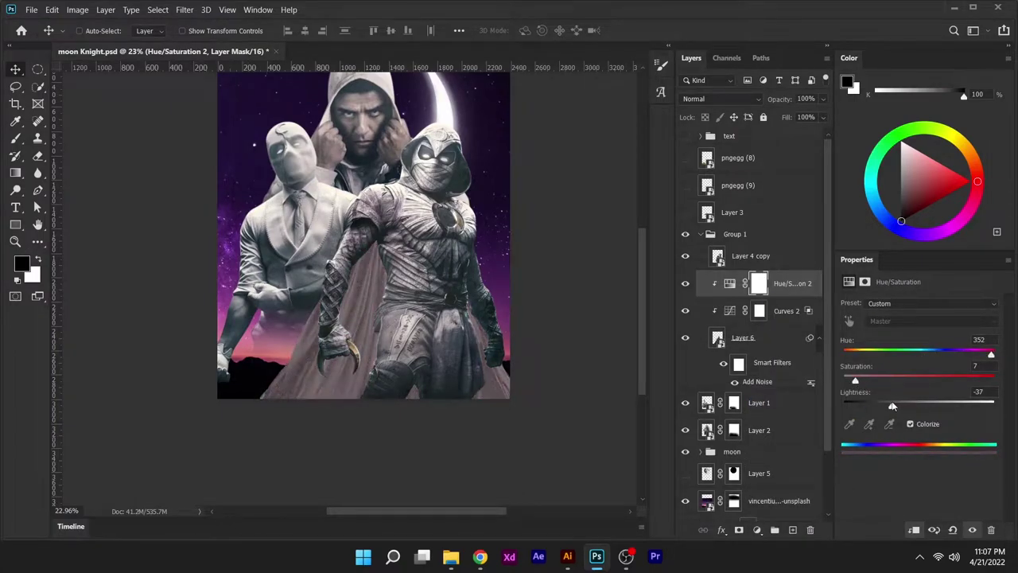
- Add a darkening Curves adjustment with an inverted mask, painted in with white where needed
click(757, 530)
click(761, 362)
mouse_move(992, 337)
mouse_down()
mouse_move(994, 405)
mouse_move(992, 391)
mouse_up()
key(ctrl+i)
key(b)
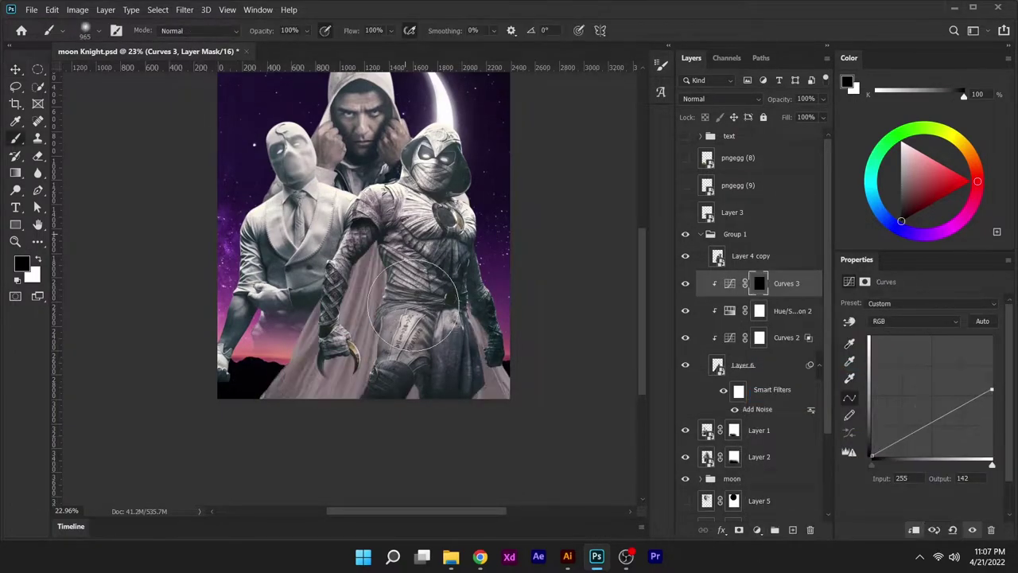
key(x)
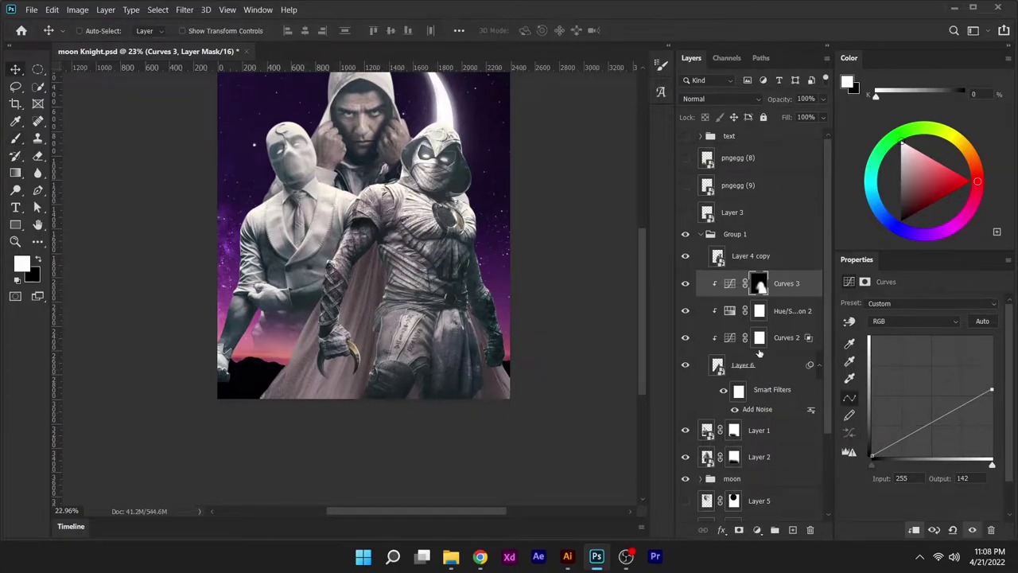
click(759, 310)
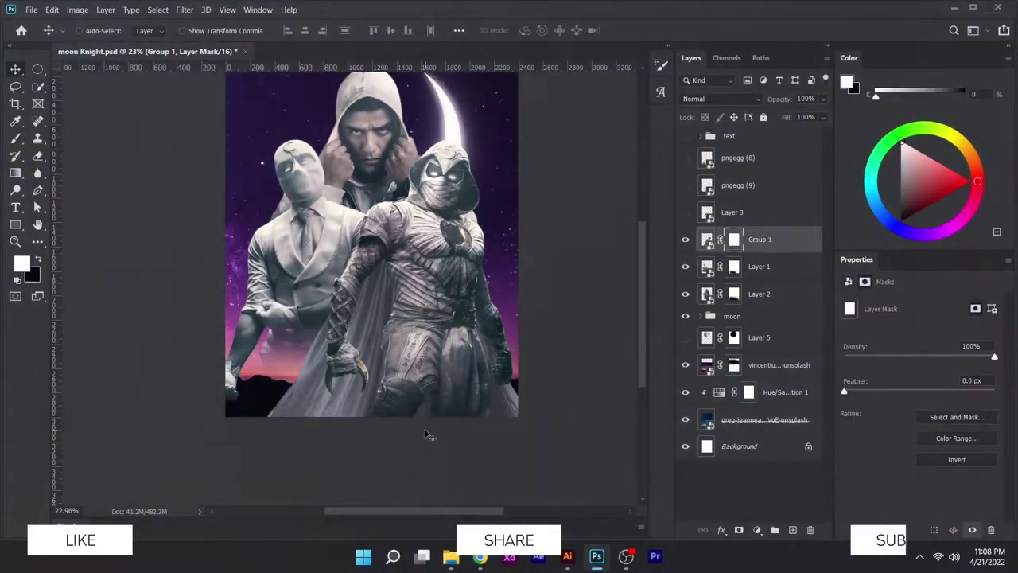
- Fade the armoured figure's bottom on Group 1's mask and show and resize the winged scarab
key(x)
drag(262, 398, 509, 390)
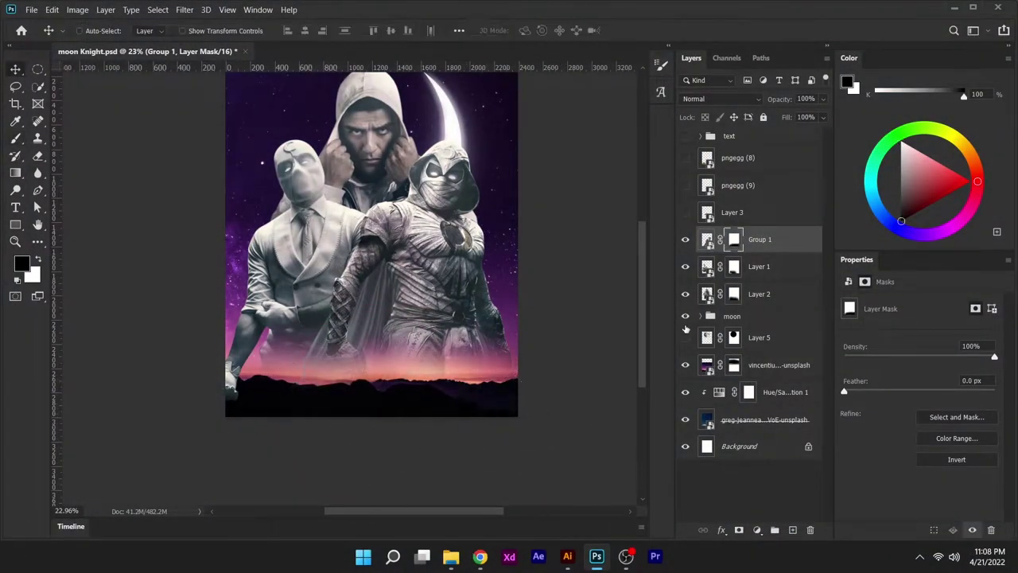
click(714, 207)
key(ctrl+z)
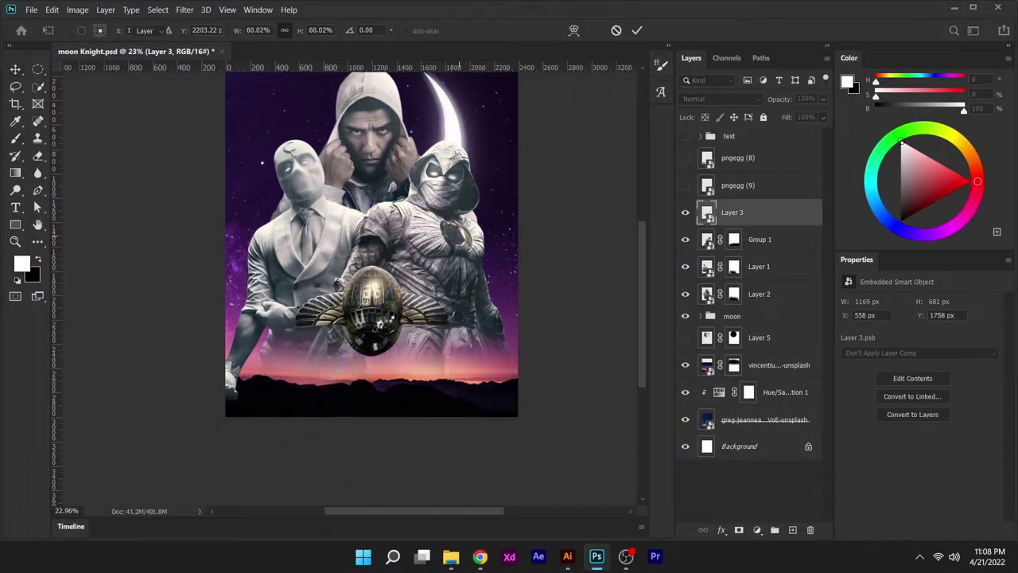
key(ctrl+s)
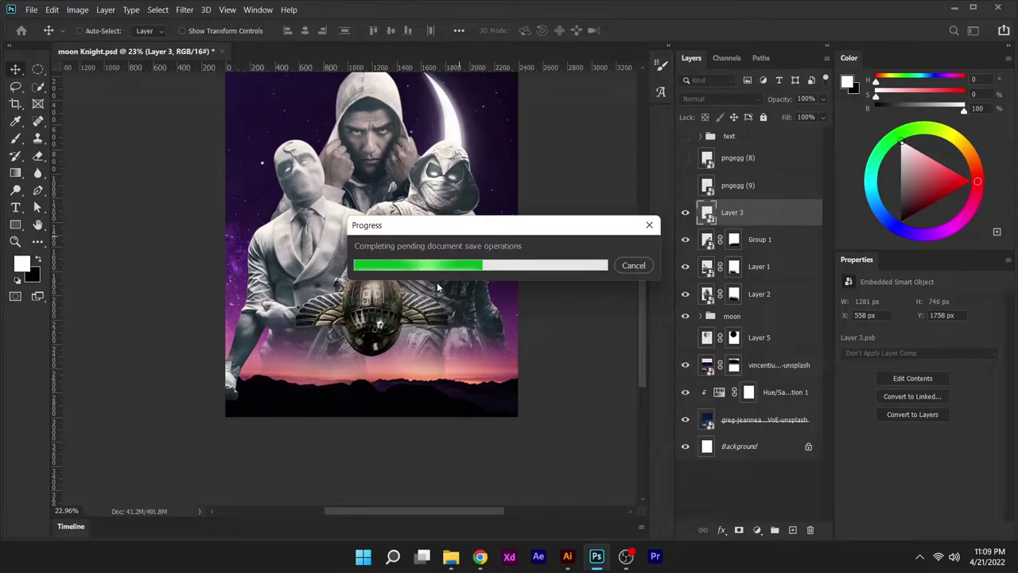
- Duplicate, scale and arrange the pngegg (8) and (9) pyramid layers across the bottom edge
key(Return)
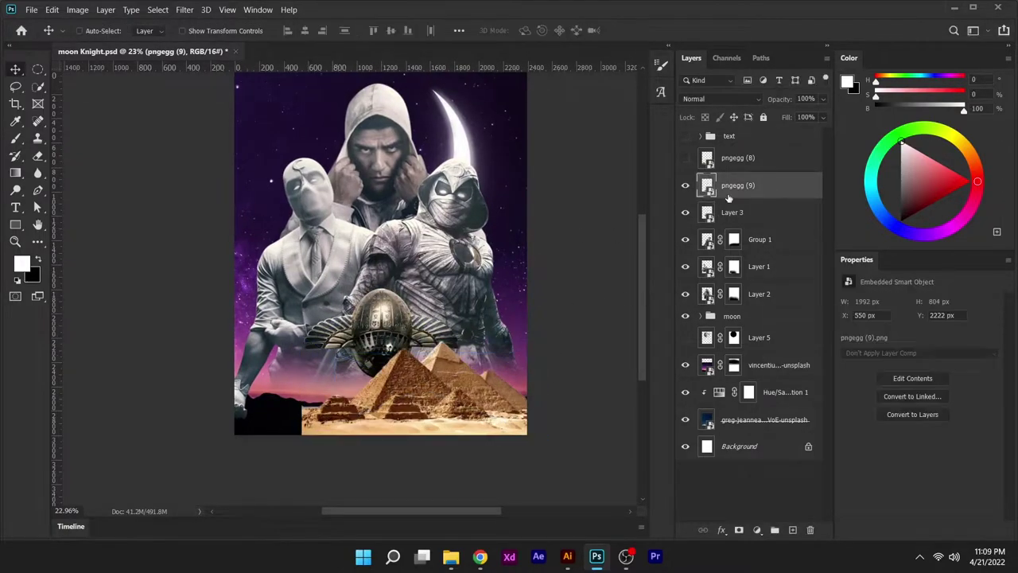
drag(736, 186, 735, 148)
shift+click(738, 212)
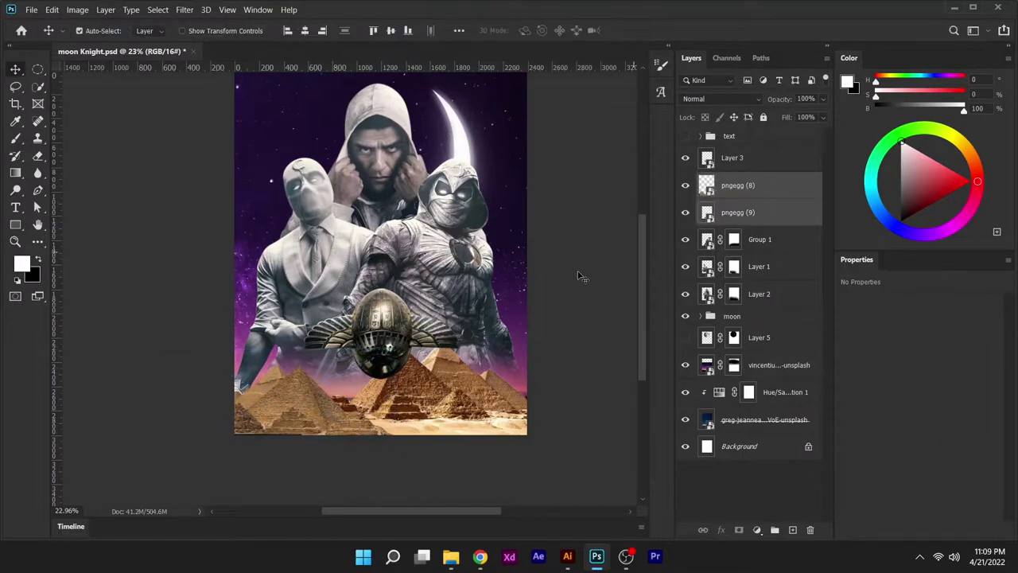
key(ctrl+alt+t)
drag(512, 359, 518, 367)
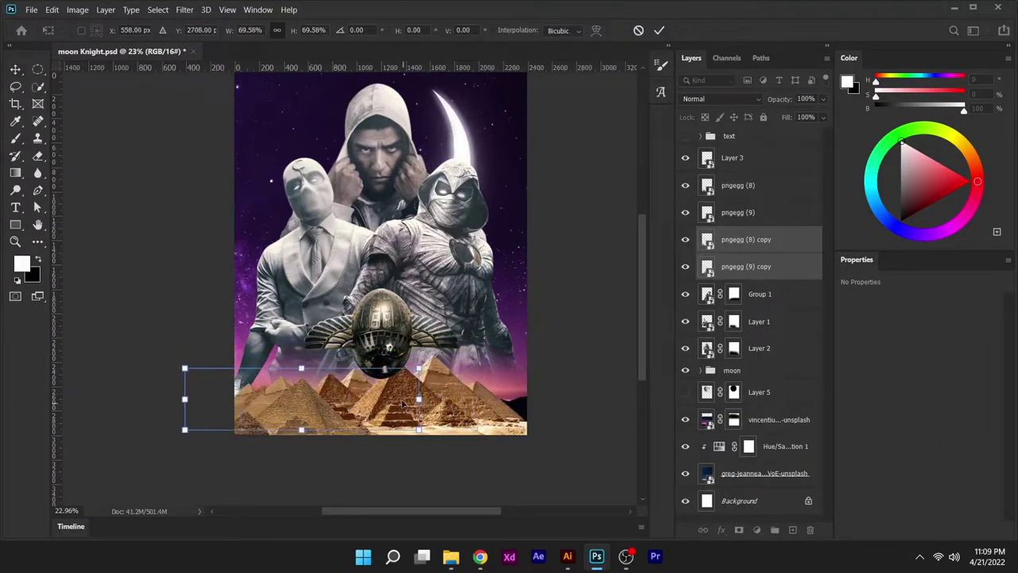
key(Return)
drag(339, 397, 581, 409)
key(ctrl+e)
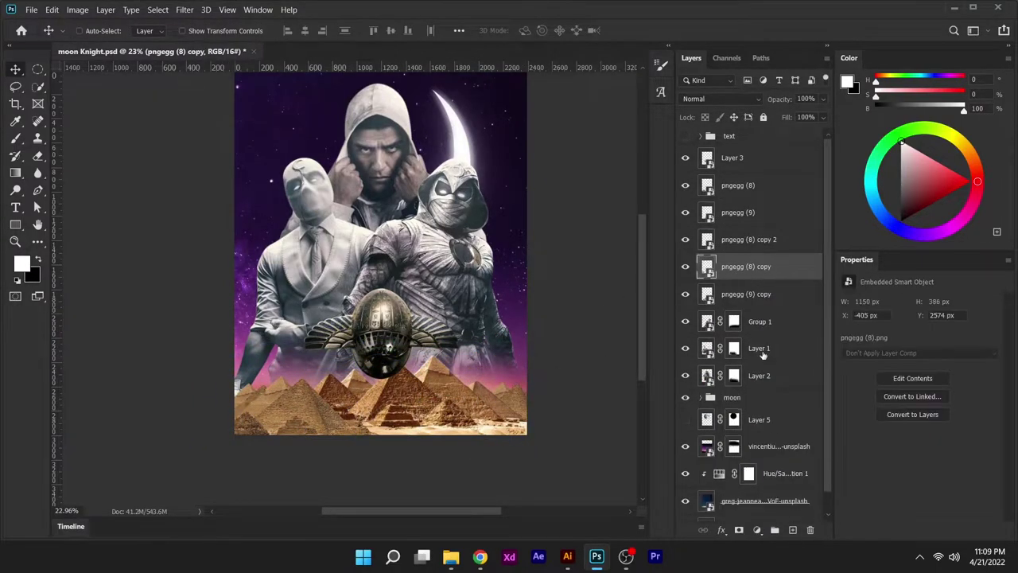
key(ctrl+t)
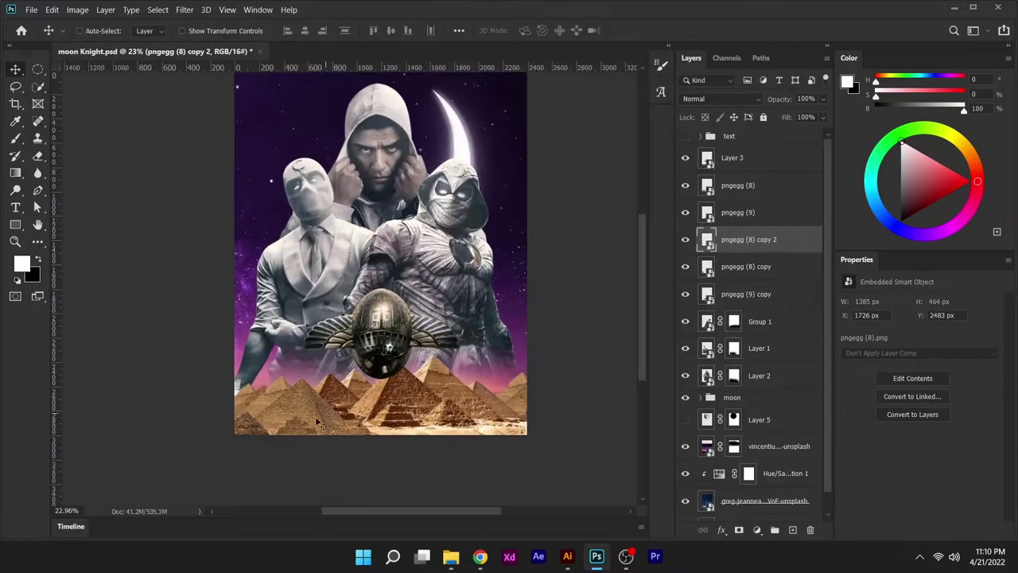
scroll(315, 416, up, 1)
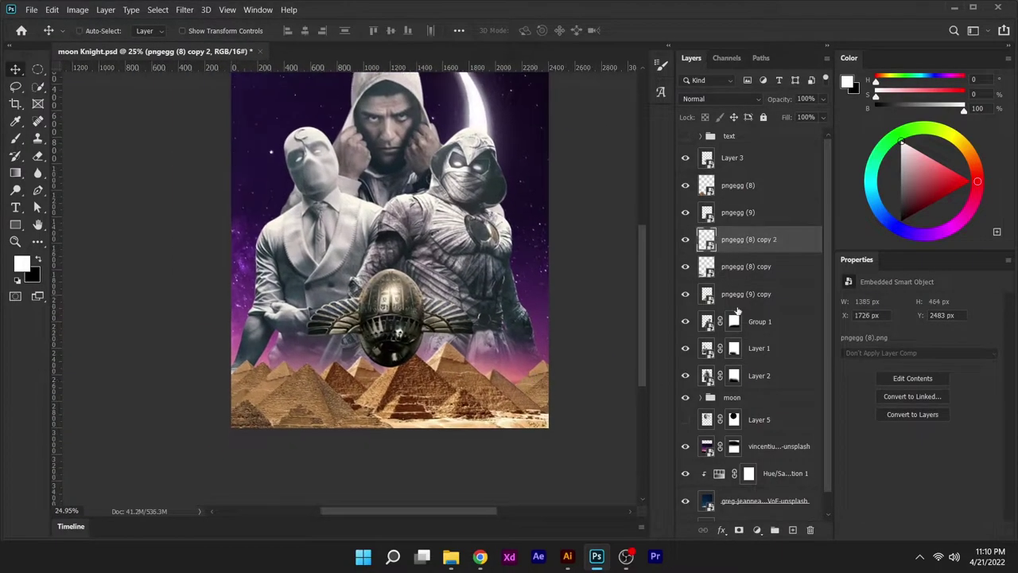
click(731, 157)
- Isolate the hooded figure and brighten it with a clipped Curves adjustment
click(684, 157)
click(684, 321)
click(685, 348)
click(759, 375)
click(757, 529)
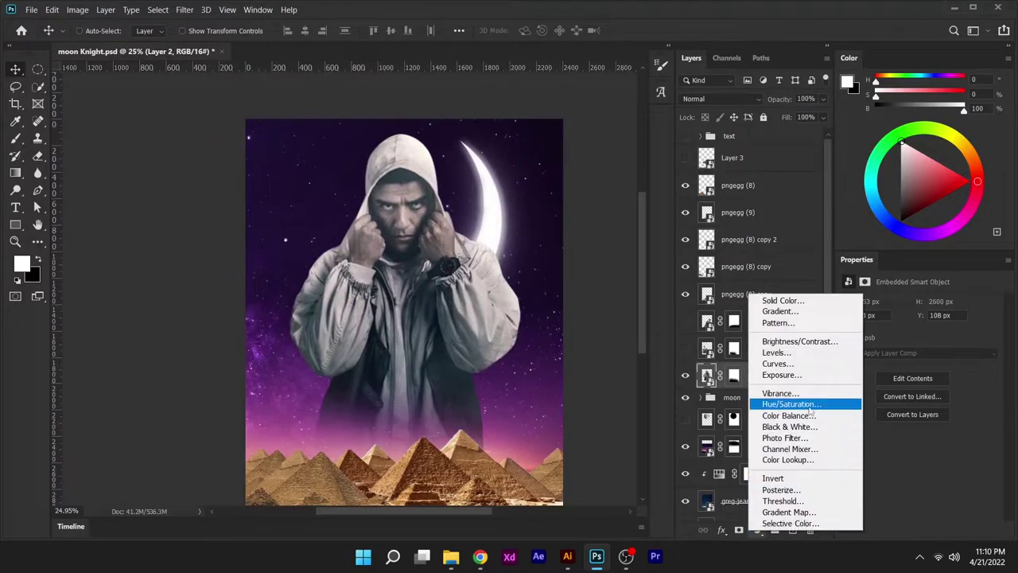
click(791, 404)
key(ctrl+z)
click(757, 530)
click(778, 363)
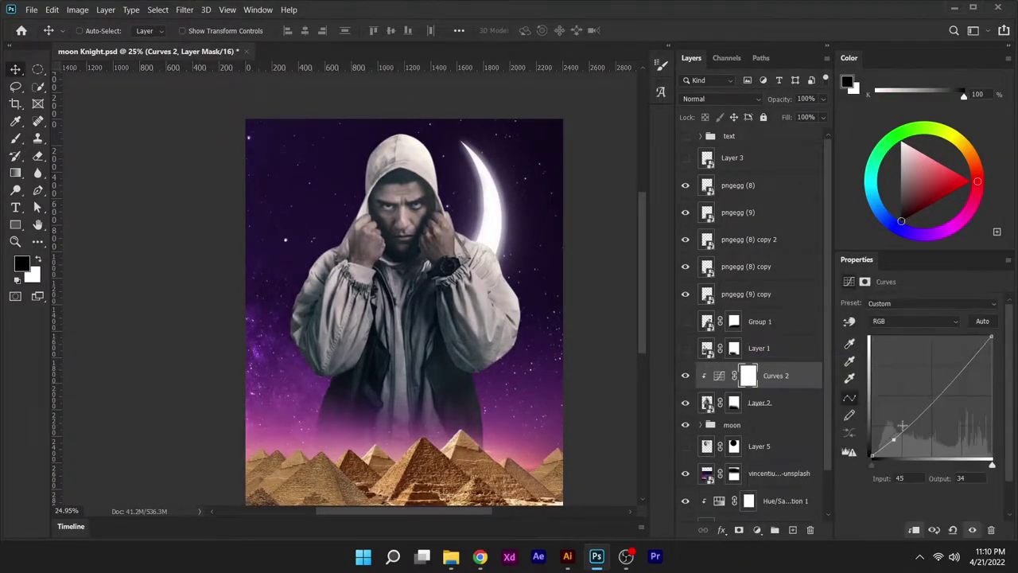
click(936, 386)
- Add a Color Balance and a clipped dark purple Color Fill in Linear Dodge to the hooded figure
click(756, 529)
click(787, 417)
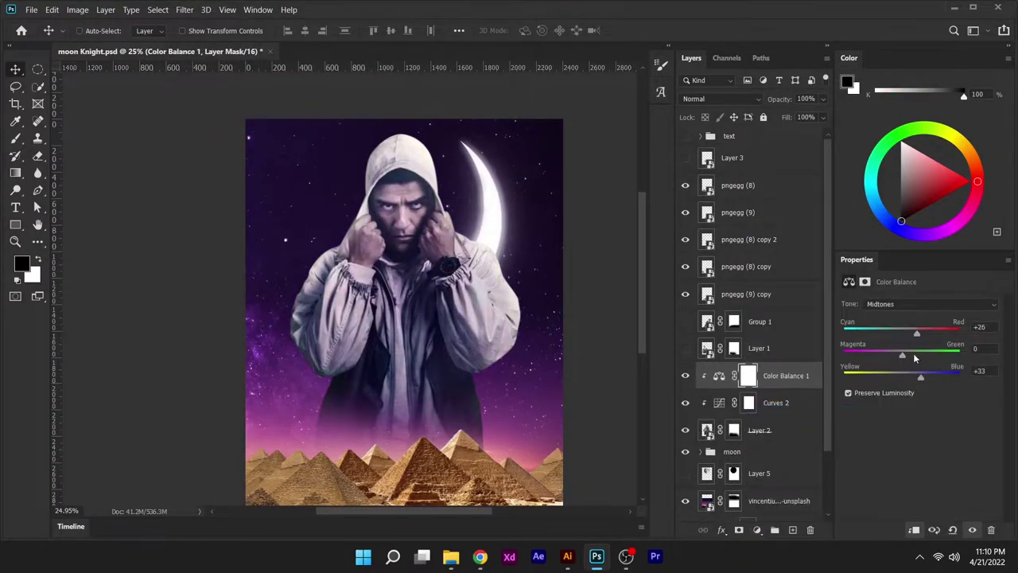
click(756, 530)
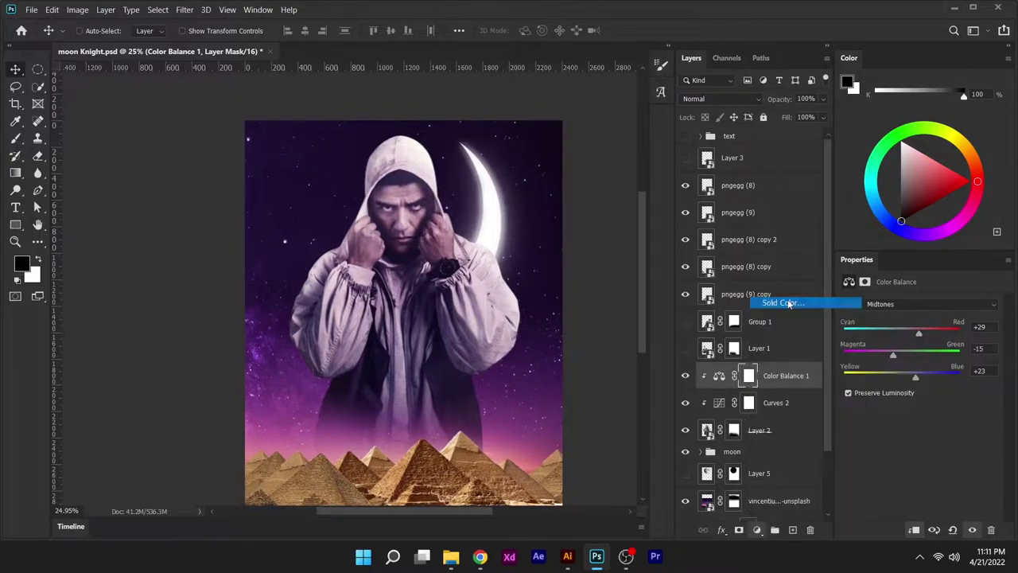
click(765, 300)
click(966, 117)
key(ctrl+alt+g)
double_click(718, 375)
click(800, 234)
click(966, 117)
click(719, 98)
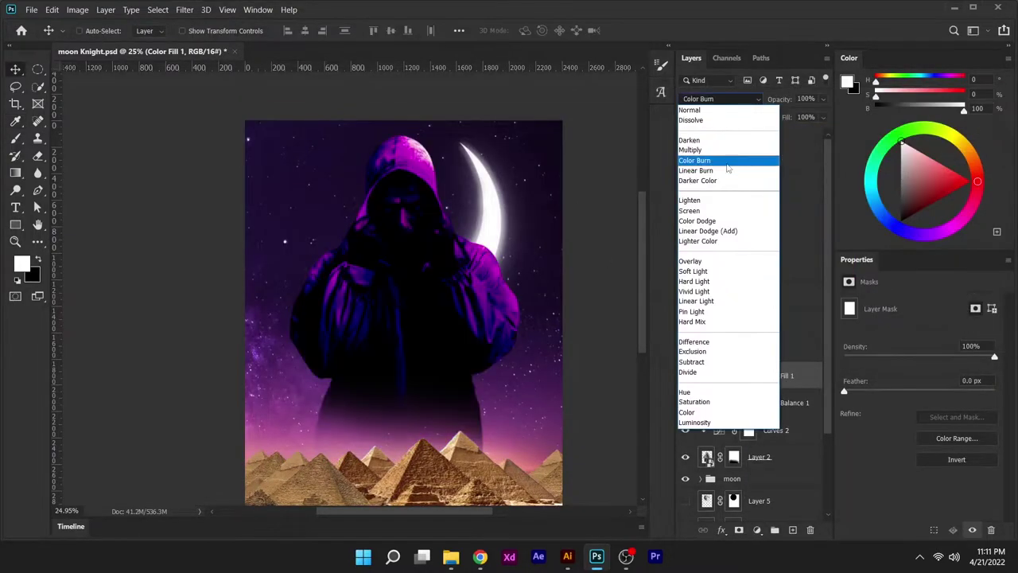
click(707, 230)
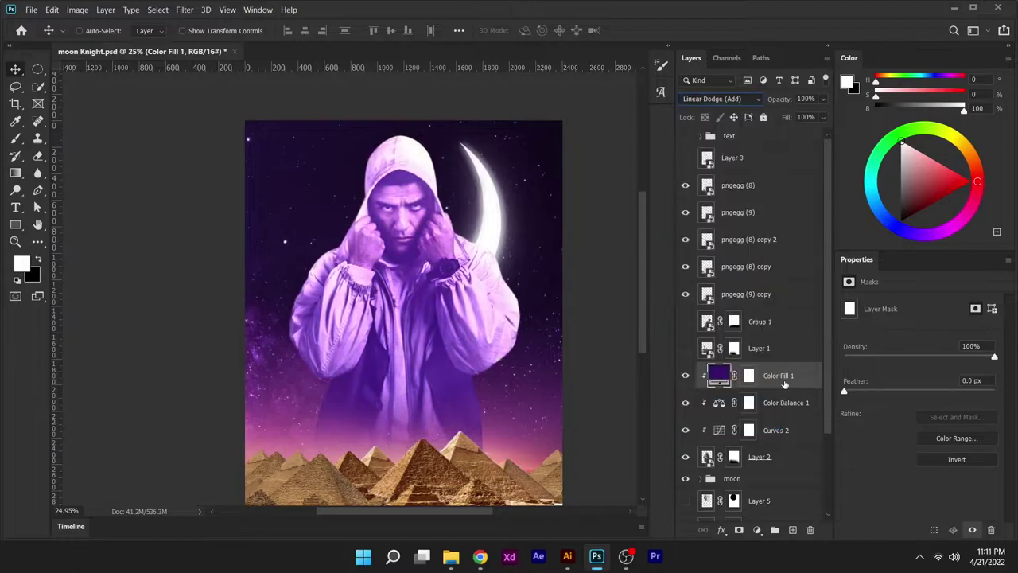
- Limit the purple fill to the figure's brighter areas with Blend If and paint its mask
double_click(718, 371)
click(963, 119)
double_click(803, 371)
drag(672, 354, 788, 354)
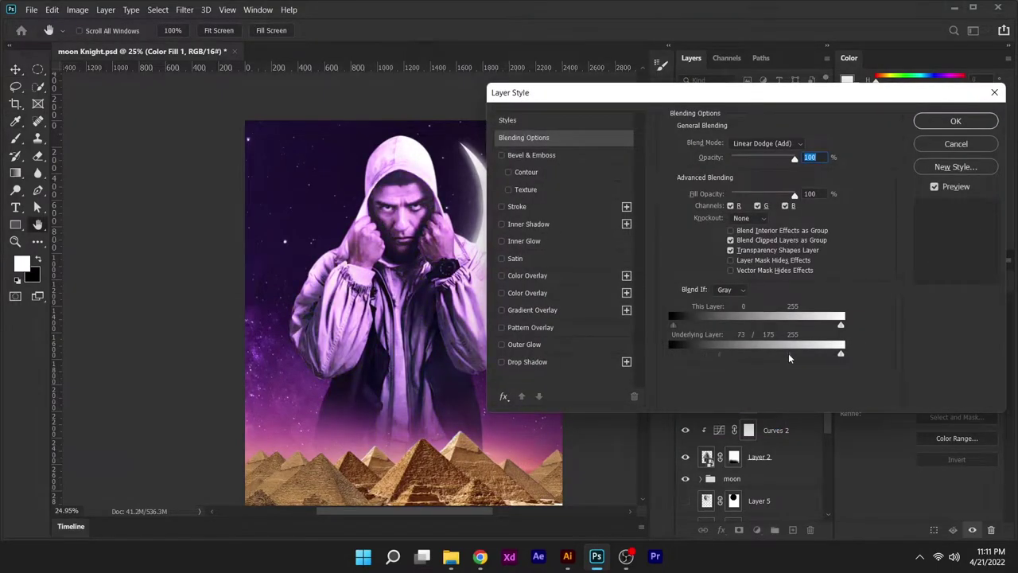
key(Return)
click(749, 379)
scroll(437, 143, up, 2)
key(x)
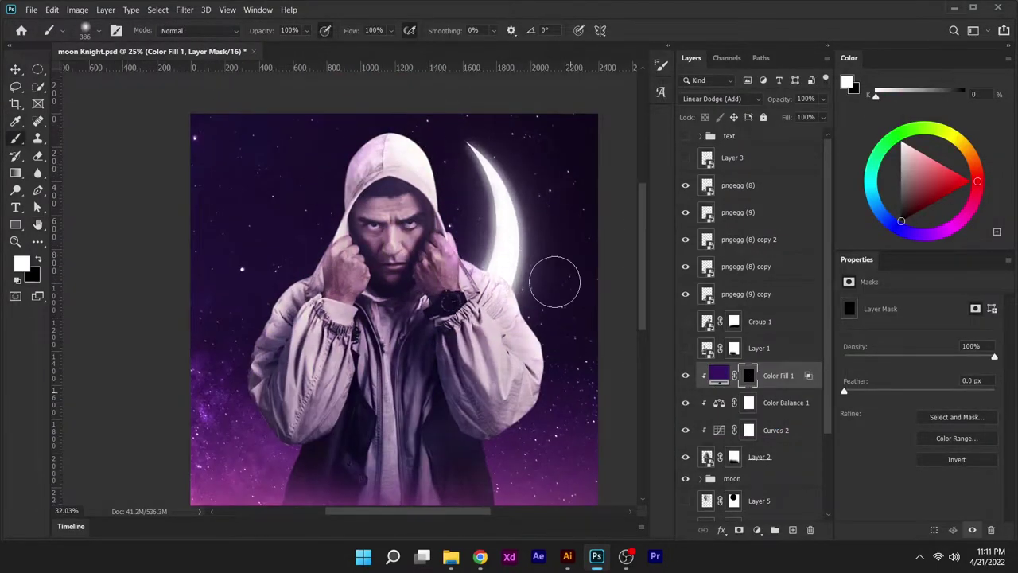
scroll(554, 281, down, 5)
scroll(438, 297, up, 5)
key(x)
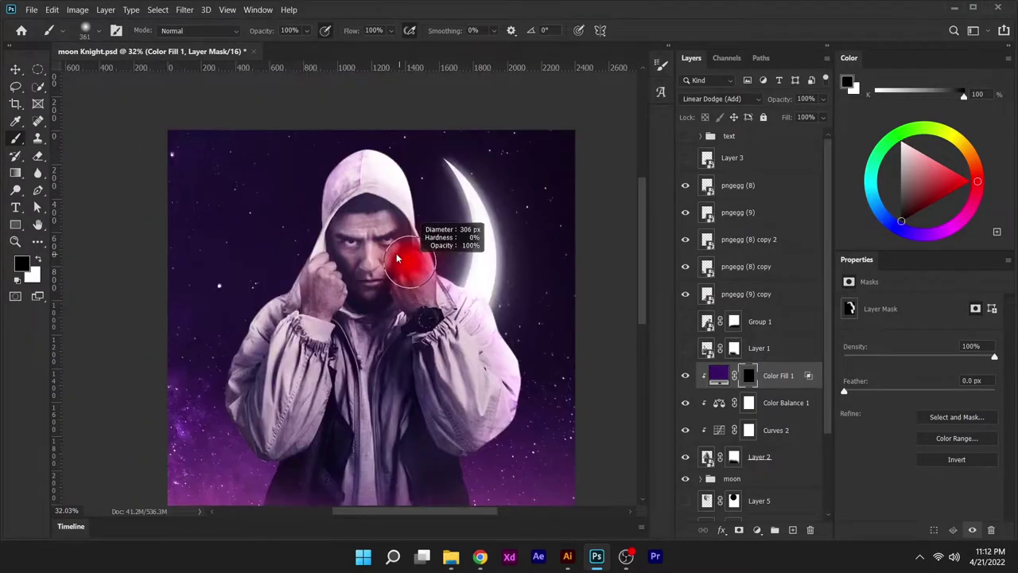
key(x)
key(v)
- Duplicate Color Fill 1 and give the copy the brighter purple #6b18d3
key(ctrl+j)
key(ctrl+BackSpace)
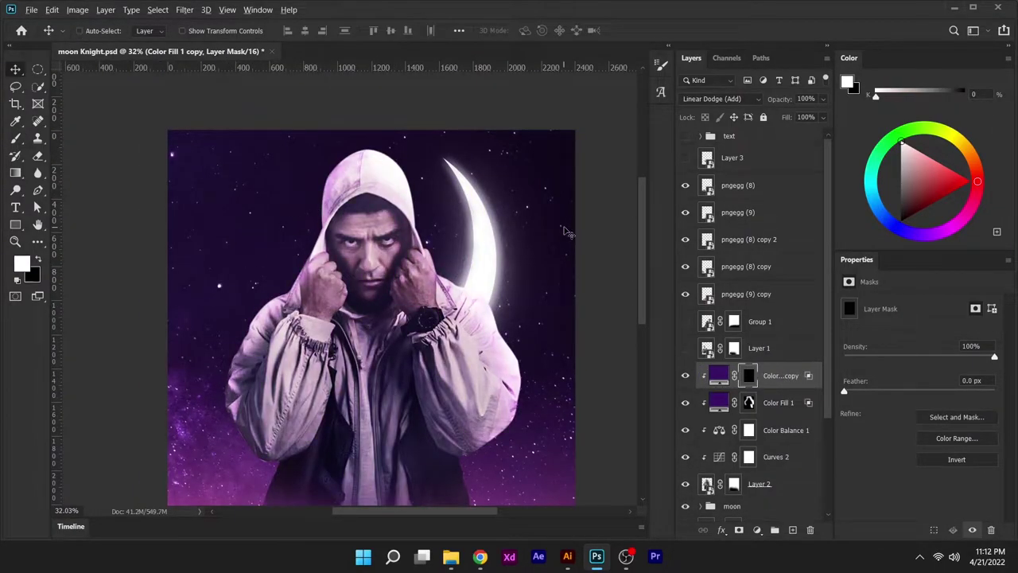
click(711, 99)
key(Escape)
double_click(718, 376)
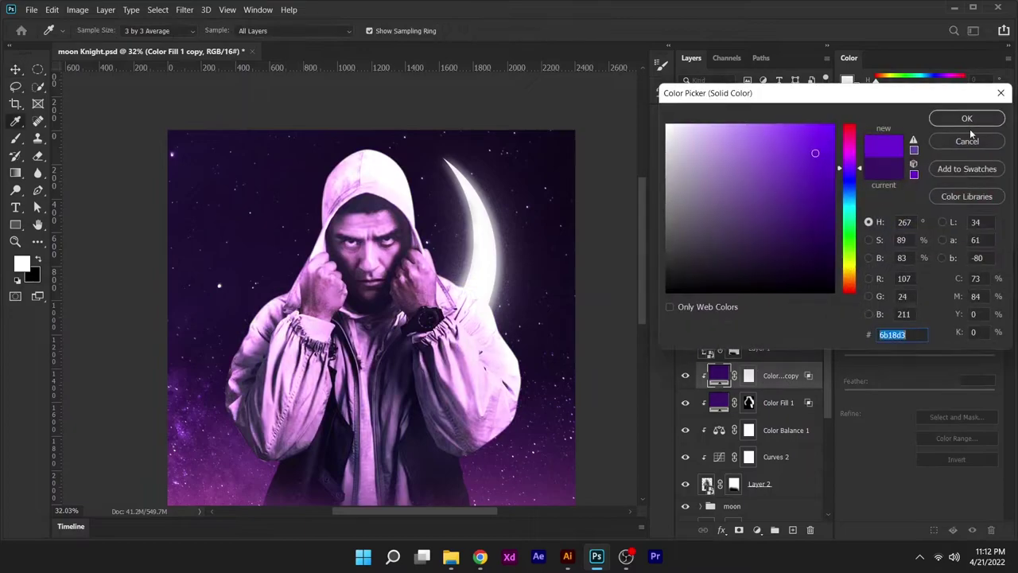
click(967, 118)
- Set the Color Fill 1 copy to 50% opacity and Linear Light blending
key(5)
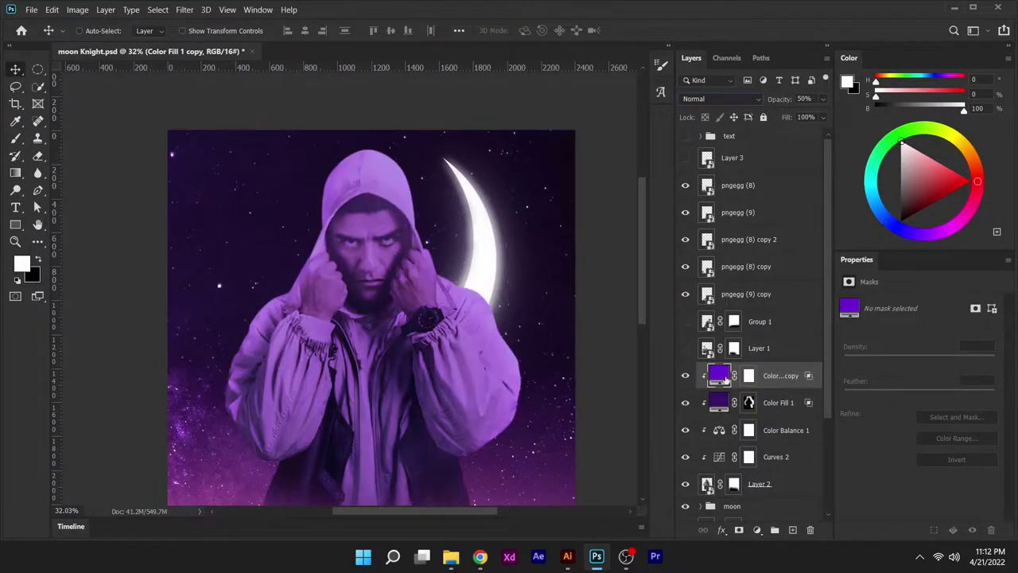
double_click(718, 376)
click(963, 116)
click(720, 98)
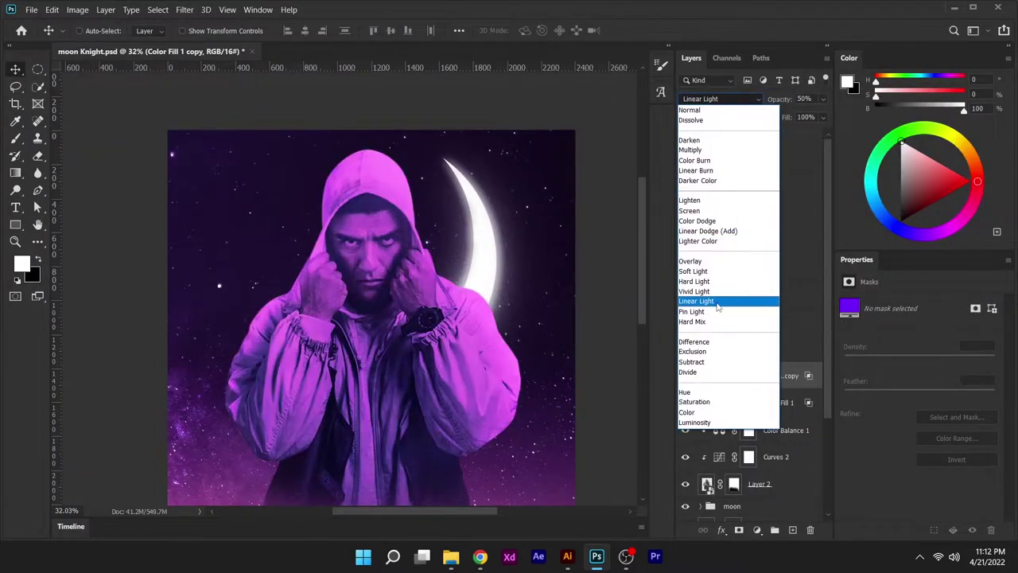
click(718, 302)
- Paint the copy's mask along the face and hood edges and switch it to Linear Dodge (Add)
click(749, 376)
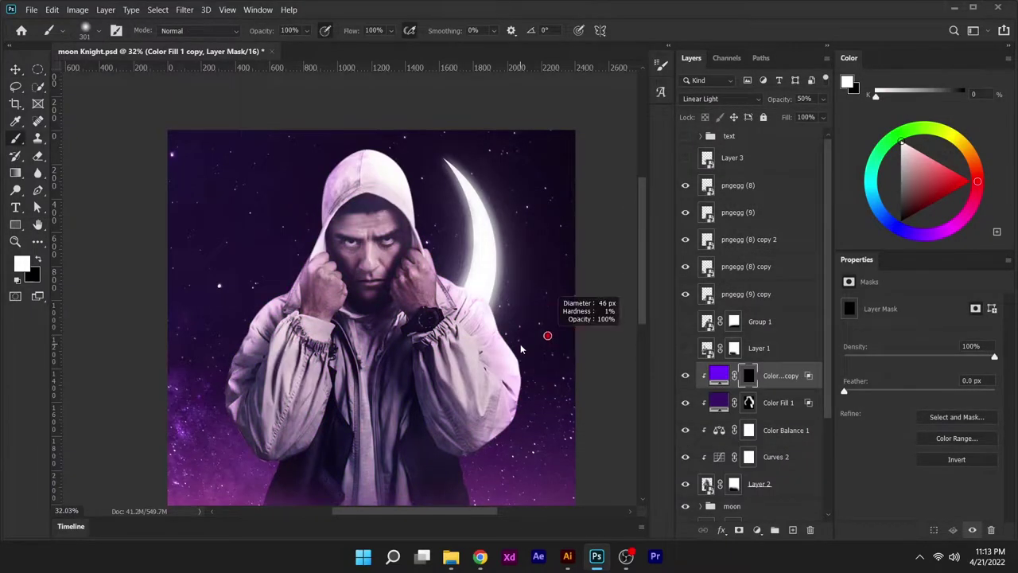
scroll(520, 348, up, 3)
drag(537, 179, 633, 395)
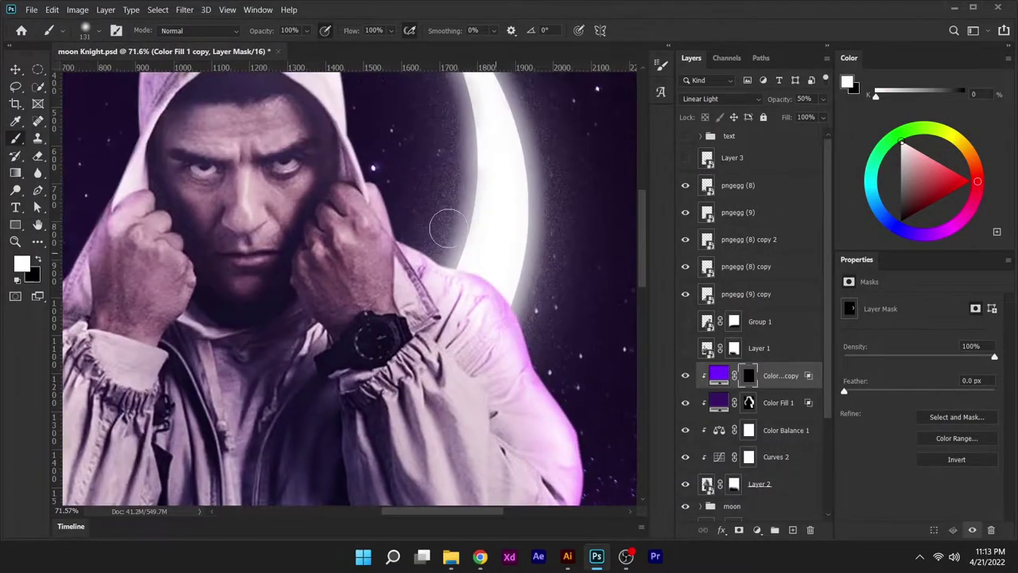
scroll(389, 139, up, 5)
key(bracketleft)
key(bracketleft)
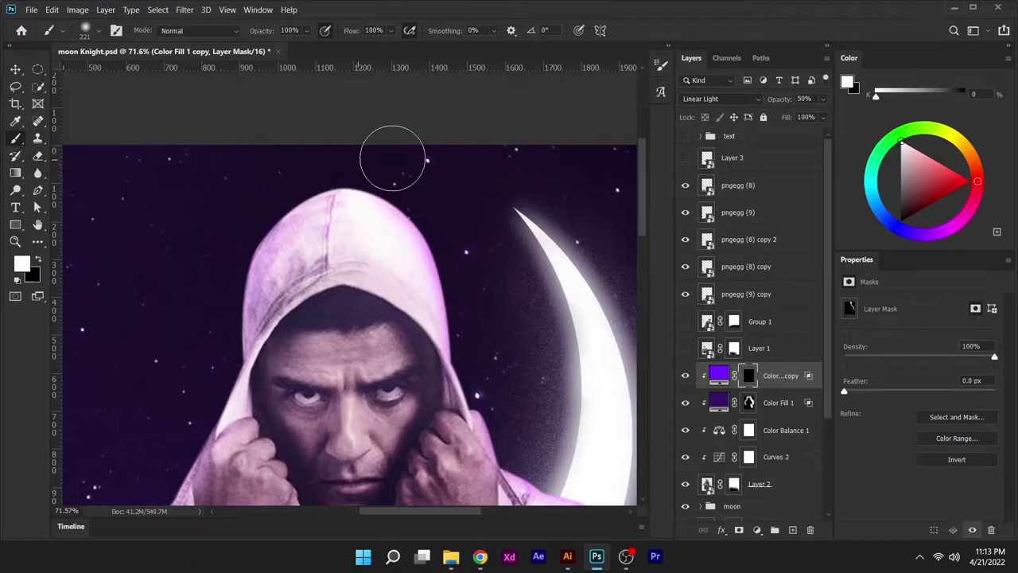
scroll(238, 267, left, 3)
scroll(263, 262, down, 3)
scroll(250, 273, down, 3)
scroll(268, 443, down, 3)
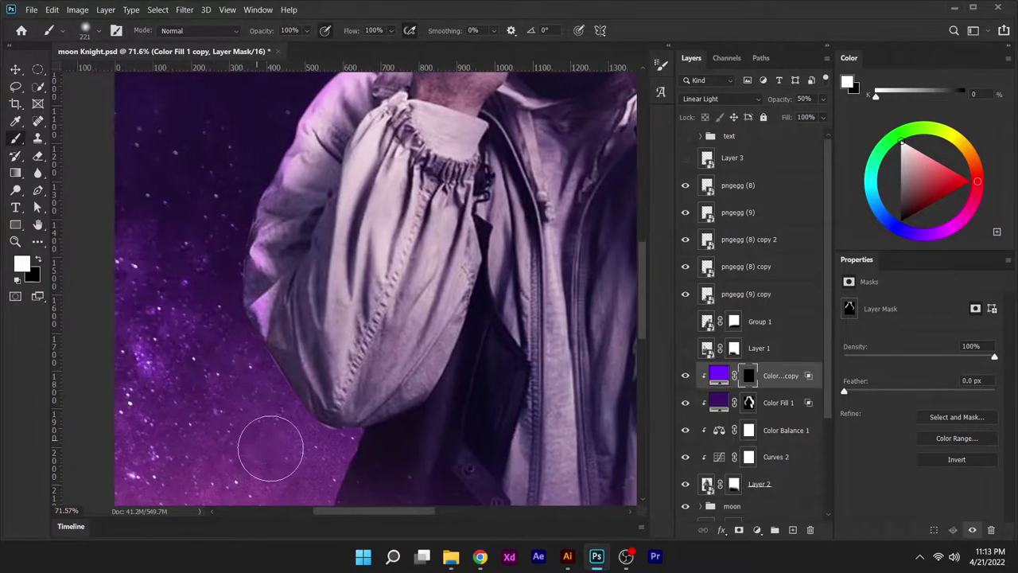
scroll(302, 295, down, 3)
scroll(302, 294, down, 5)
key(v)
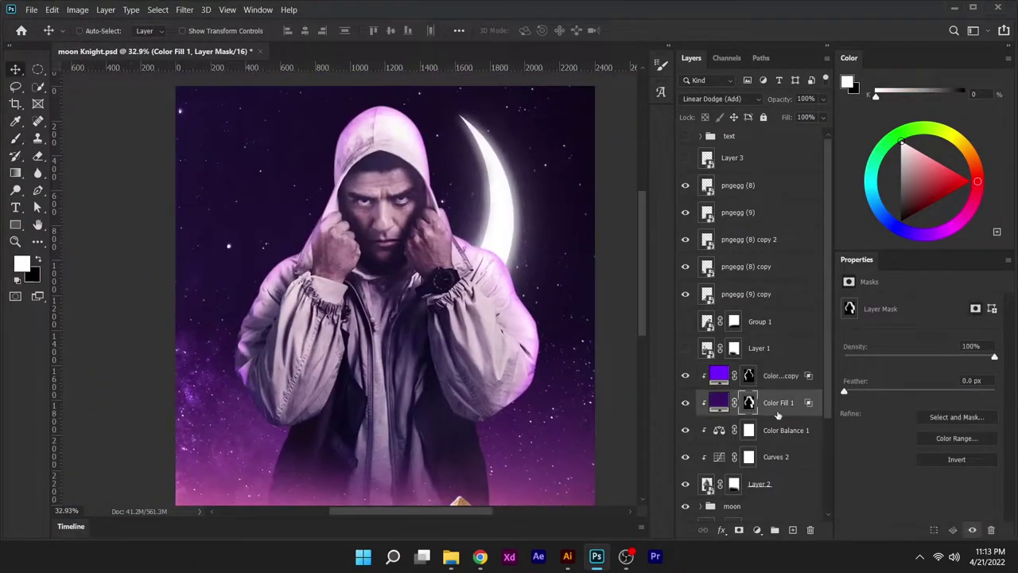
key(alt+bracketright)
drag(935, 397, 871, 394)
click(720, 98)
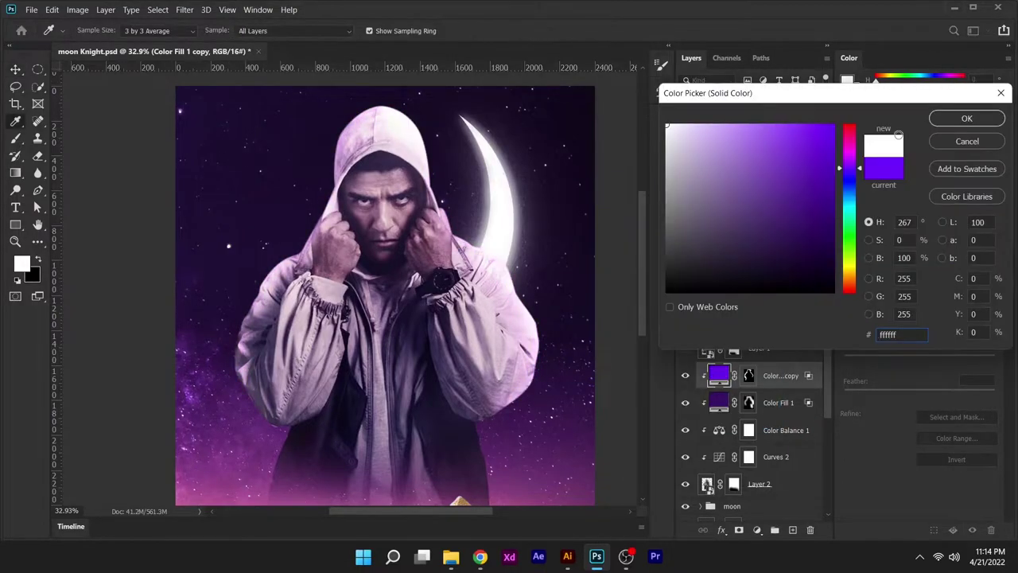
click(708, 231)
- Show the suited figure and clip copies of the Curves and Color Balance adjustments to it
scroll(433, 326, down, 3)
scroll(436, 326, up, 1)
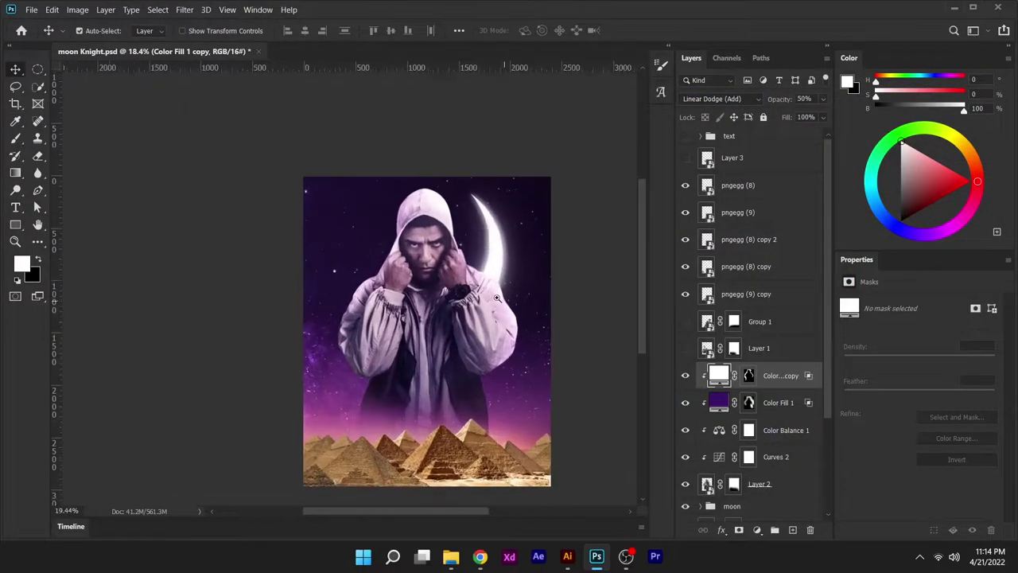
scroll(435, 326, up, 1)
click(685, 347)
drag(761, 347, 761, 340)
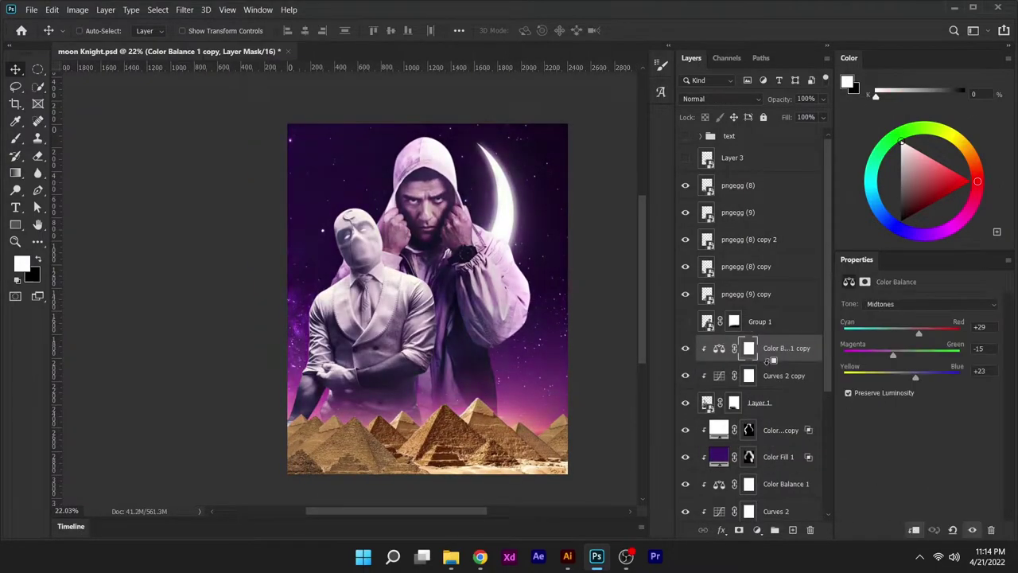
click(783, 375)
scroll(414, 295, up, 1)
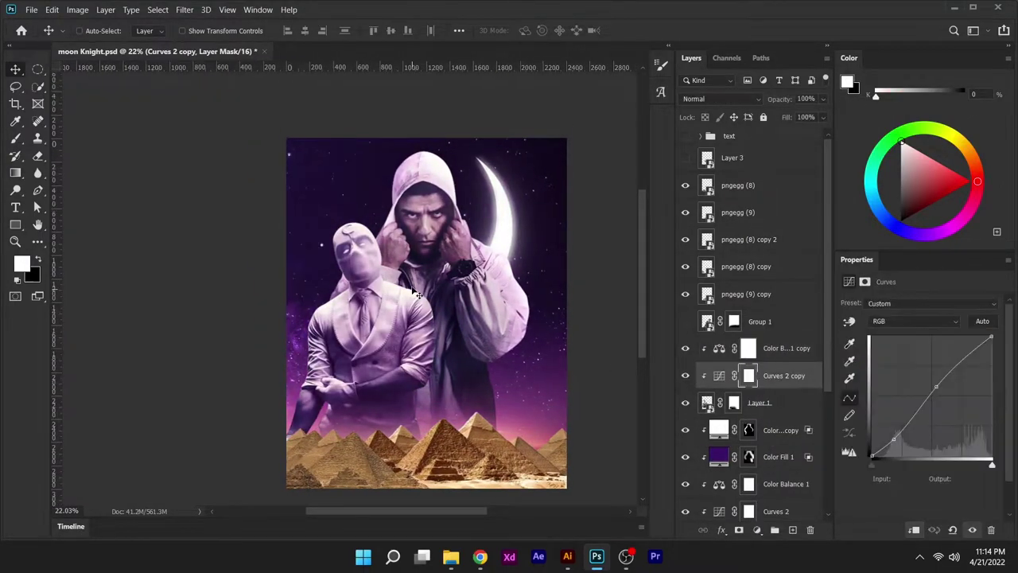
- Add a new Solid Color fill layer set to Screen blending
click(963, 116)
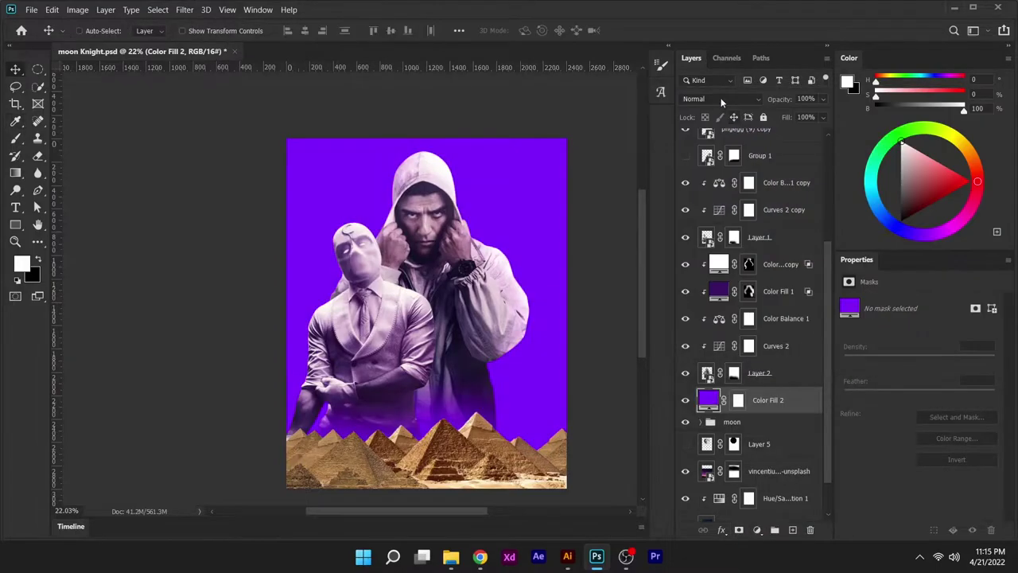
click(720, 99)
click(688, 210)
double_click(799, 399)
- Set Color Fill 2 to 50% opacity, fill its mask black, and hide the suited figure
text(50)
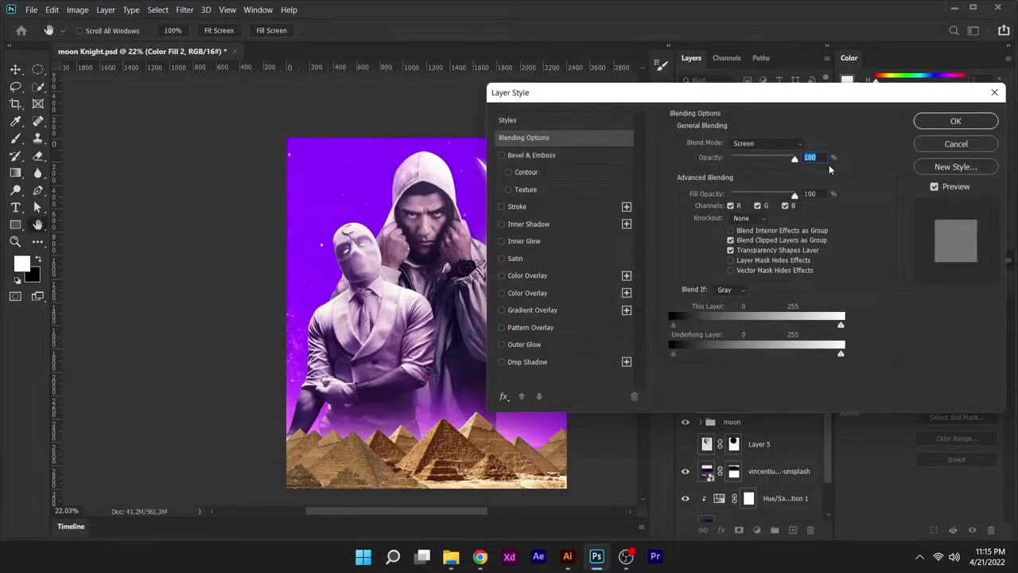
key(Return)
click(738, 400)
key(ctrl+i)
key(b)
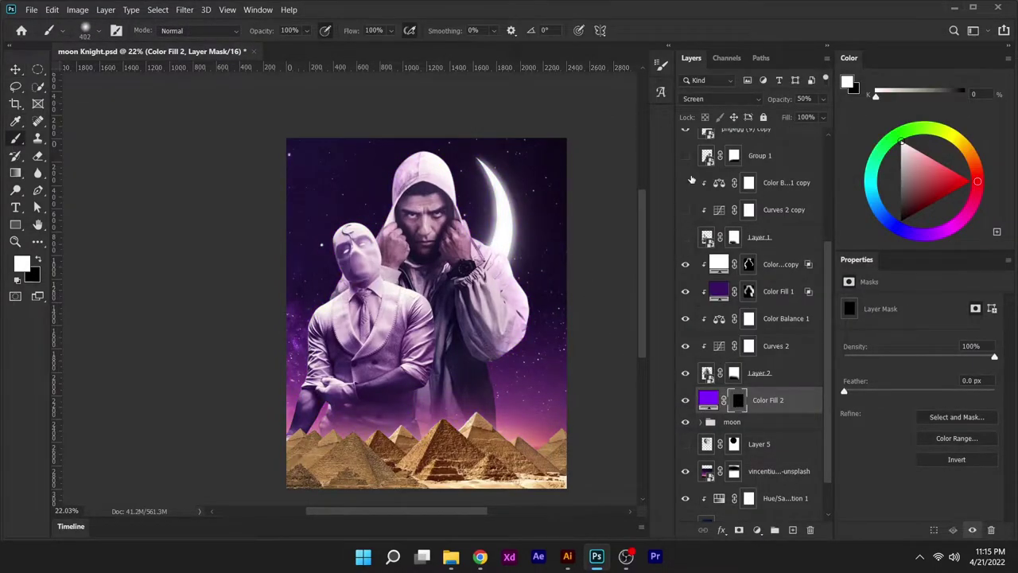
click(691, 180)
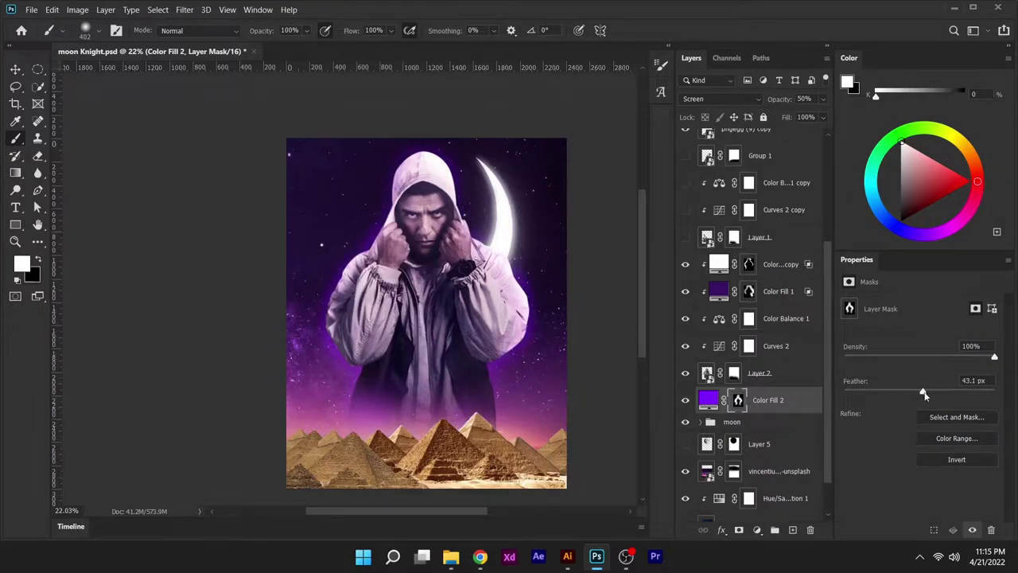
- Change Color Fill 2 to white and feather its mask to about 80 px
click(738, 400)
double_click(800, 399)
click(955, 120)
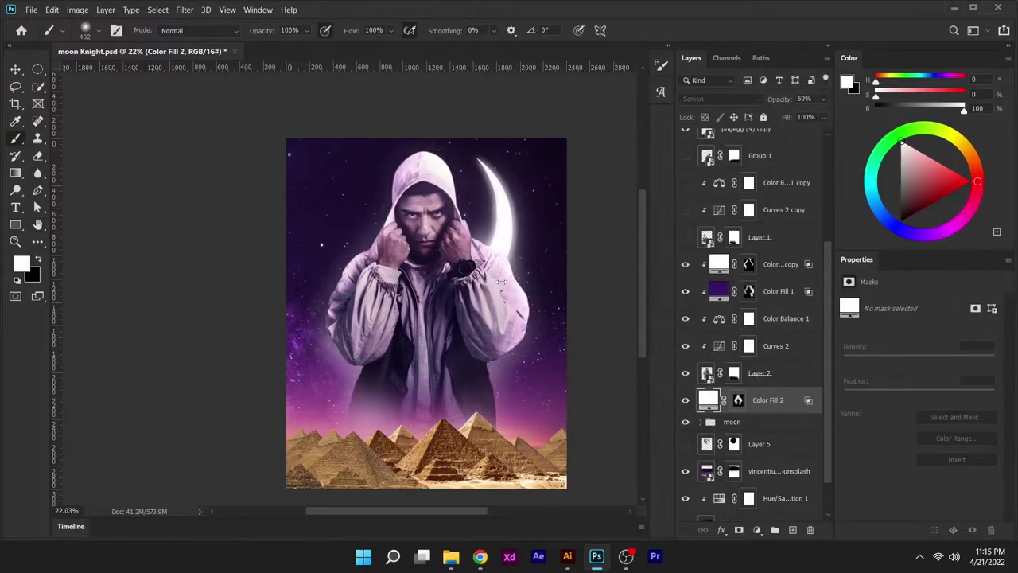
drag(855, 392, 937, 392)
click(712, 98)
- Set the blue tint fill to Soft Light, paint with white, then select the copied Curves adjustment
key(Escape)
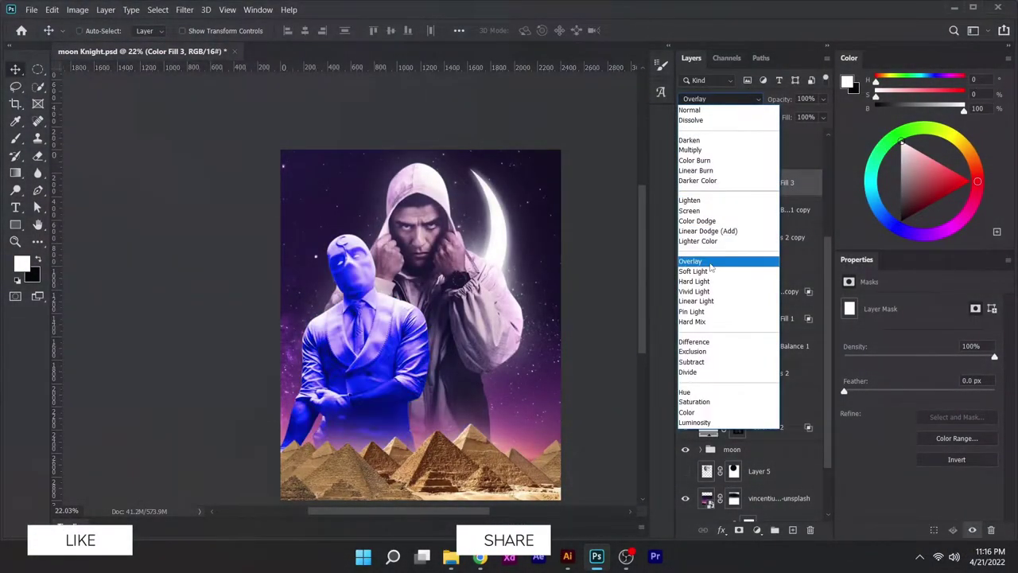
click(711, 269)
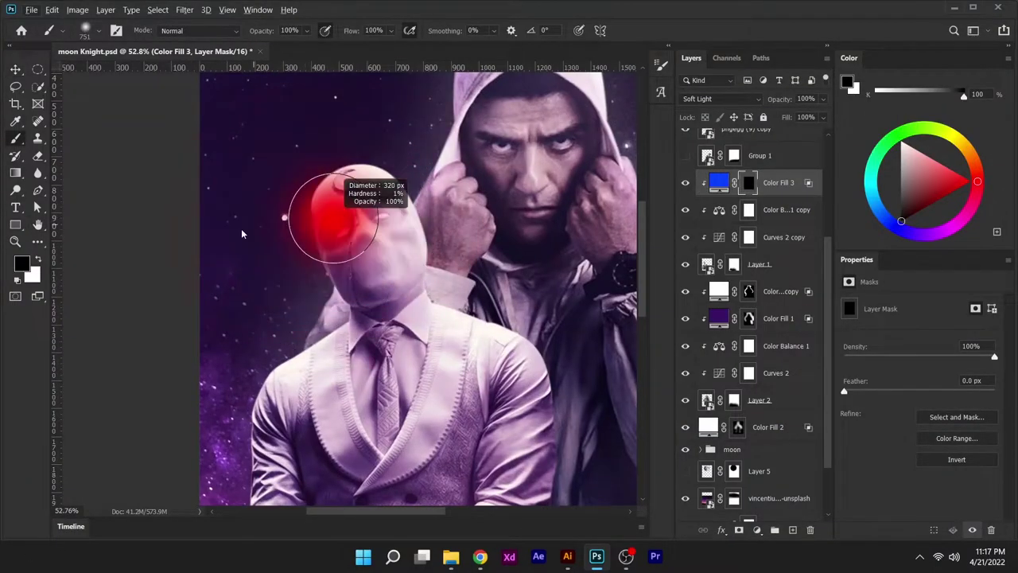
key(x)
scroll(449, 328, right, 3)
scroll(449, 328, down, 6)
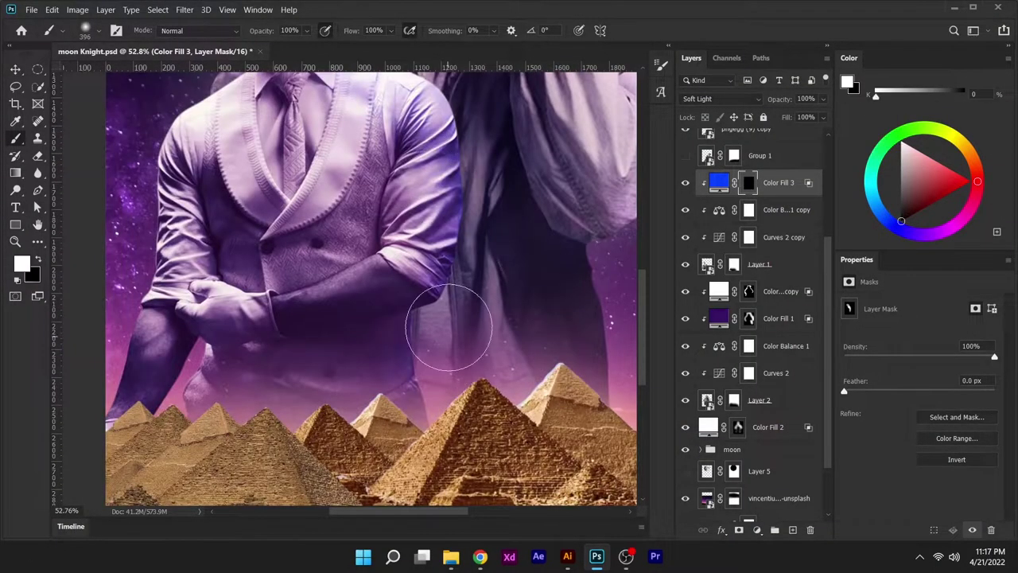
scroll(449, 328, down, 5)
scroll(314, 182, up, 3)
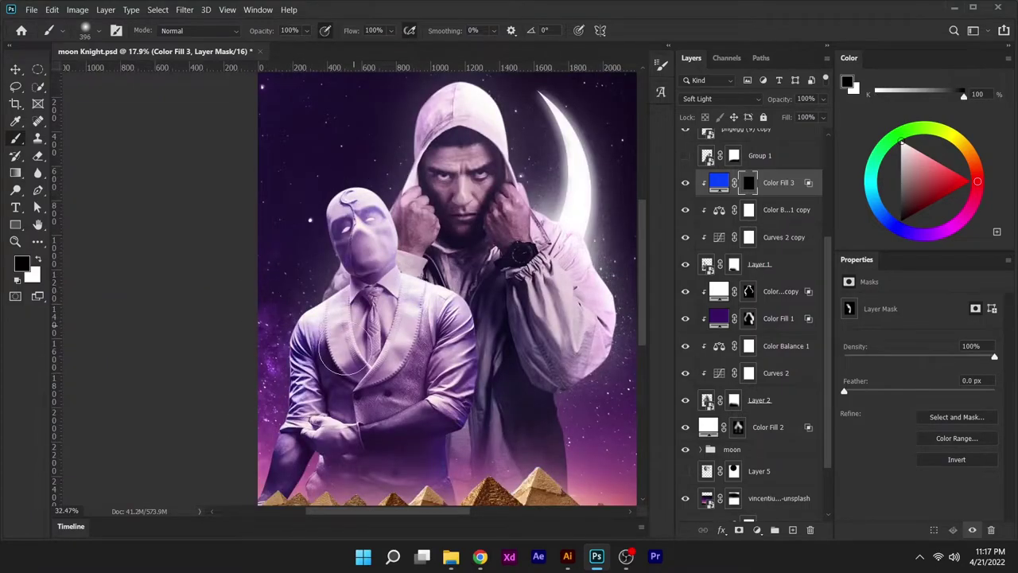
scroll(346, 350, up, 2)
scroll(346, 350, down, 4)
key(v)
click(783, 237)
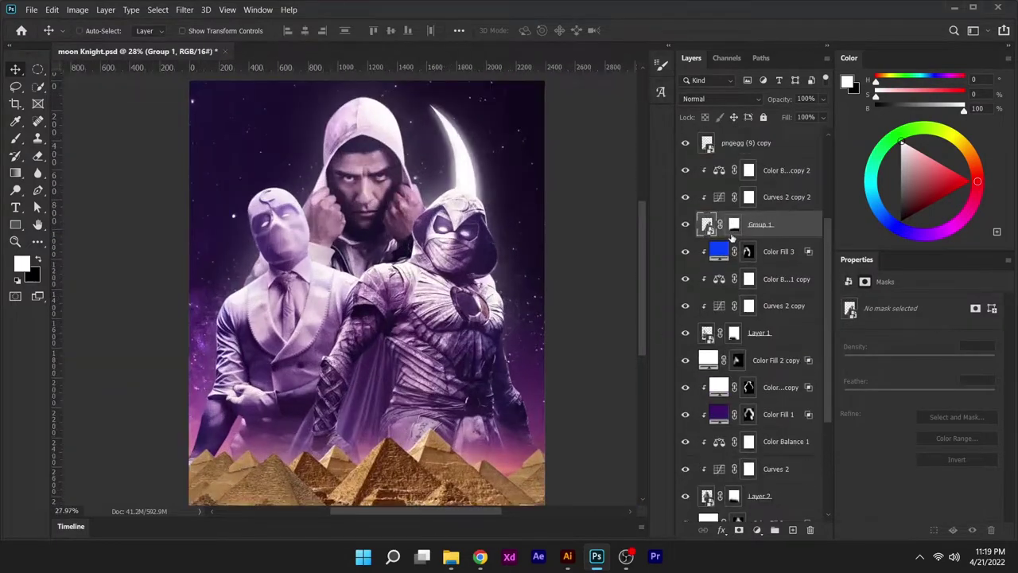
- Paint the tint onto the patterned sleeve through the fill copy's mask, using a 235 px brush
click(738, 252)
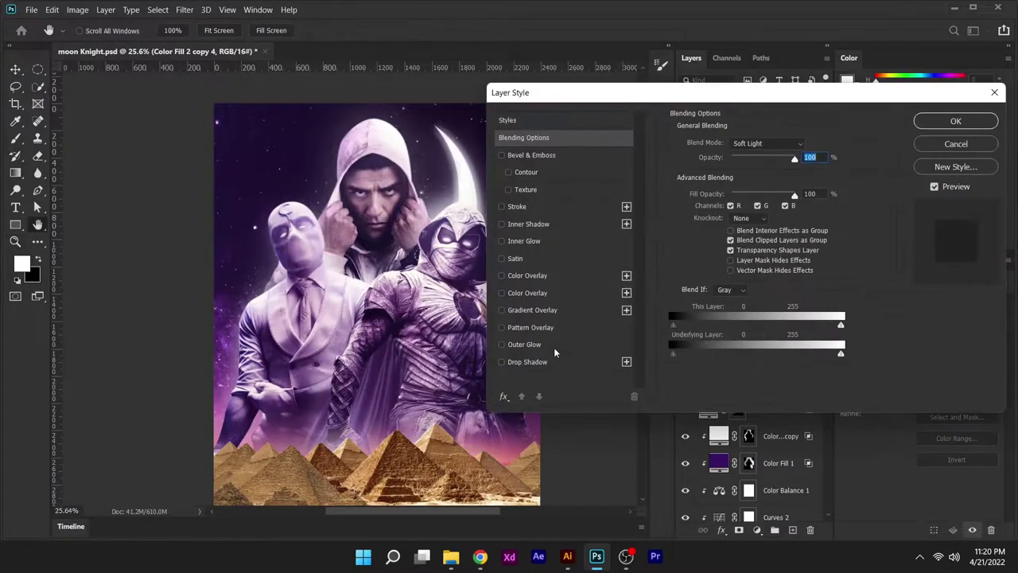
scroll(320, 418, up, 4)
scroll(342, 405, up, 3)
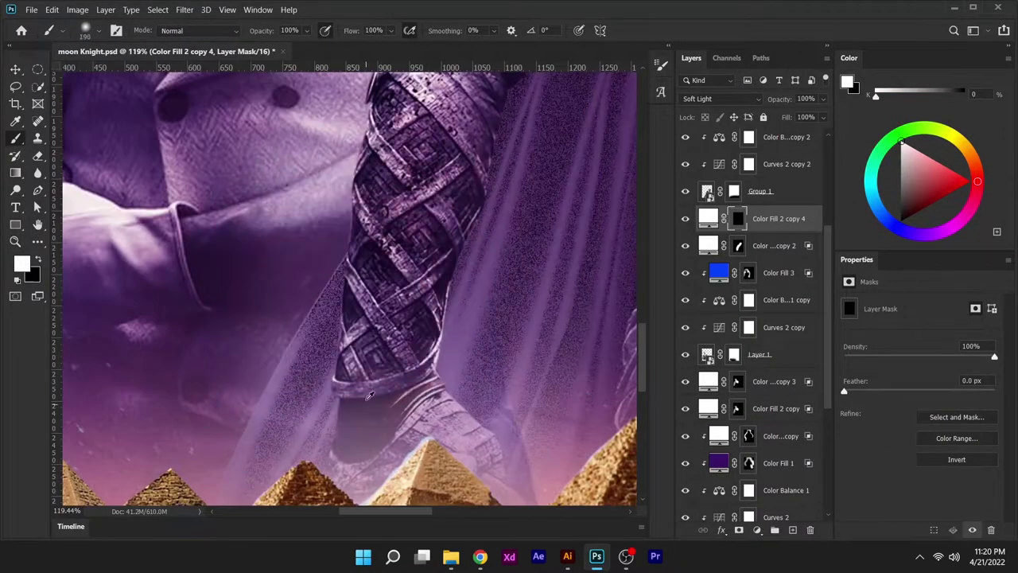
drag(263, 418, 342, 207)
scroll(350, 318, up, 5)
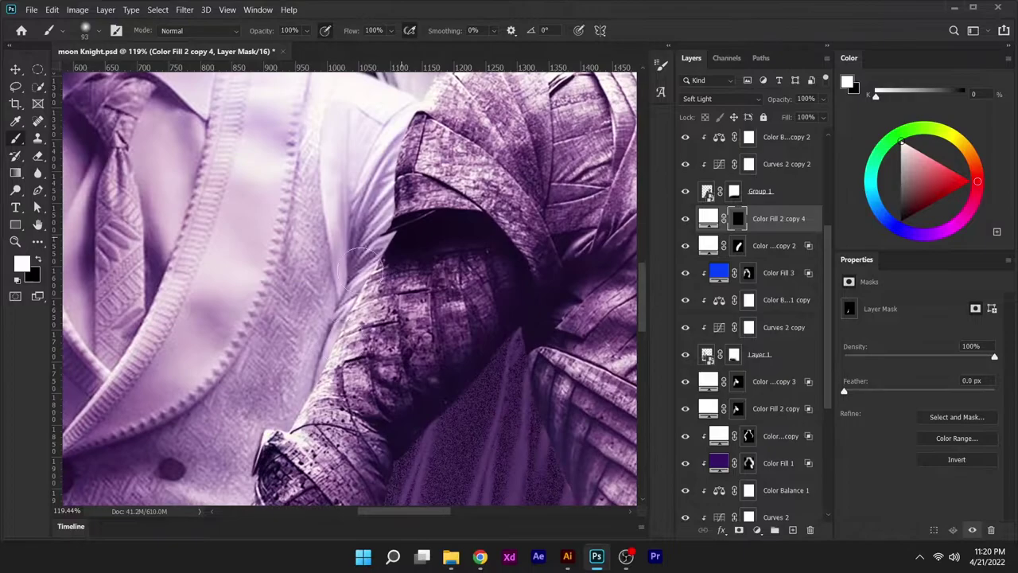
scroll(364, 231, right, 5)
scroll(364, 230, down, 5)
scroll(484, 397, up, 4)
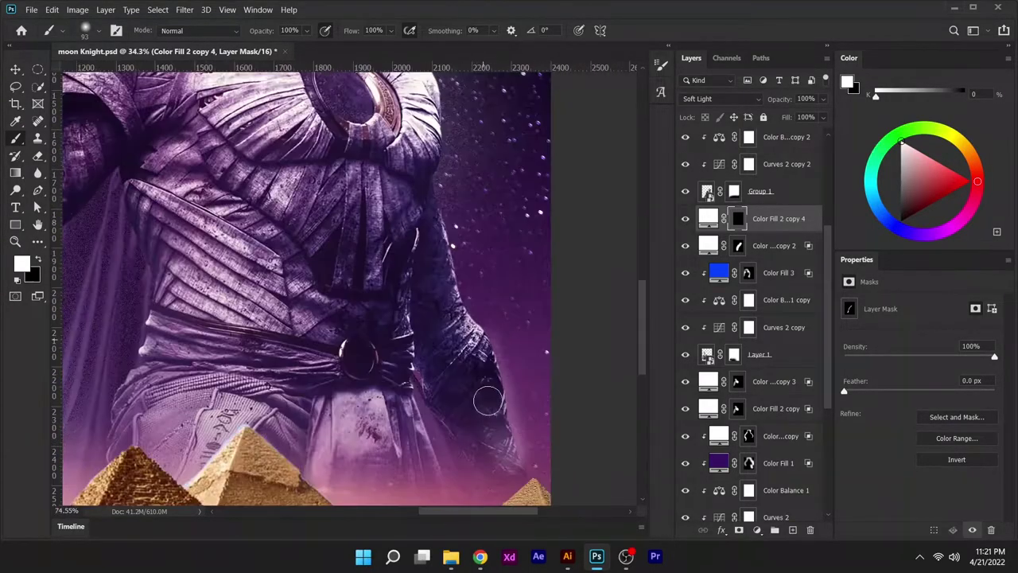
scroll(435, 326, up, 1)
key(bracketright)
key(bracketright)
key(bracketright)
key(v)
scroll(382, 286, down, 6)
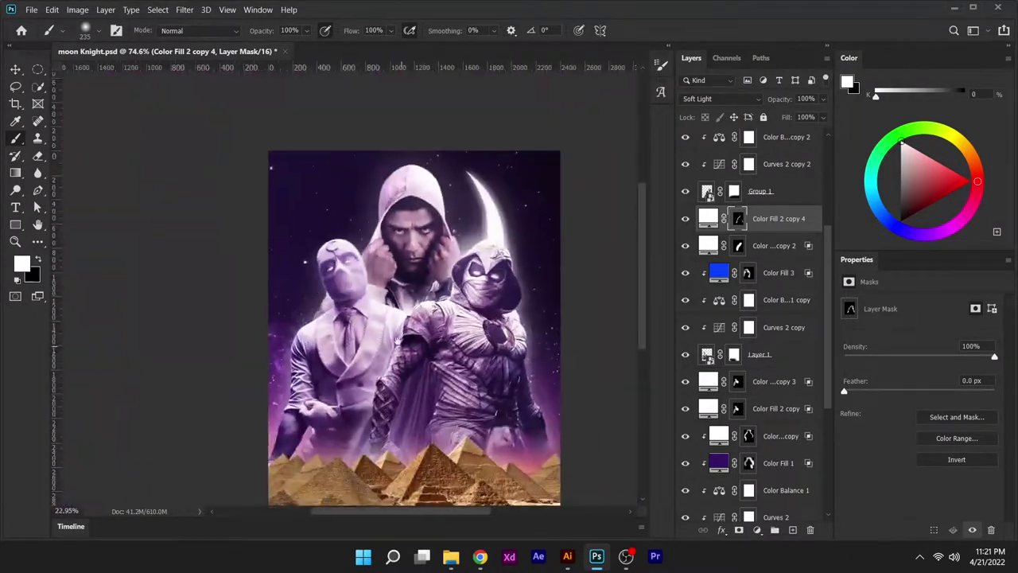
scroll(322, 242, up, 1)
- Duplicate the third fill copy, hide the new copy with a black mask, and save the poster
click(689, 278)
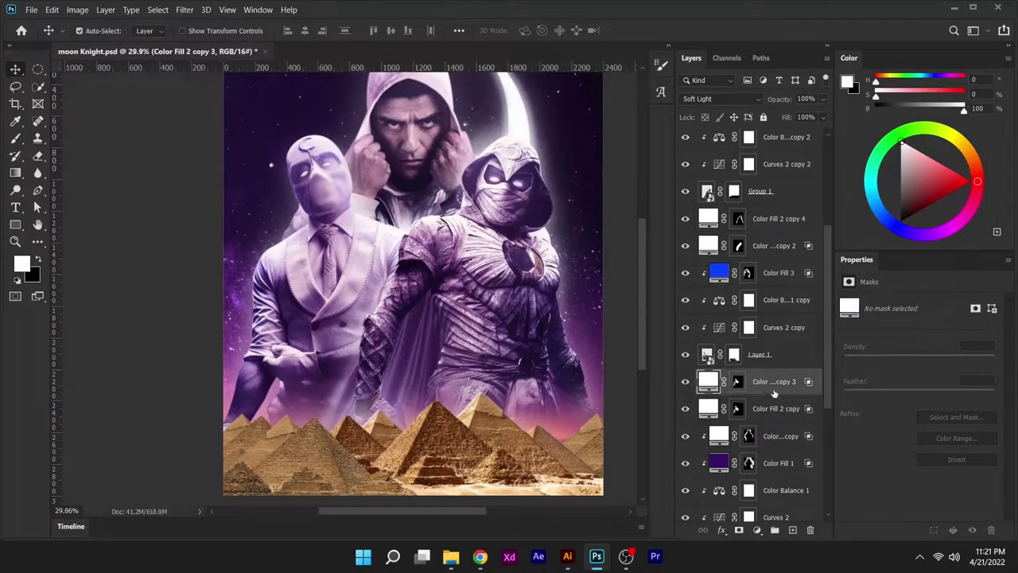
double_click(767, 383)
key(Escape)
key(ctrl+j)
click(737, 385)
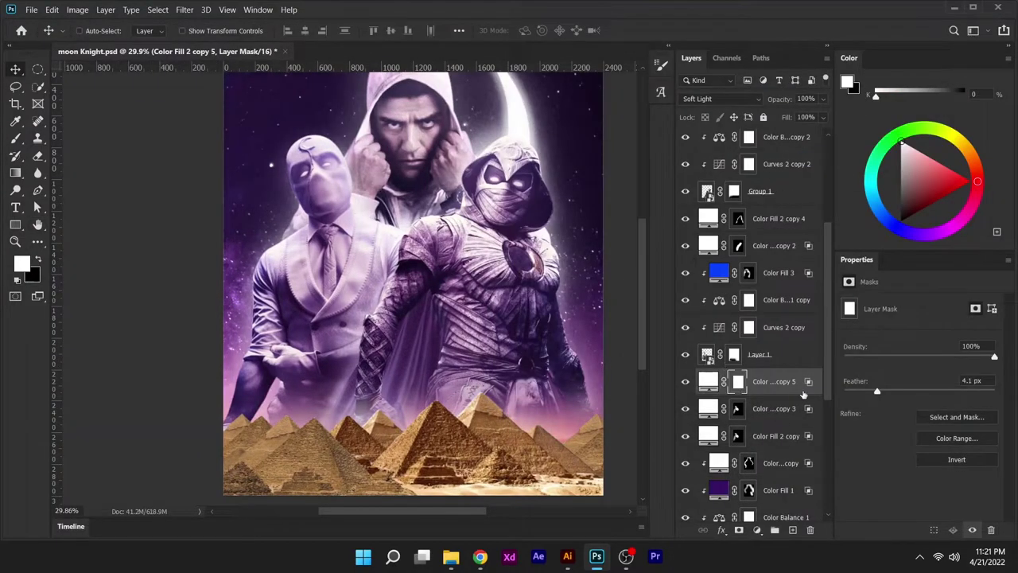
double_click(803, 393)
key(Escape)
key(ctrl+i)
key(b)
scroll(244, 432, up, 3)
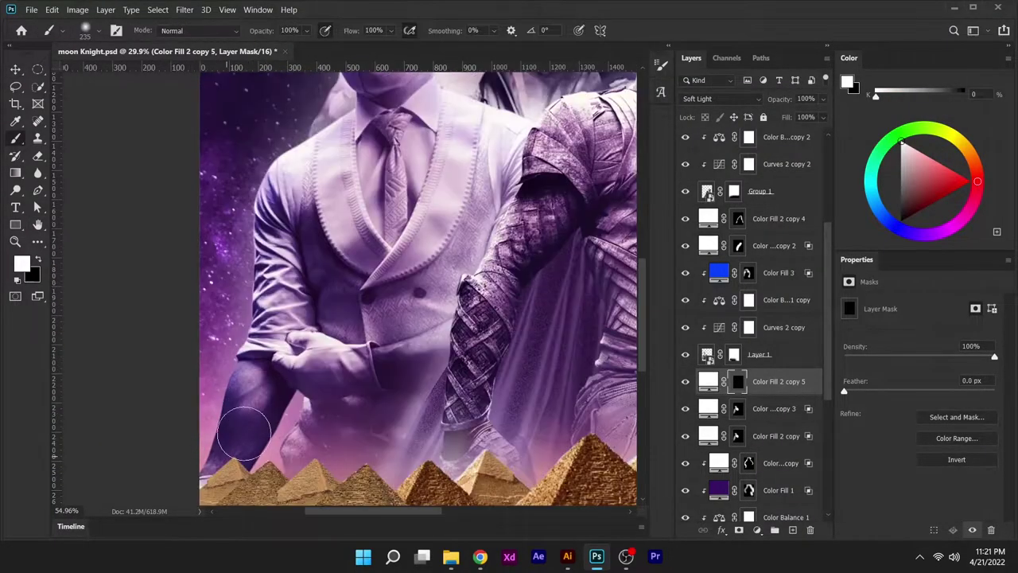
scroll(314, 185, down, 2)
scroll(422, 284, down, 2)
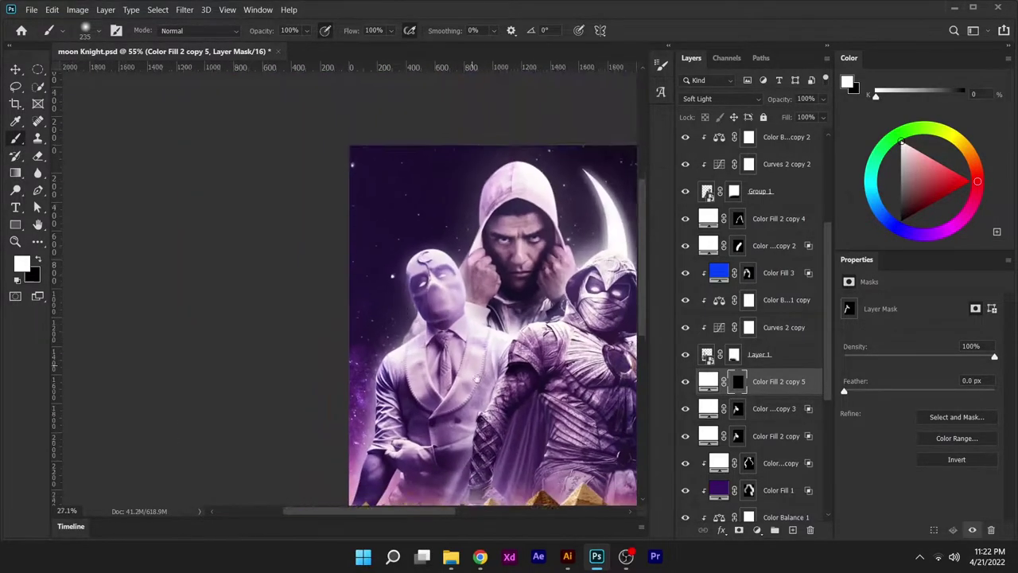
key(v)
key(ctrl+s)
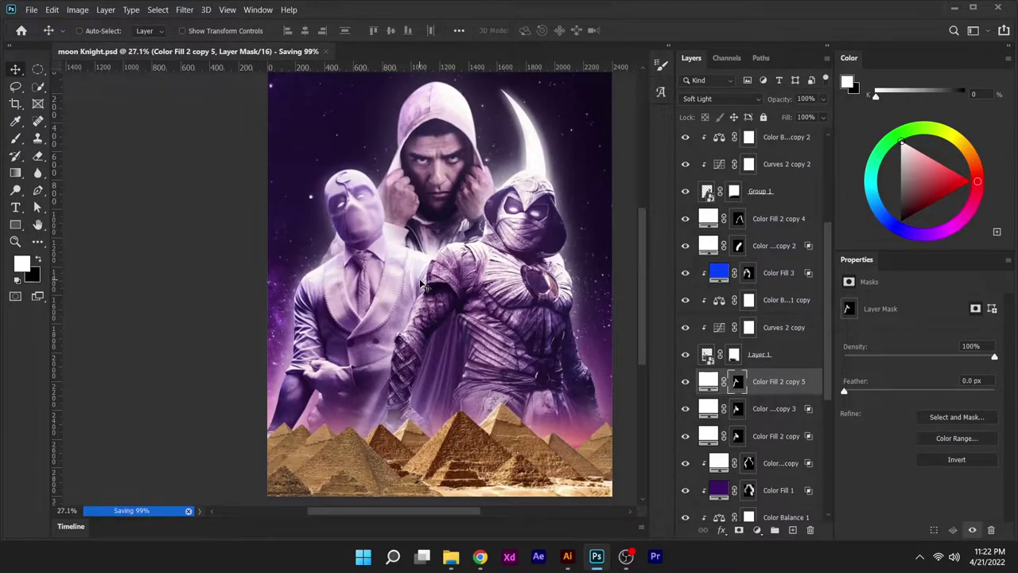
- Select the Color Fill 2 copy 4 glow layer and target its fill rather than its mask
scroll(344, 281, up, 1)
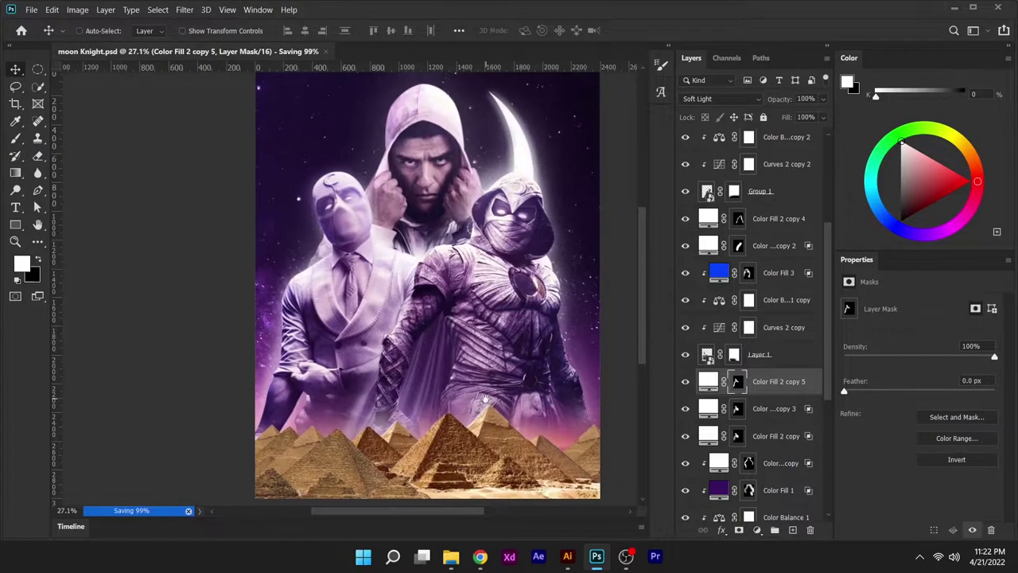
scroll(436, 179, down, 1)
alt+scroll(408, 362, down, 1)
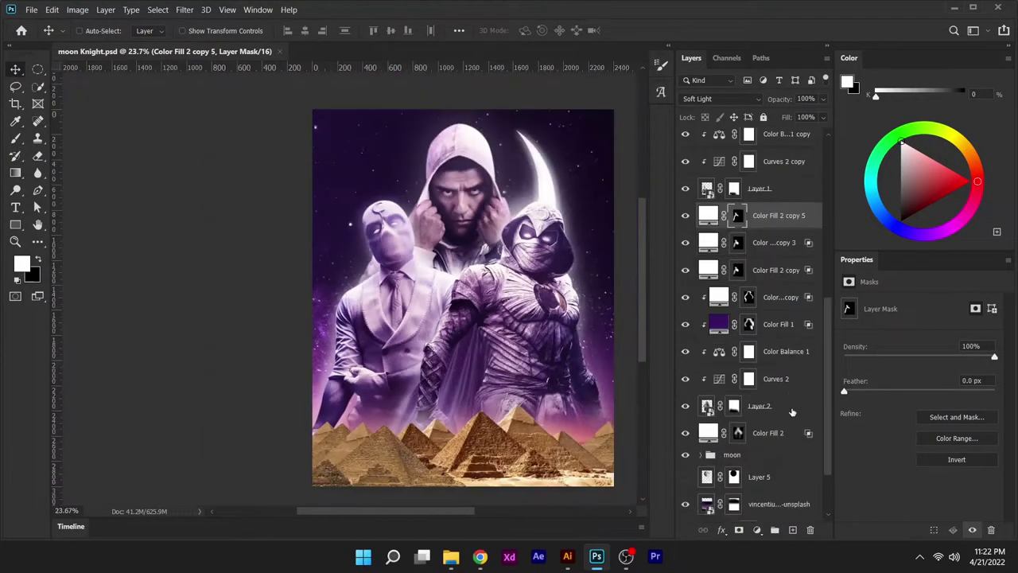
scroll(755, 319, down, 3)
click(708, 299)
scroll(795, 310, up, 2)
click(778, 188)
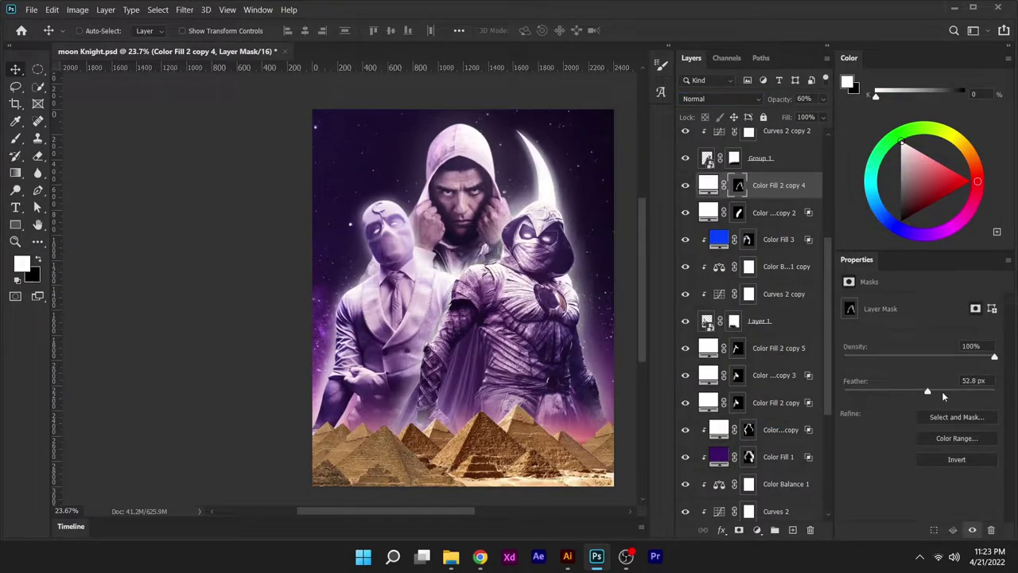
alt+scroll(519, 289, down, 4)
click(708, 185)
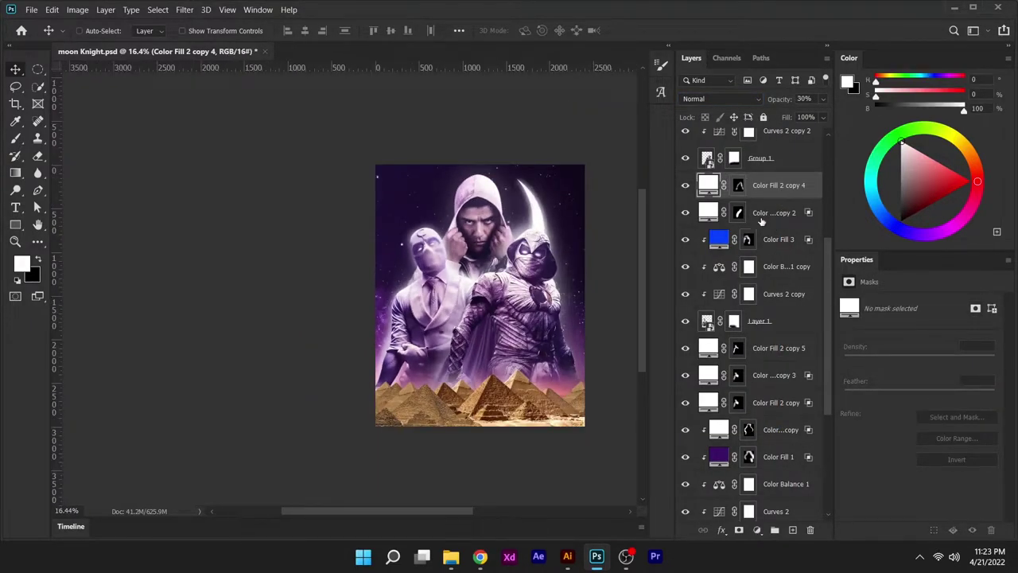
- Try rotating the moon group with Free Transform, then cancel the rotation
click(768, 350)
alt+scroll(513, 234, up, 2)
scroll(756, 318, down, 8)
click(731, 377)
key(ctrl+t)
mouse_move(579, 191)
mouse_down()
mouse_move(588, 245)
mouse_move(556, 159)
mouse_up()
key(Escape)
alt+scroll(543, 265, down, 2)
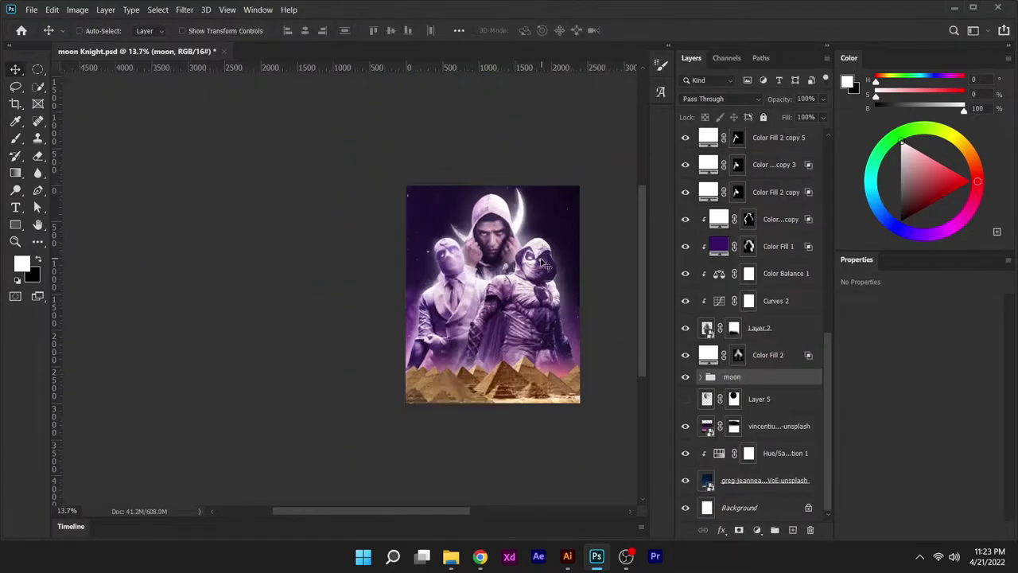
alt+scroll(543, 265, up, 2)
alt+scroll(543, 265, up, 1)
scroll(755, 318, up, 5)
- Add a Solid Color fill above Color Balance 1 copy 2, set to Screen with an inverted mask
click(784, 204)
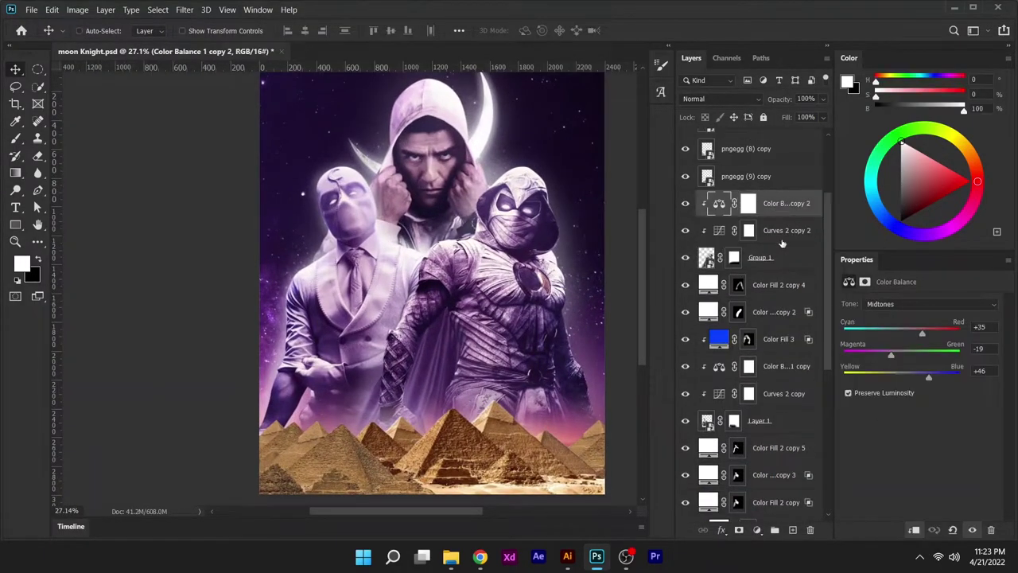
click(756, 529)
click(775, 302)
click(963, 116)
click(720, 98)
click(768, 195)
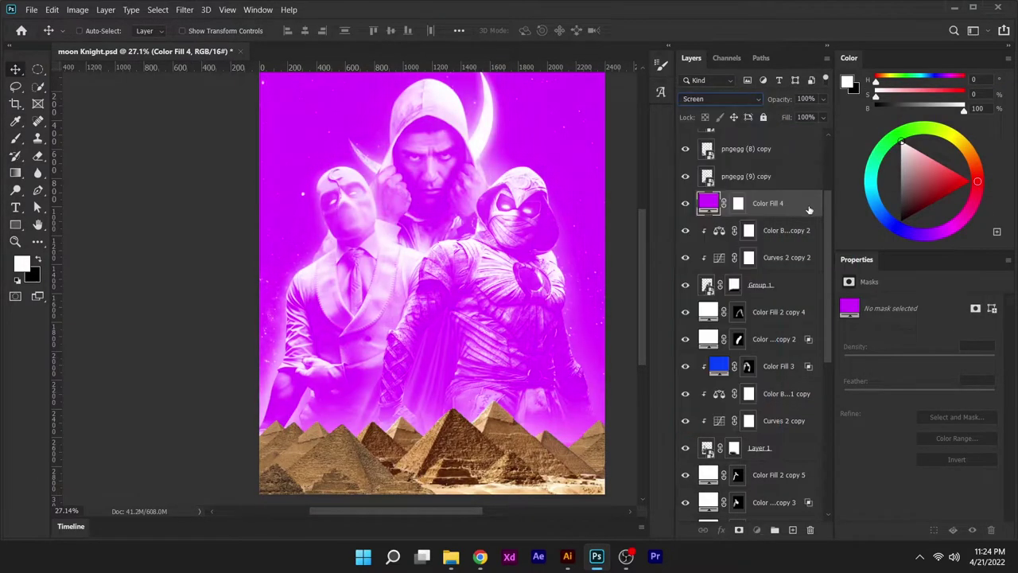
key(ctrl+i)
key(b)
scroll(296, 475, right, 2)
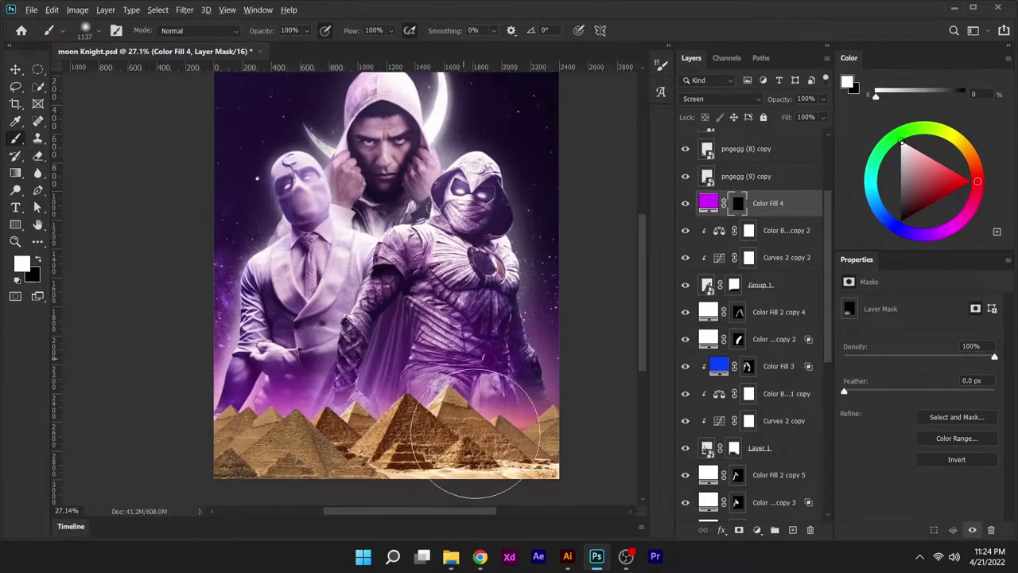
- Recolour Color Fill 4 blue and duplicate it as a clipped copy faded from darker tones via Blend If
double_click(708, 203)
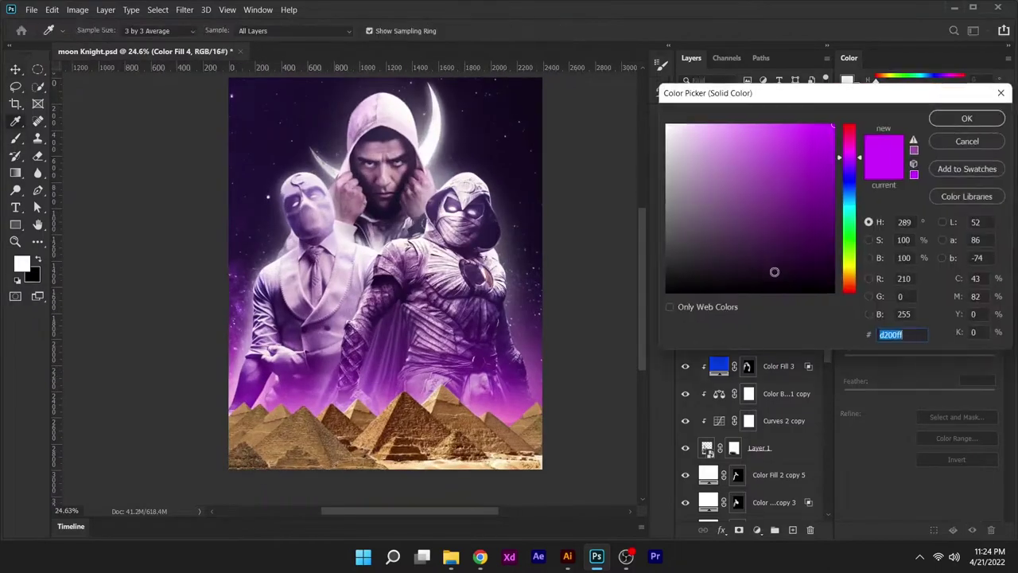
click(851, 179)
key(Return)
key(ctrl+minus)
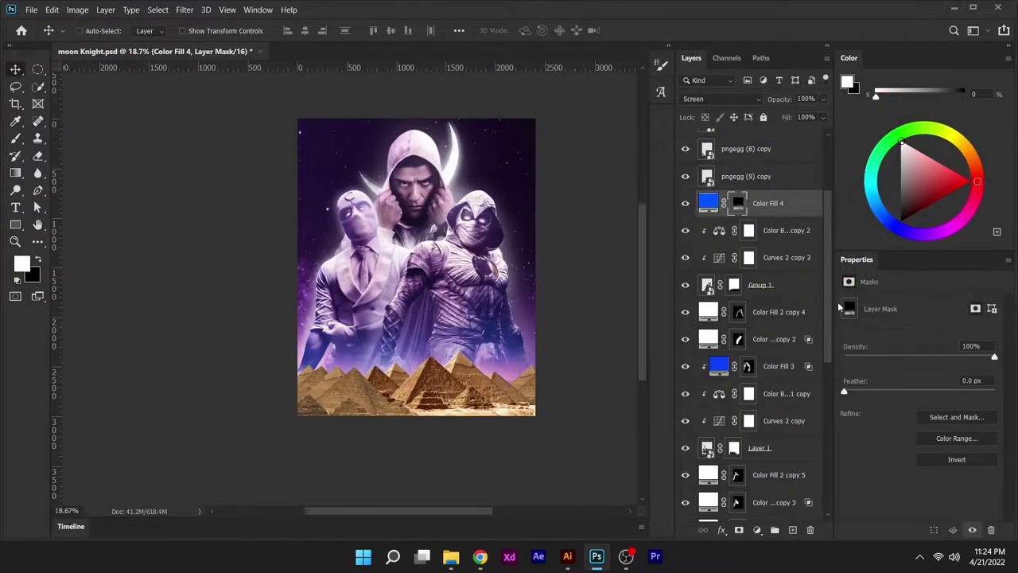
scroll(475, 352, up, 3)
drag(768, 202, 819, 230)
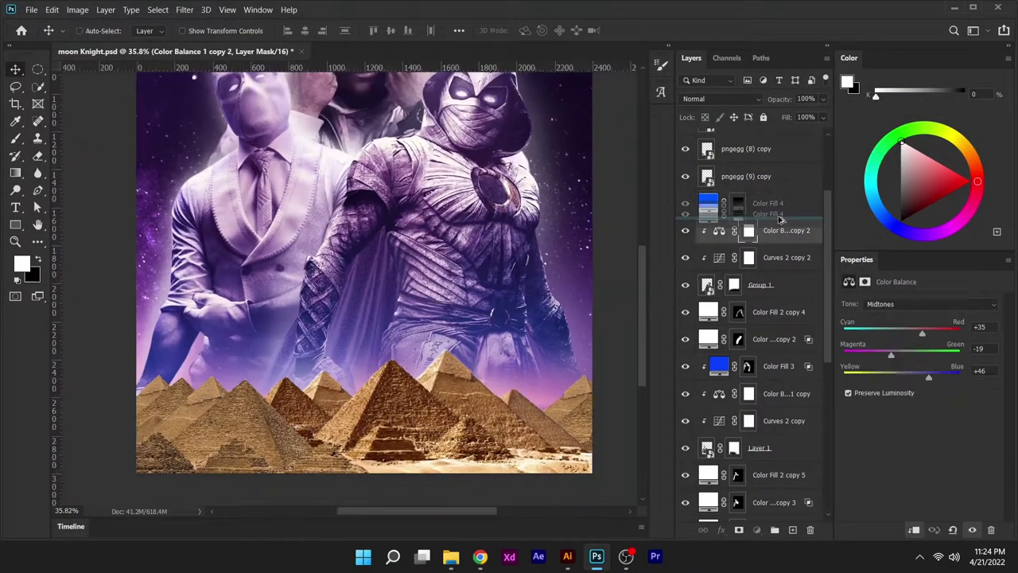
double_click(819, 231)
drag(911, 332, 812, 333)
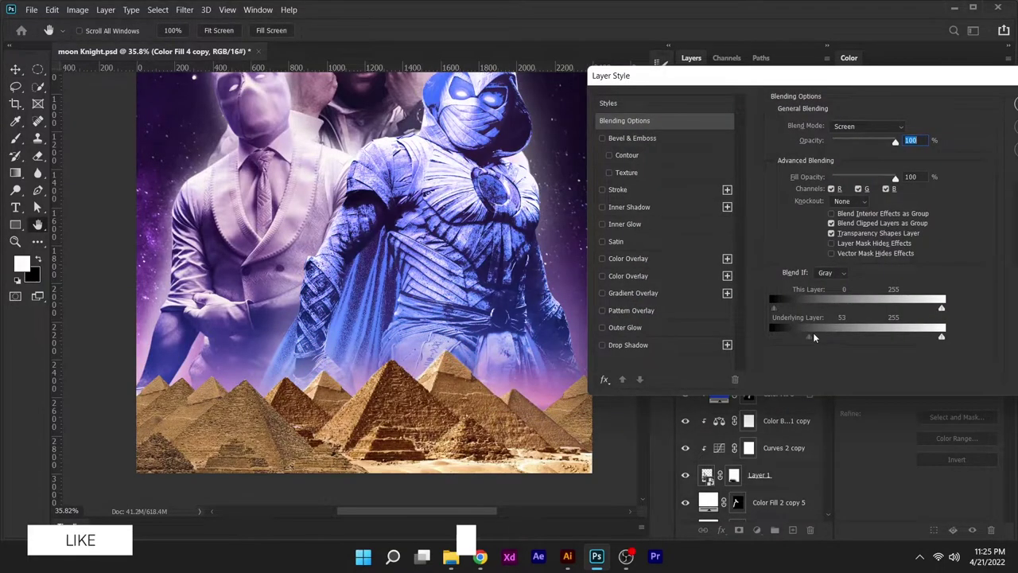
key(Return)
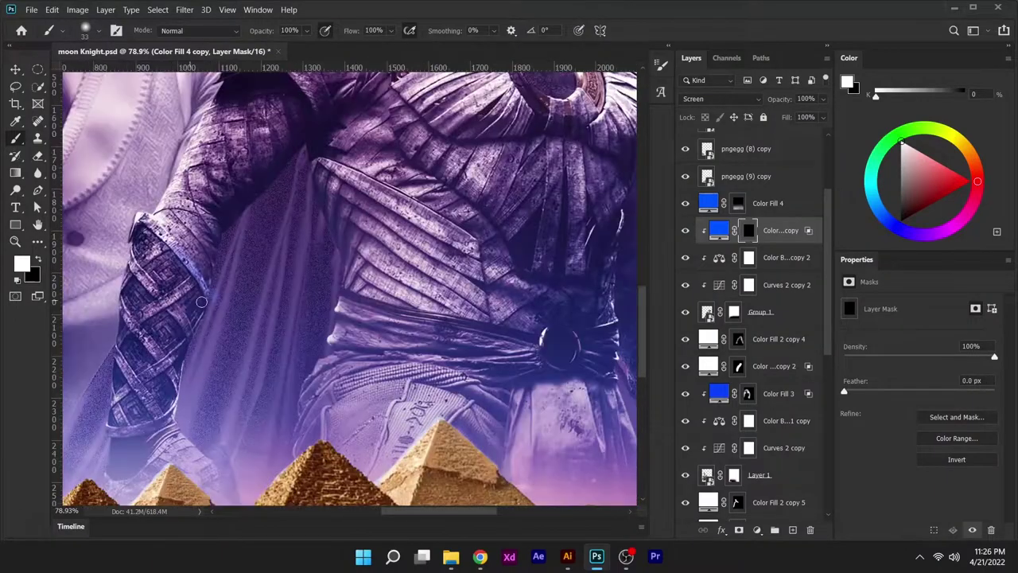
- Paint blue light along the costume's diagonal strap and across the torso
drag(410, 243, 338, 215)
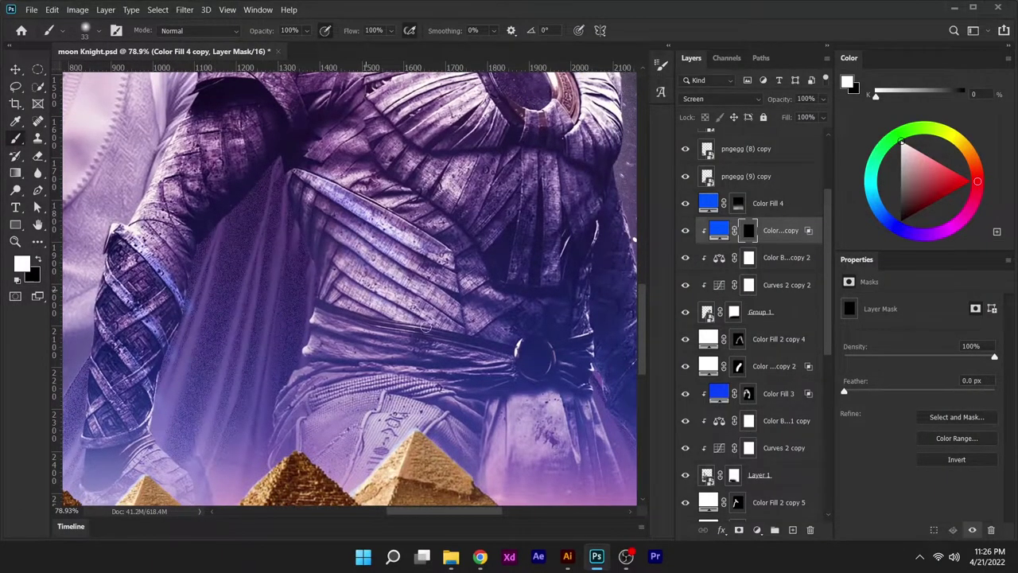
drag(425, 326, 366, 366)
drag(417, 318, 389, 269)
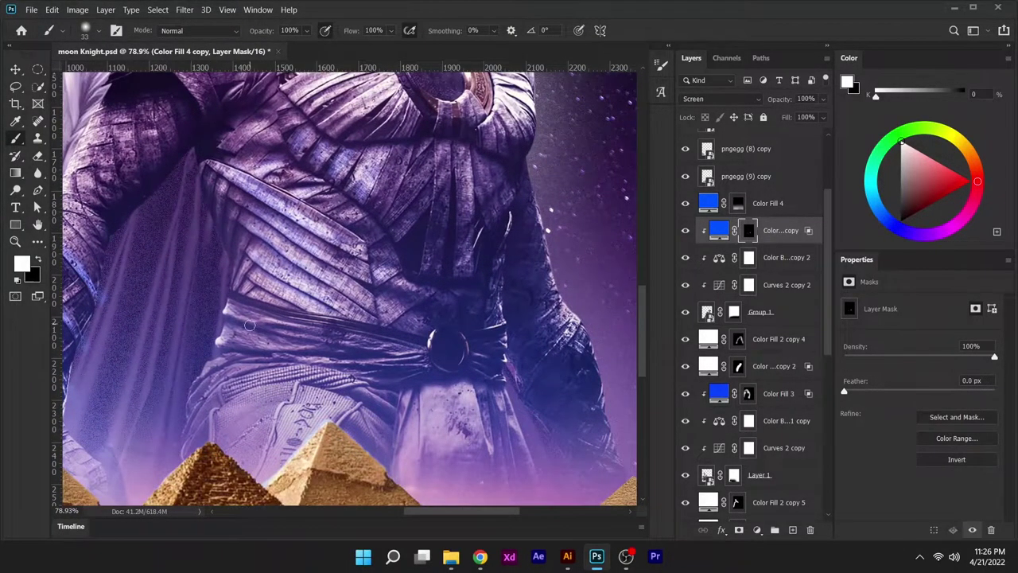
drag(231, 317, 191, 221)
drag(412, 322, 380, 402)
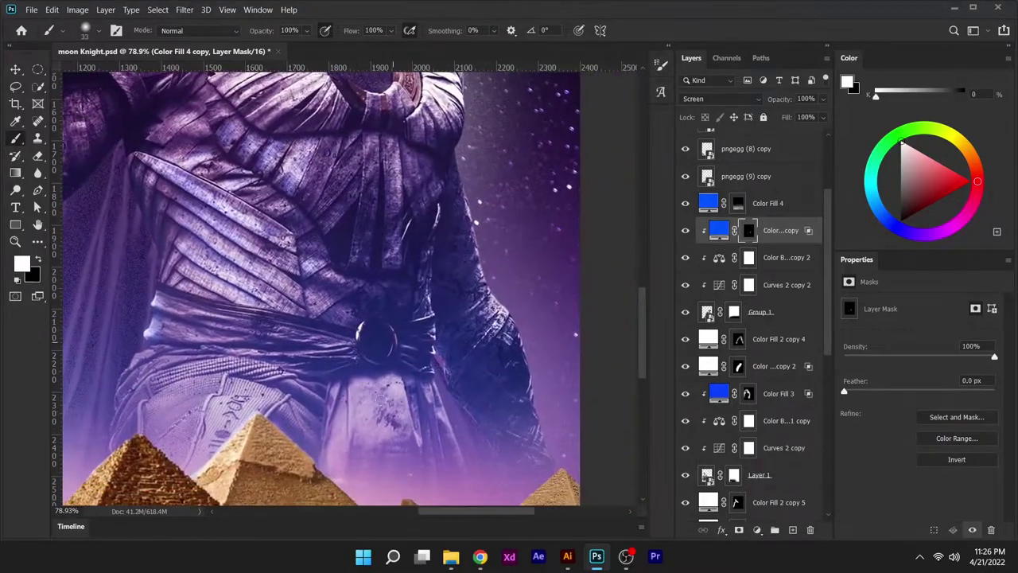
scroll(294, 340, down, 3)
scroll(253, 226, up, 2)
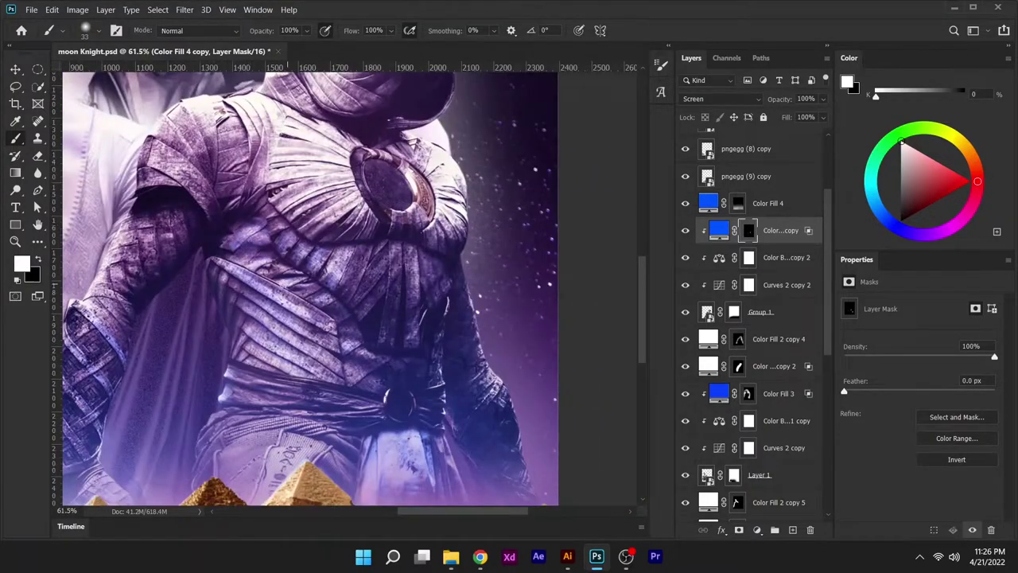
key(ctrl+0)
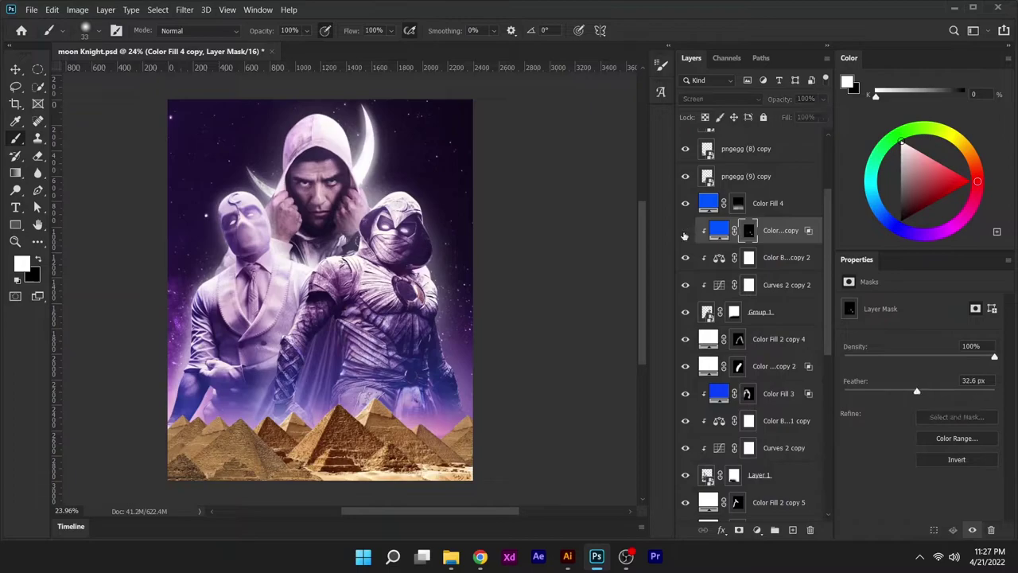
scroll(457, 302, up, 5)
scroll(457, 302, down, 5)
- Move the fill copy low in the layer stack and invert its mask to hide it
key(v)
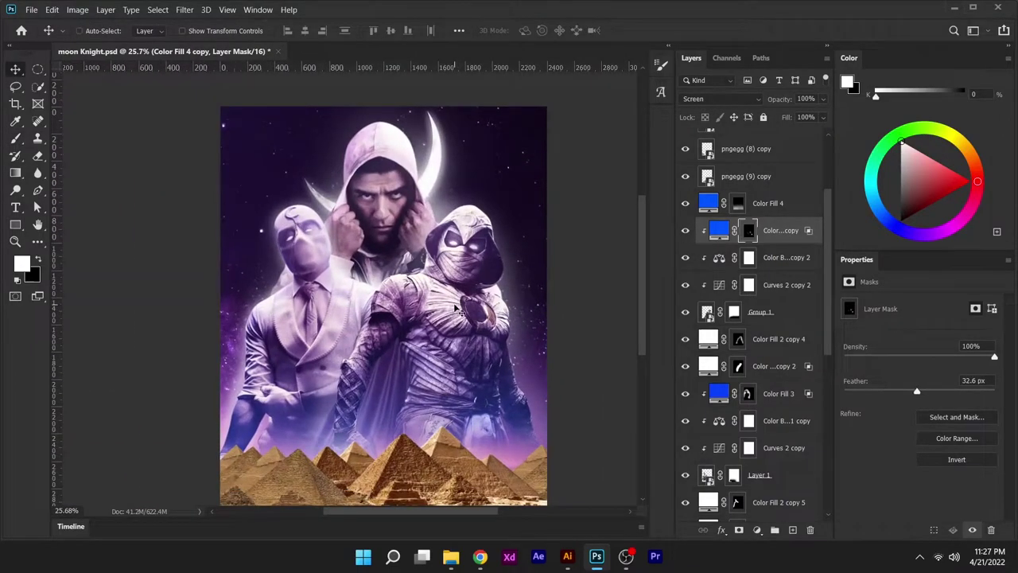
mouse_move(767, 203)
mouse_down()
mouse_move(783, 540)
mouse_move(763, 393)
mouse_up()
click(738, 398)
key(ctrl+i)
- Paint a soft blue glow near the lower-left figure on Color Fill 4 copy 2's mask
key(b)
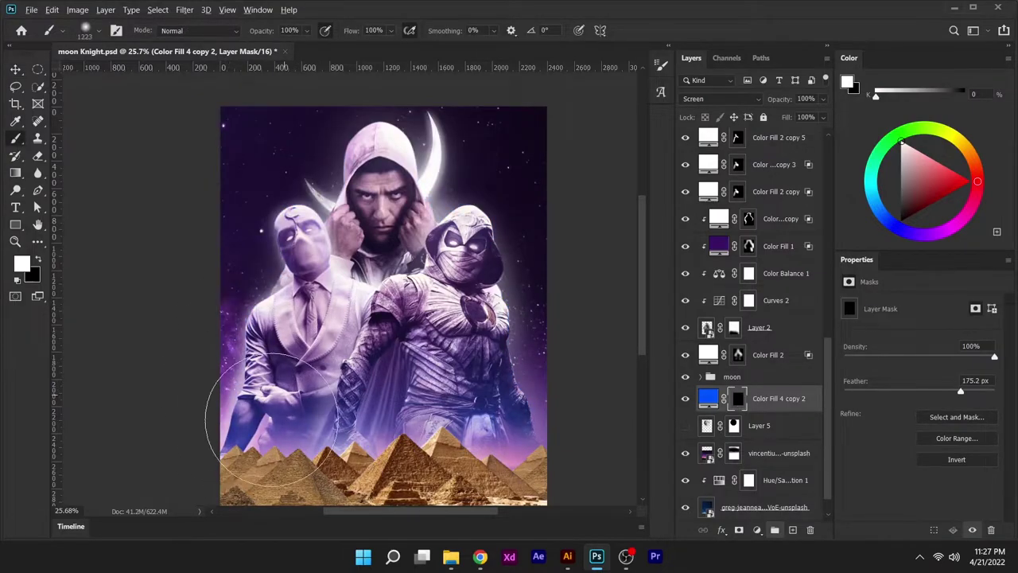
drag(475, 396, 482, 448)
key(v)
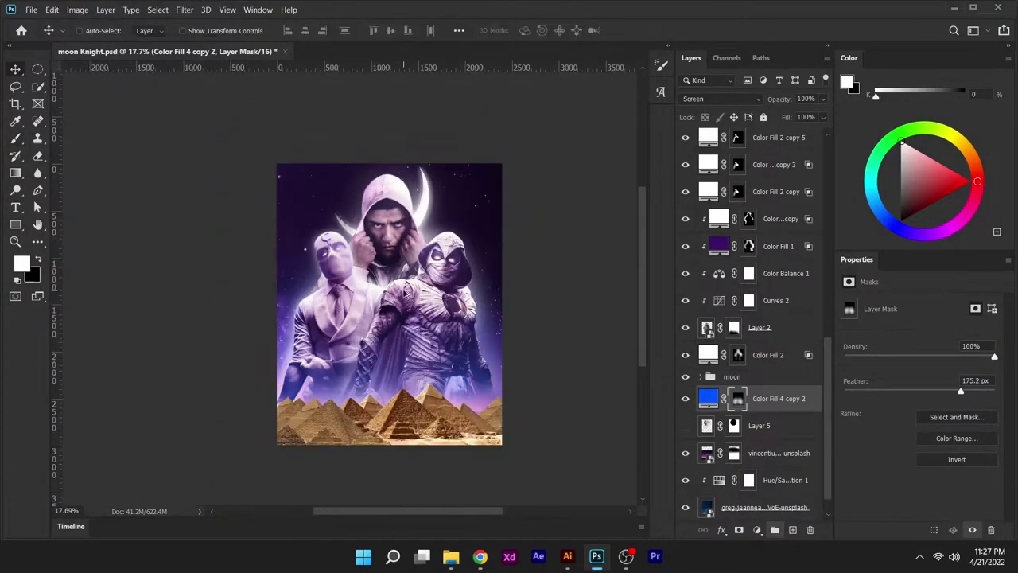
- Tint the moon pale blue with a colorized Hue/Saturation layer (Hue 228, Lightness +60), then save
click(756, 529)
click(787, 401)
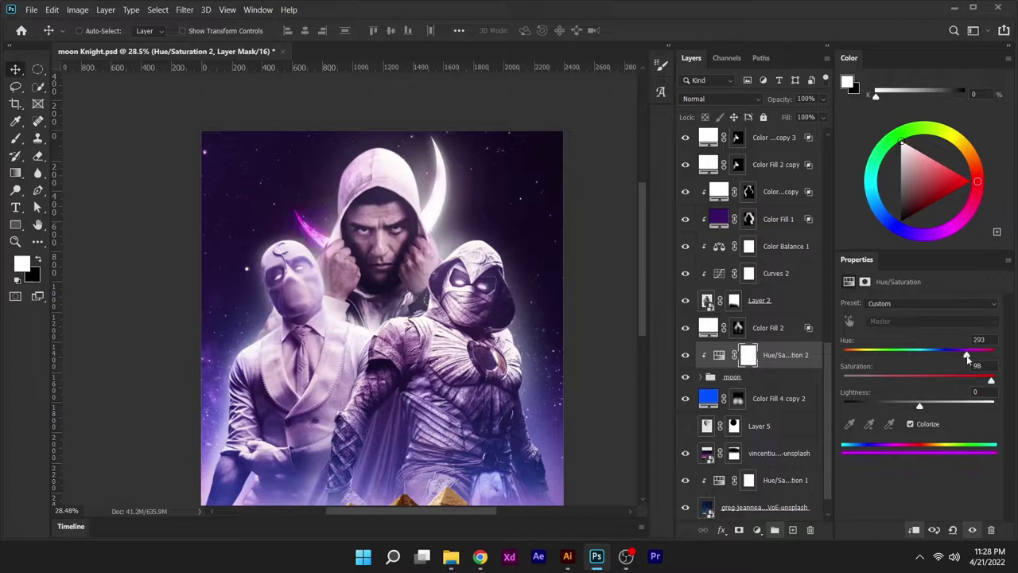
drag(954, 358, 939, 354)
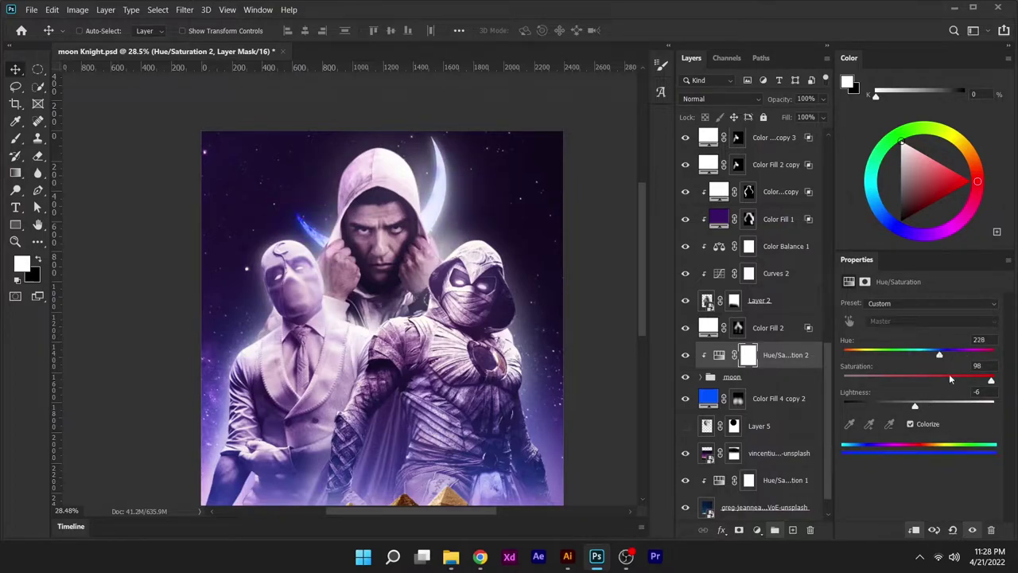
drag(915, 405, 965, 405)
scroll(451, 311, down, 2)
scroll(451, 312, up, 1)
scroll(451, 312, down, 2)
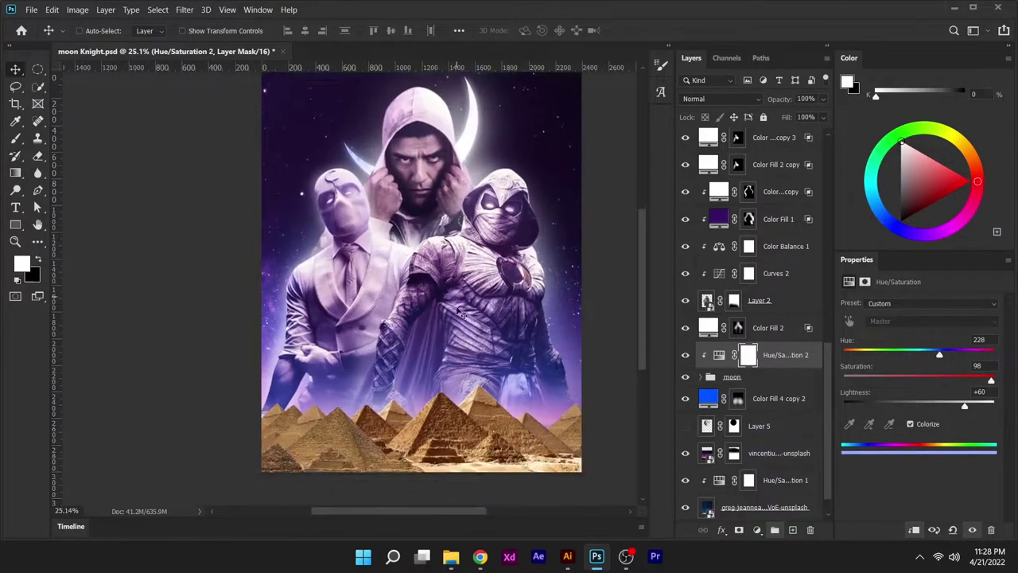
scroll(458, 312, up, 1)
key(ctrl+s)
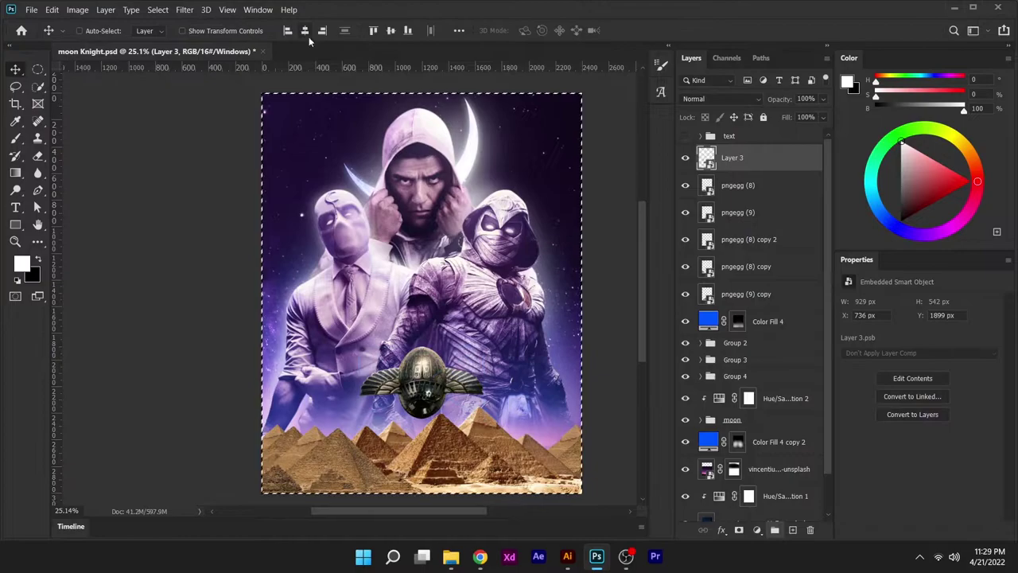
- Add a Solid Color fill clipped to the scarab and set it to Linear Dodge (Add)
click(757, 530)
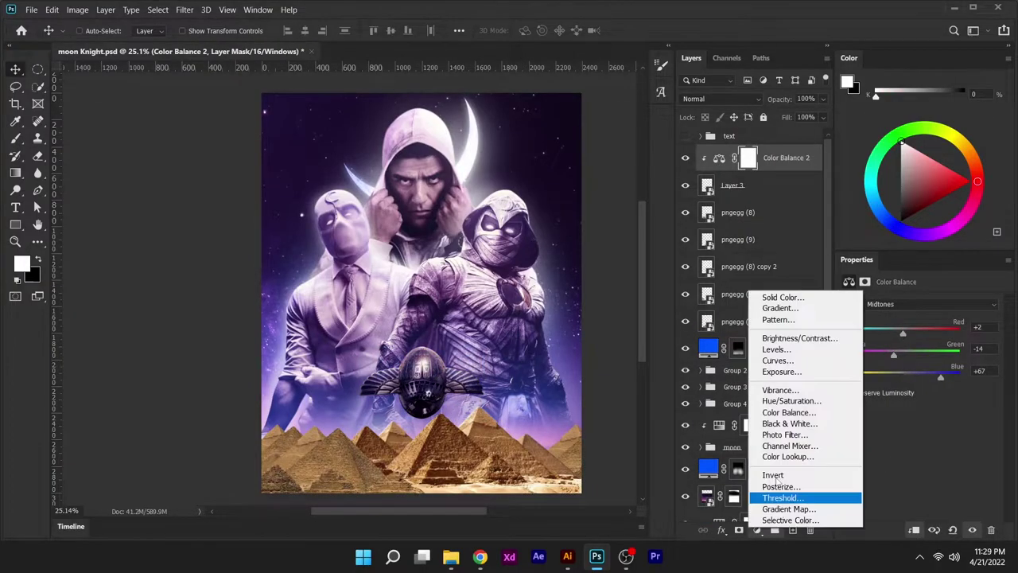
click(775, 295)
click(966, 114)
alt+click(759, 171)
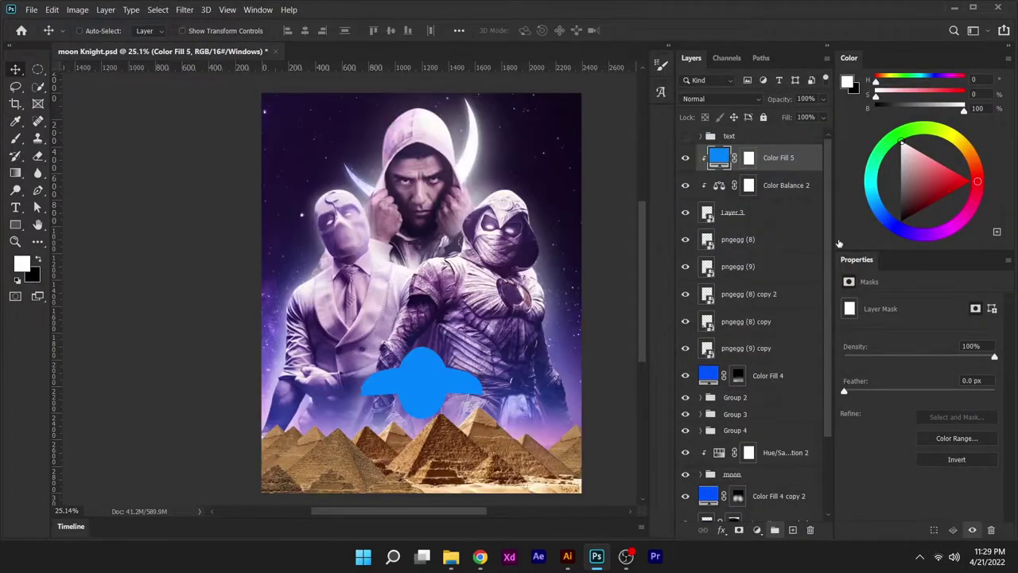
double_click(800, 158)
key(Return)
click(720, 98)
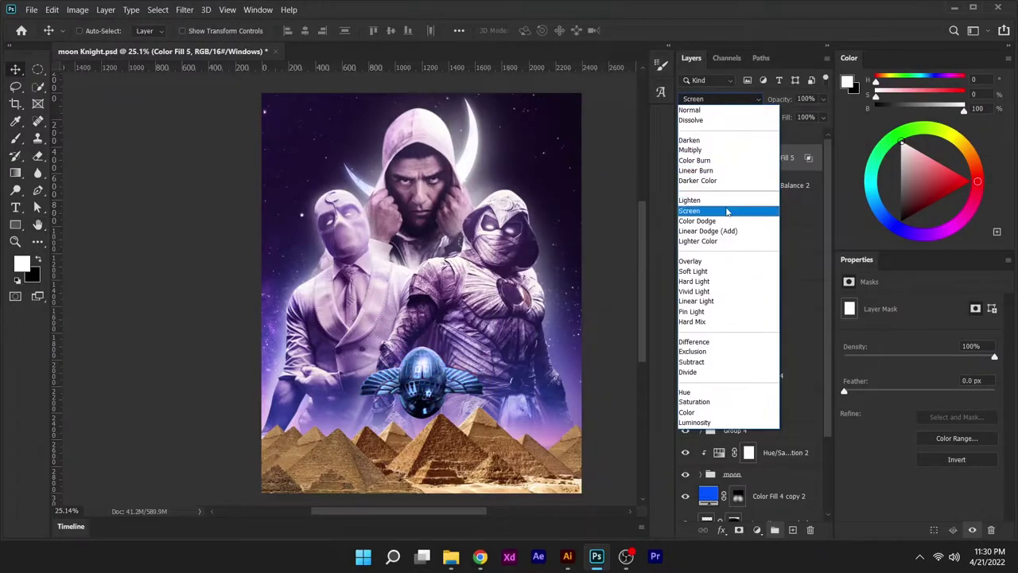
click(725, 231)
- Recolour the scarab fill purple (#6600ff), hide it with an inverted mask, and set a 53 px brush
double_click(708, 158)
text(6600ff)
key(Return)
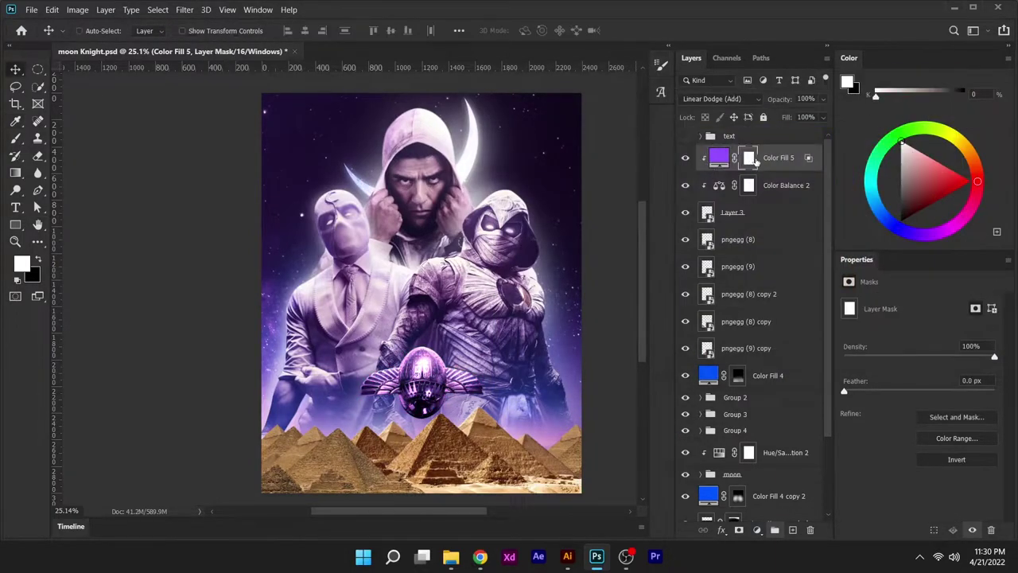
key(ctrl+i)
scroll(418, 396, up, 5)
key(b)
right_click(362, 196)
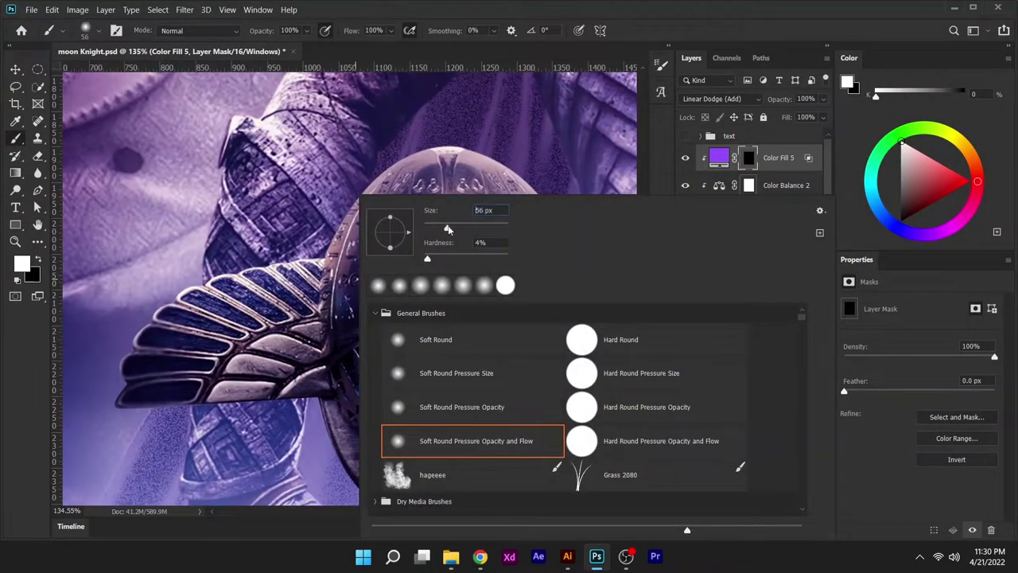
drag(448, 229, 443, 229)
key(Return)
scroll(446, 145, right, 5)
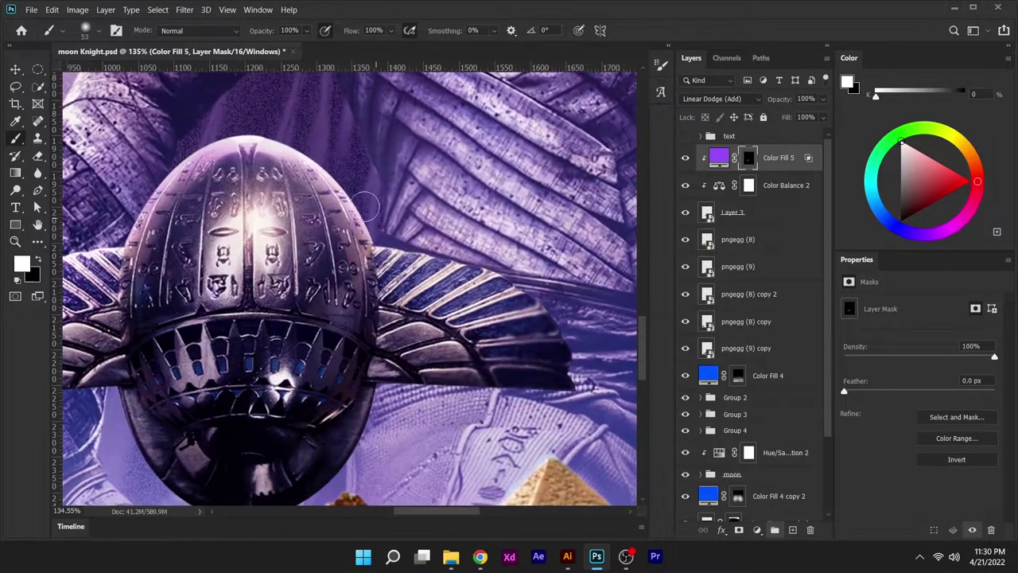
scroll(487, 270, left, 3)
scroll(487, 271, down, 2)
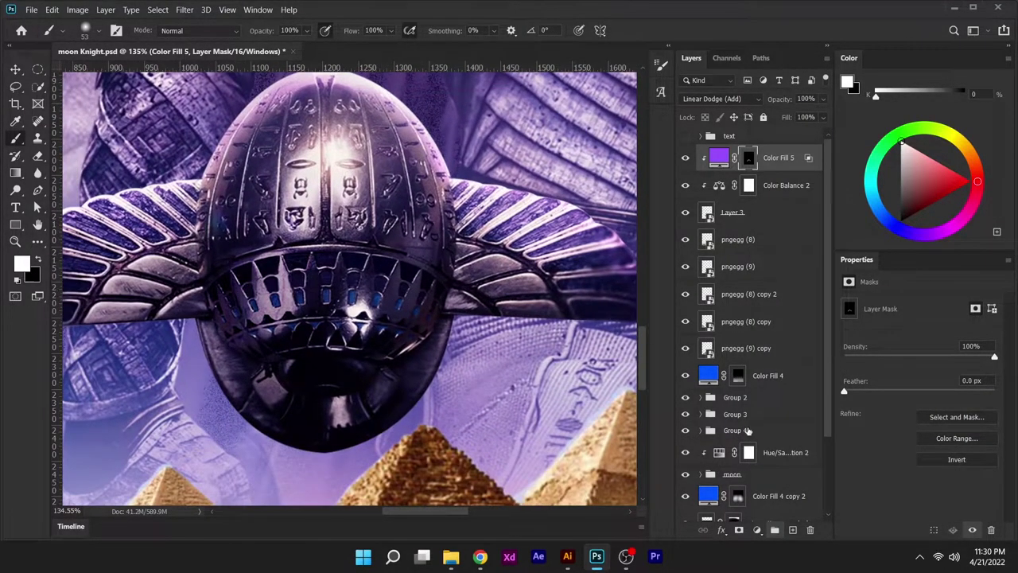
- Add a clipped magenta Solid Color fill in Screen mode and invert its mask to hide it
click(757, 530)
click(963, 116)
click(719, 99)
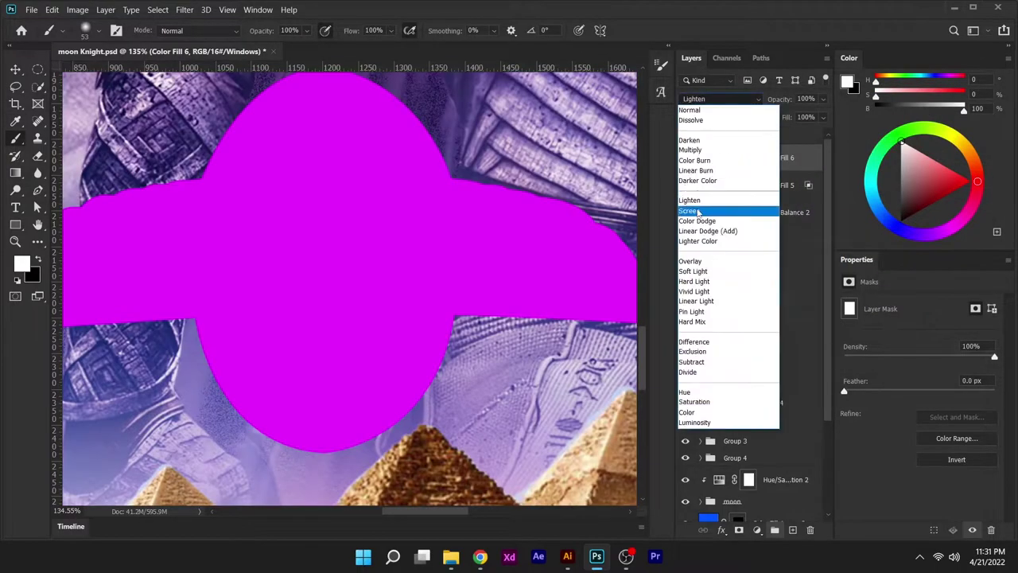
click(700, 200)
key(ctrl+i)
scroll(270, 322, up, 3)
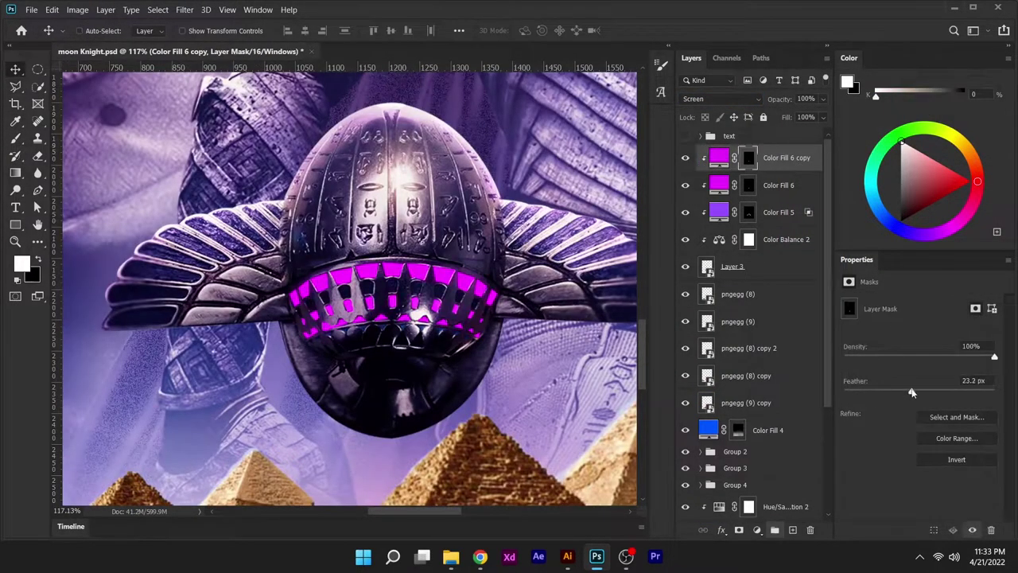
- Duplicate the magenta fill, setting the copies to Linear Dodge (Add) and another blend mode
click(720, 98)
click(716, 230)
key(ctrl+j)
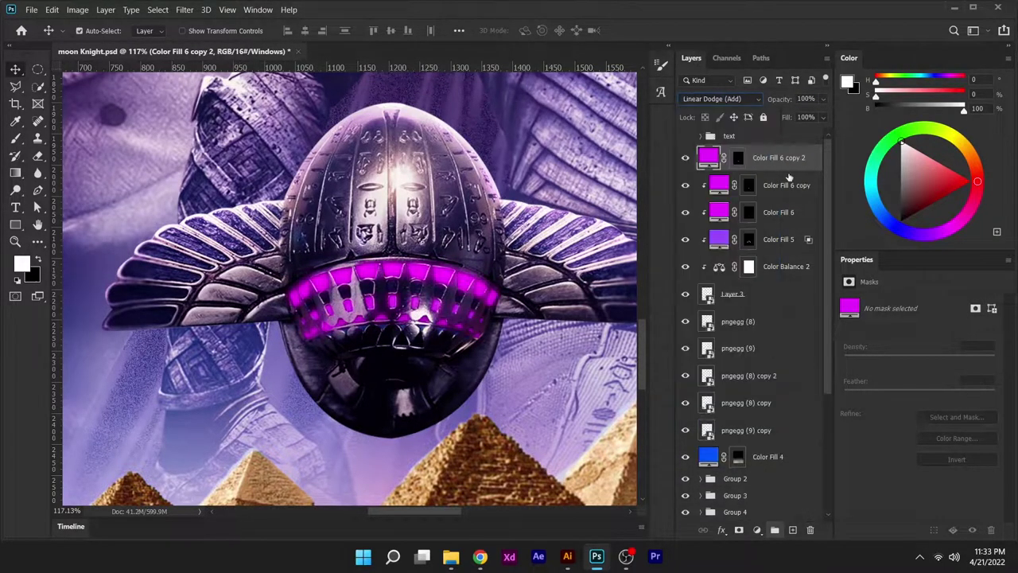
click(720, 99)
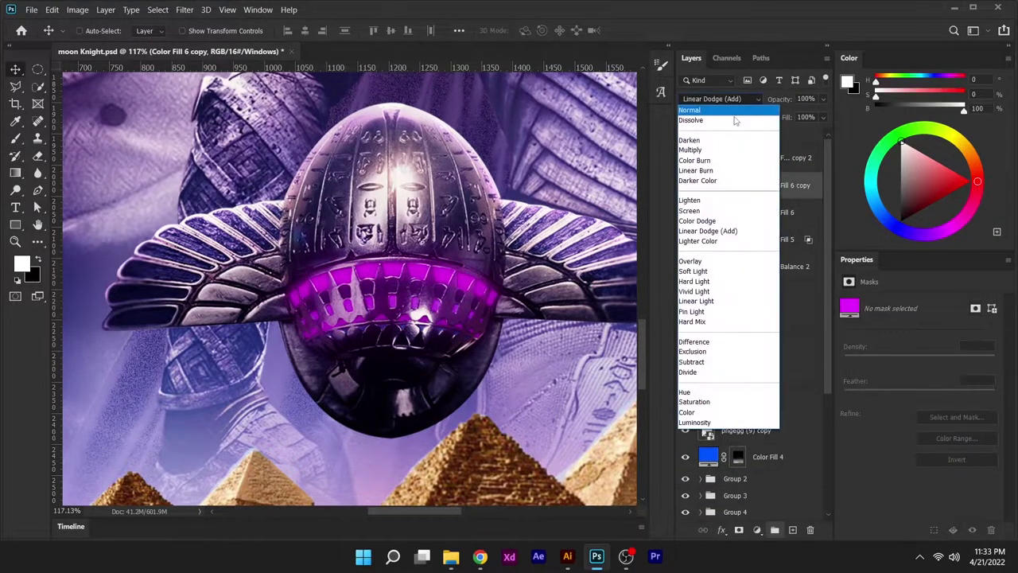
click(754, 127)
- Add clipped Layer 4, paint a white glow stroke across the scarab's band, and set it to Overlay
click(719, 99)
key(ctrl+shift+alt+n)
key(b)
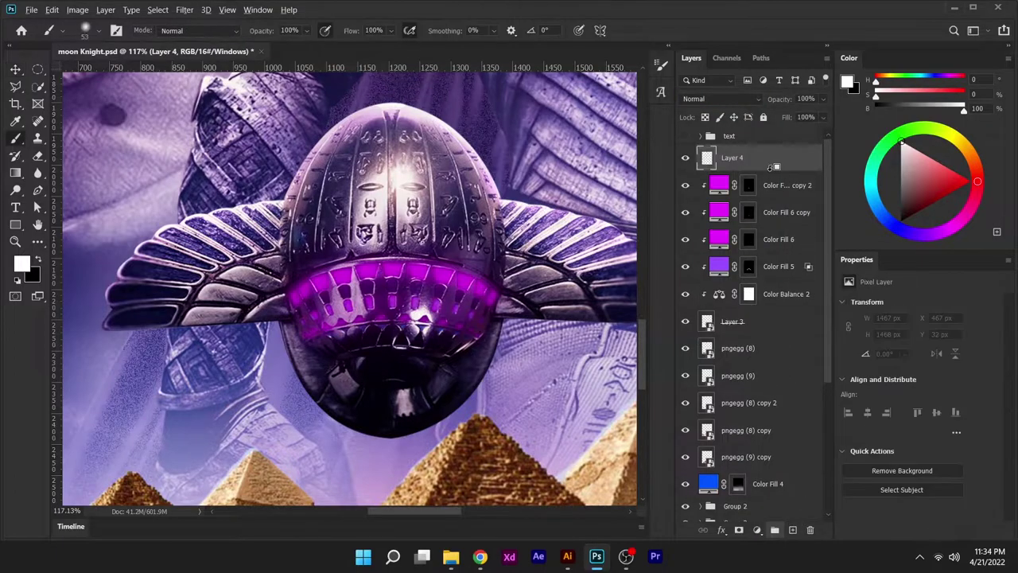
click(318, 312)
drag(318, 313, 477, 306)
key(v)
click(720, 99)
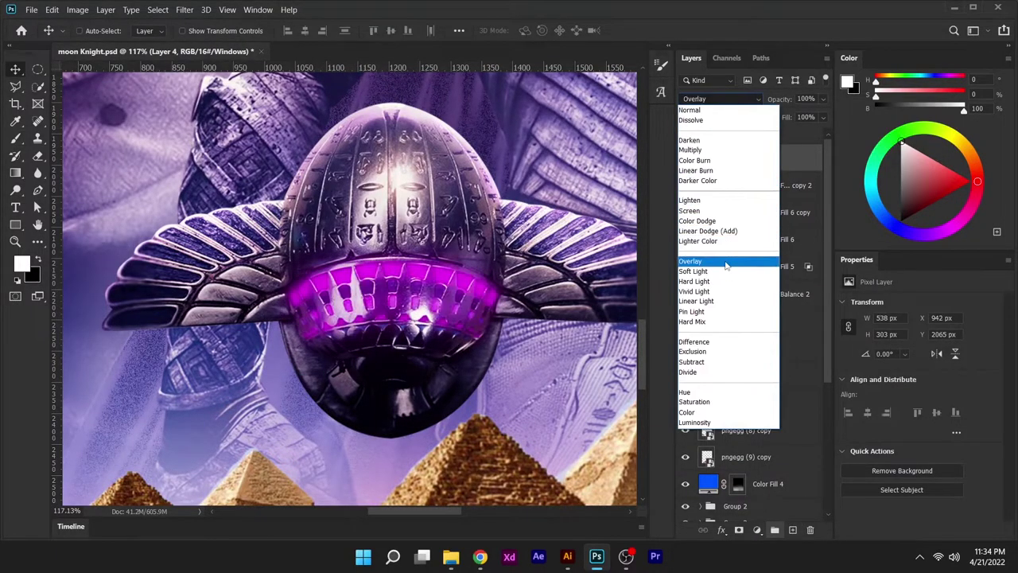
click(720, 255)
scroll(480, 274, down, 1)
- Paint a large magenta glow on the scarab in Layer 4 and switch it to Screen
key(b)
alt+click(481, 275)
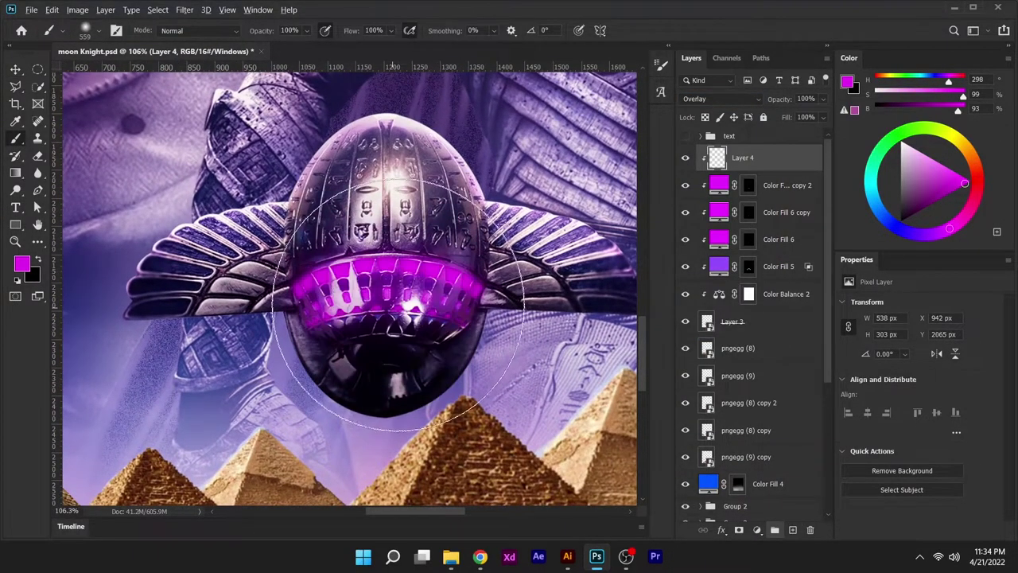
click(390, 314)
key(v)
click(720, 99)
click(750, 170)
scroll(429, 279, down, 3)
- Adjust Layer 4's blending options and try cyan and blue colours on Color Fill 6 and its copy
double_click(775, 157)
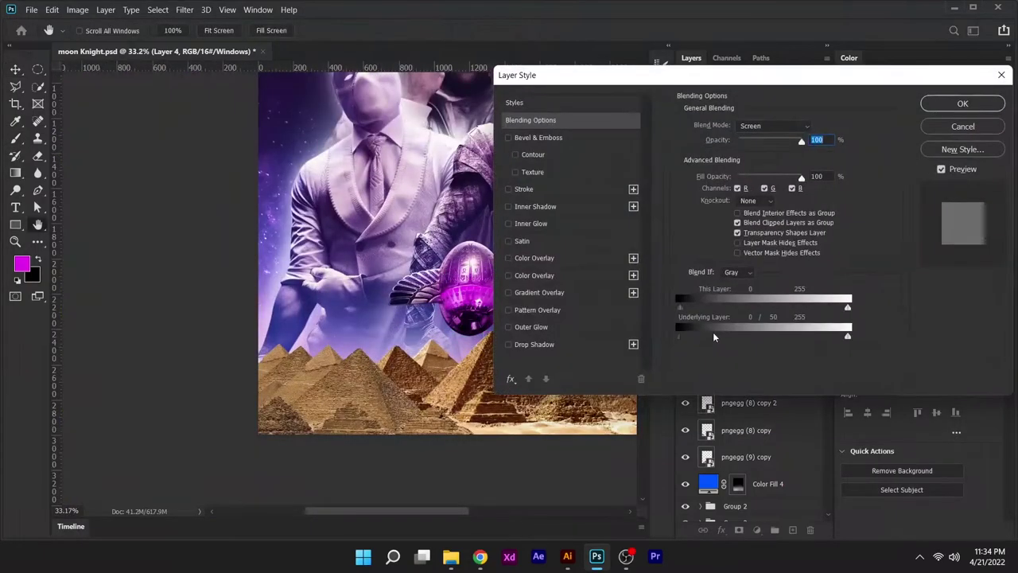
click(963, 102)
double_click(718, 212)
click(964, 116)
double_click(718, 239)
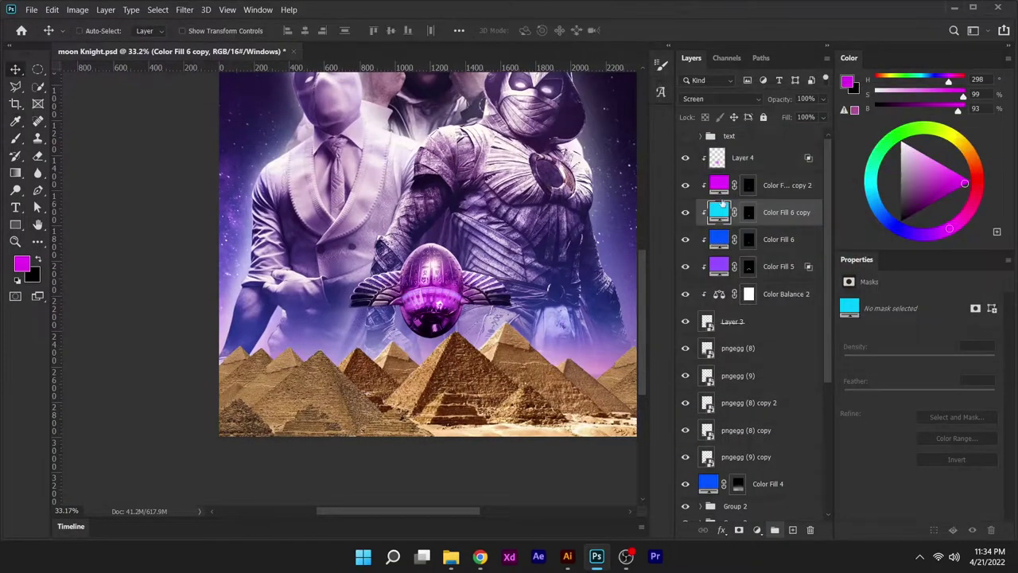
click(787, 184)
scroll(567, 284, up, 2)
- Add a Curves adjustment above the fills, bent to darken the scarab
click(756, 529)
click(773, 363)
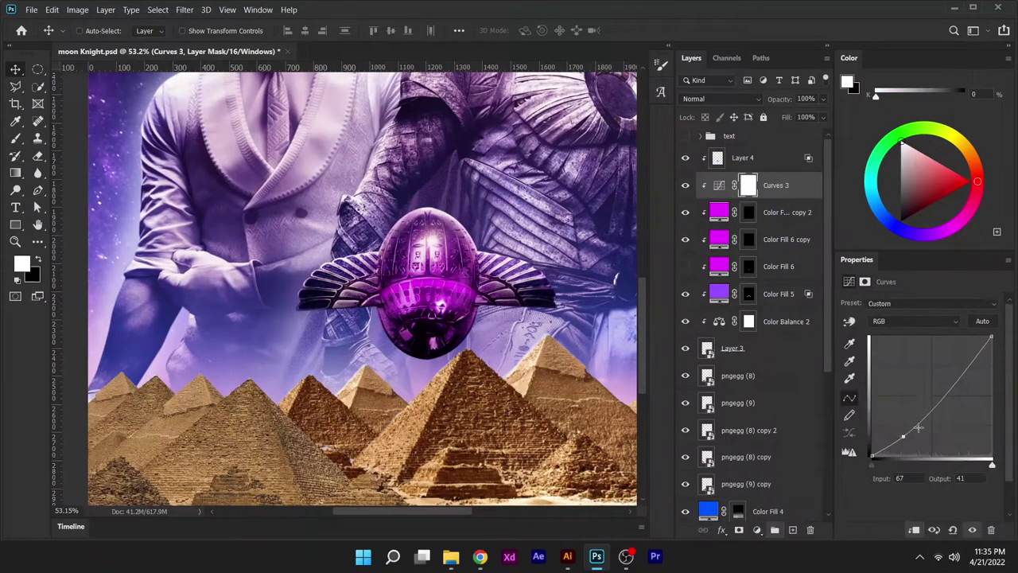
click(940, 386)
scroll(429, 278, down, 3)
scroll(430, 278, up, 2)
- Paint a soft light pink glow on new Layer 5 under Layer 3, then adjust the magenta fill's blending
click(732, 348)
ctrl+click(792, 530)
key(b)
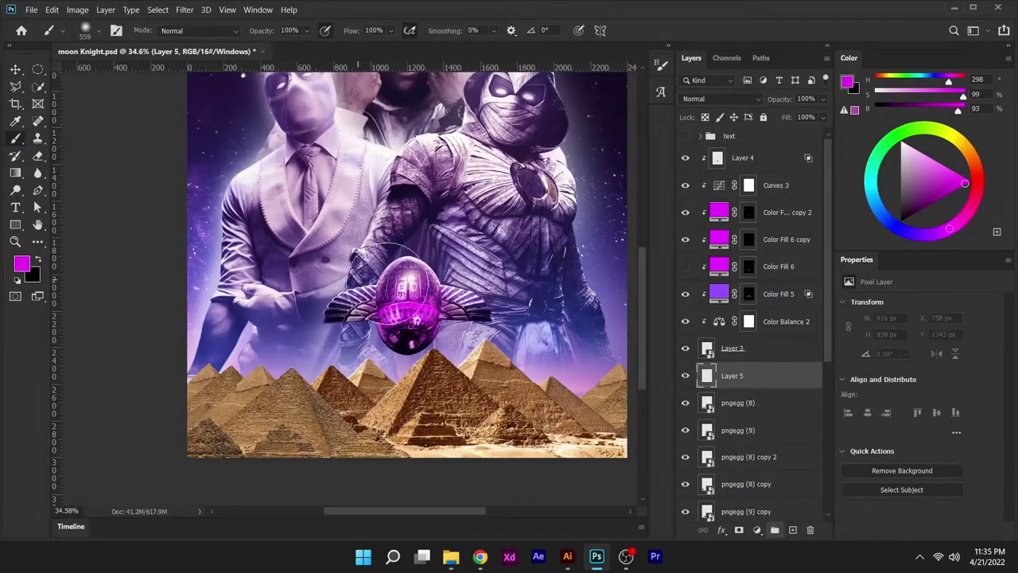
alt+click(543, 368)
drag(445, 334, 485, 342)
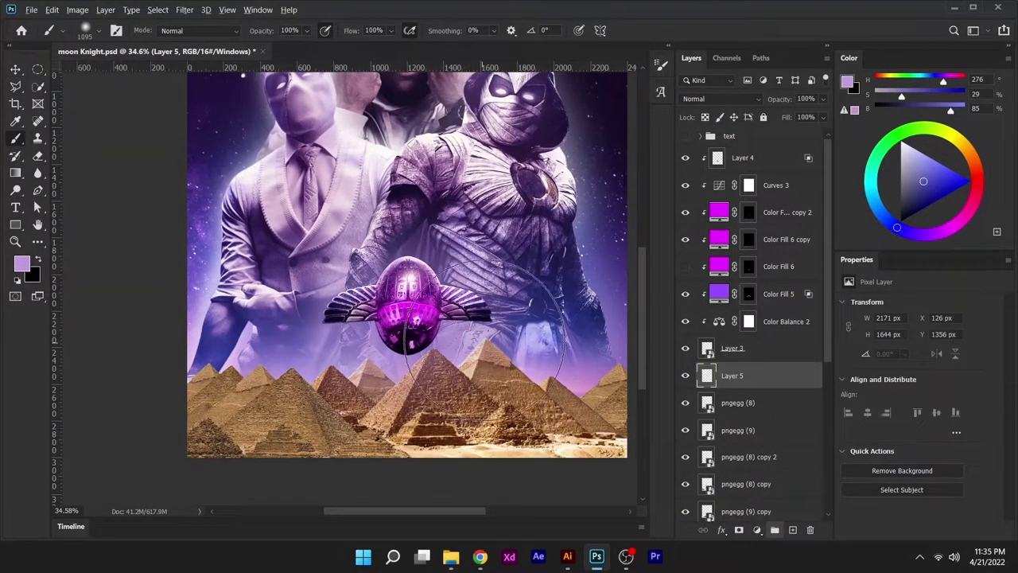
scroll(367, 335, down, 3)
double_click(718, 266)
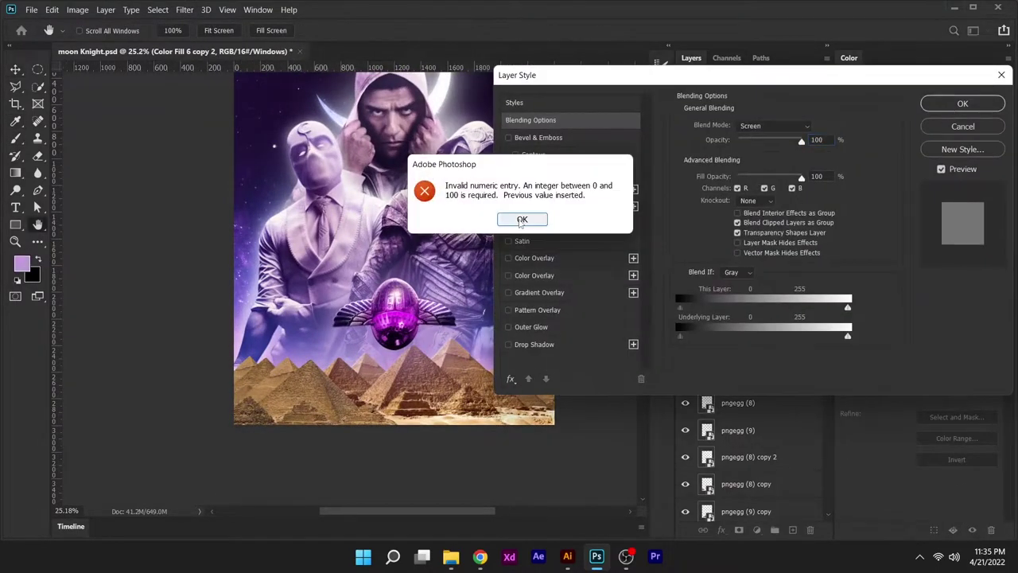
click(748, 300)
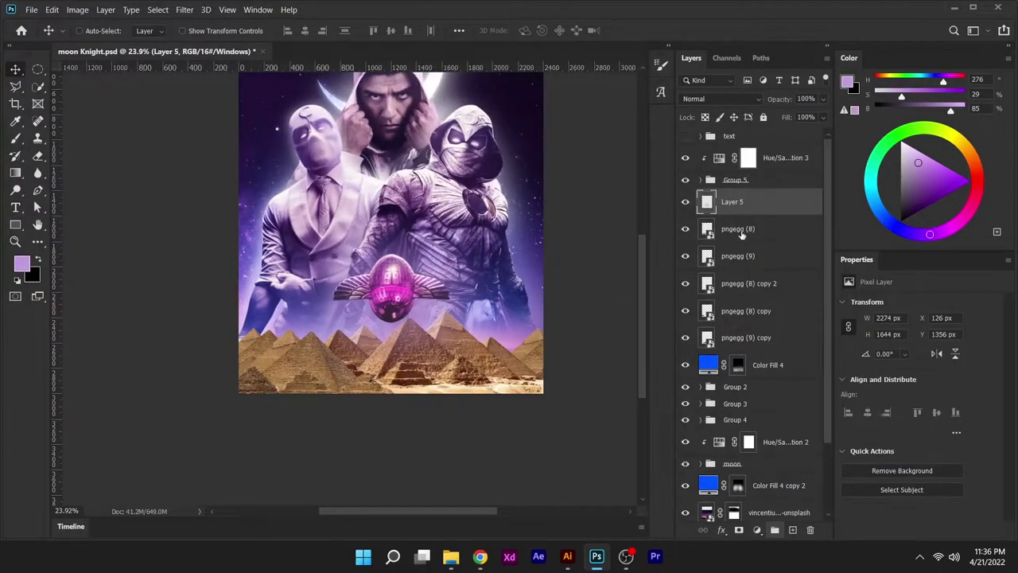
- Move the pngegg pyramid layers above Group 5 and add a Color Balance adjustment
click(741, 229)
shift+click(746, 338)
drag(746, 299, 740, 151)
click(738, 185)
click(757, 529)
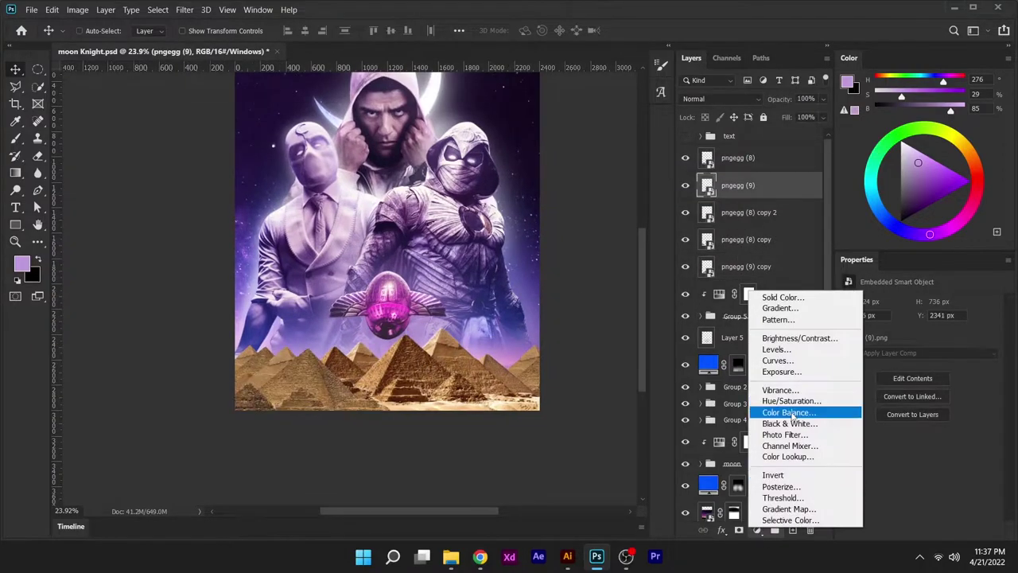
click(792, 412)
- Group the pyramid layers into Group 6 and clip Color Balance 3 to the group
click(740, 213)
shift+click(745, 294)
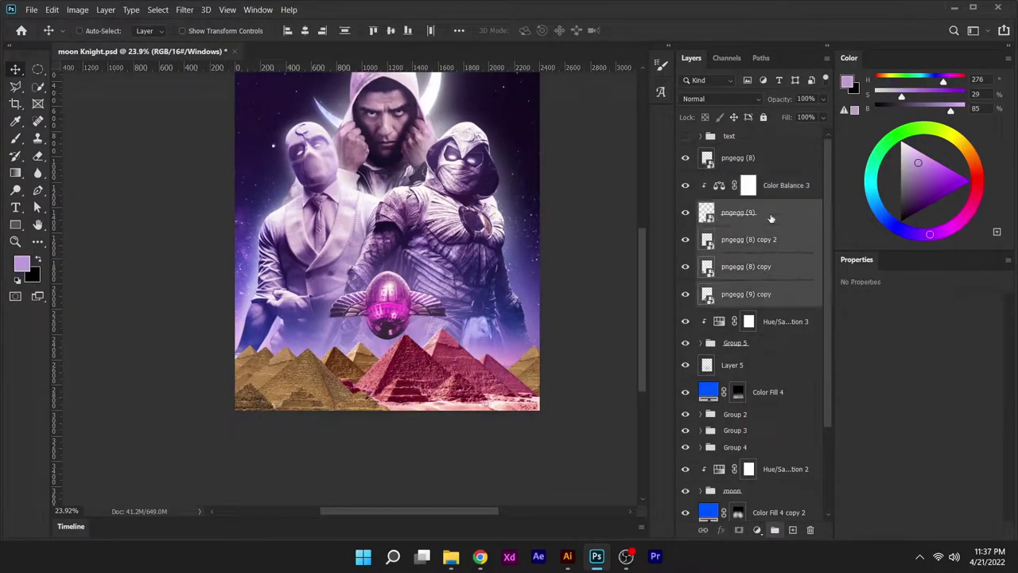
key(ctrl+g)
click(701, 181)
drag(780, 201, 747, 151)
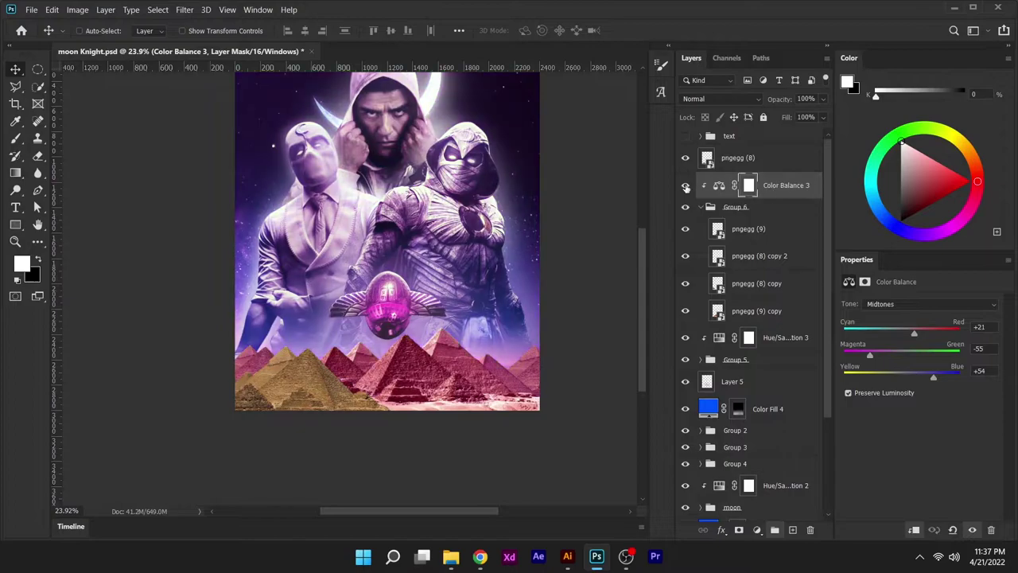
alt+click(728, 168)
- Add Hue/Saturation 4 at Lightness -59 to darken the pyramids, with Color Balance 3 above it
click(757, 530)
click(796, 369)
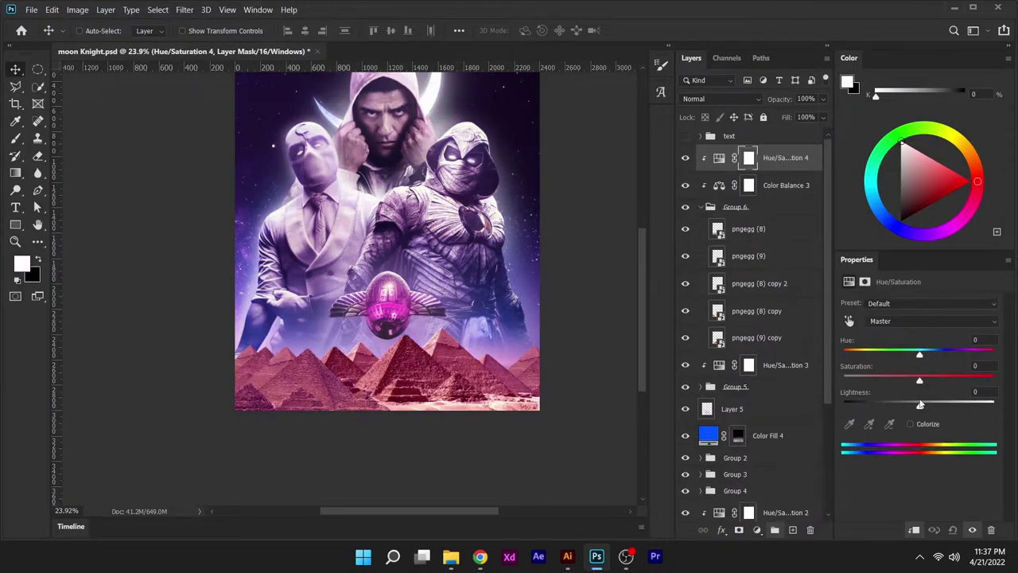
drag(919, 406, 865, 407)
drag(760, 195, 777, 156)
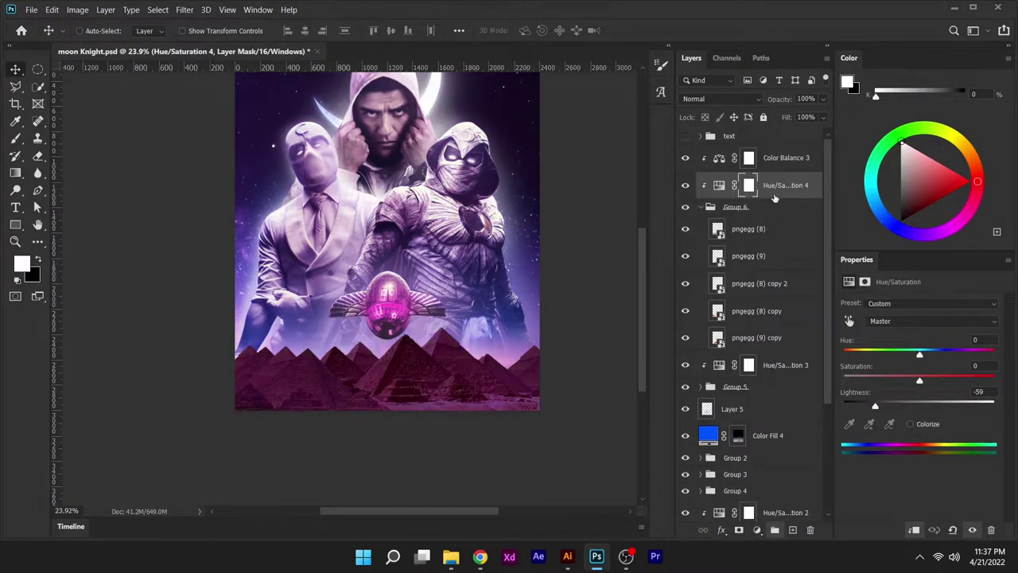
- Add a clipped blue-violet Solid Color fill layer in Screen mode
click(757, 530)
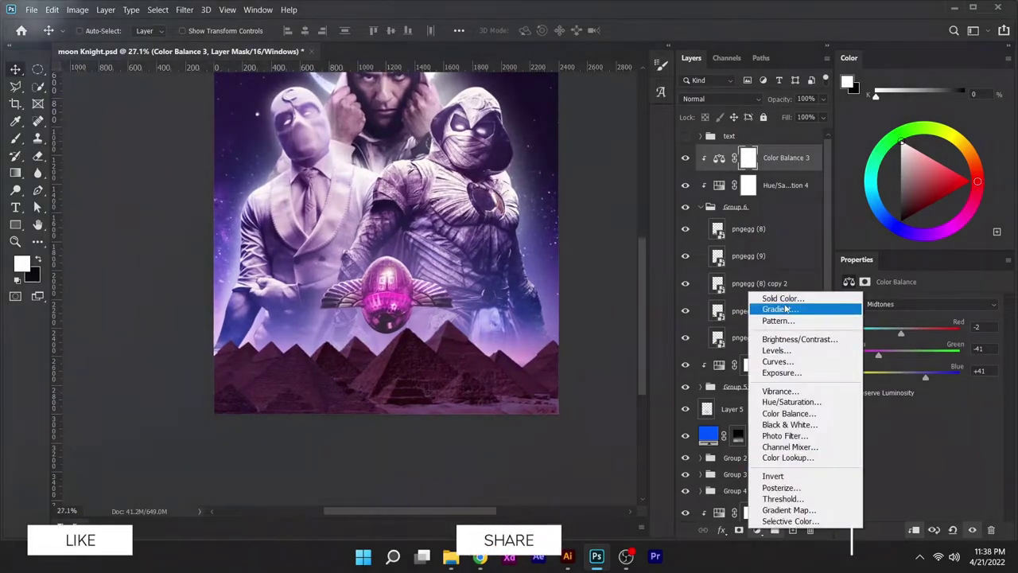
click(773, 307)
click(966, 118)
click(720, 98)
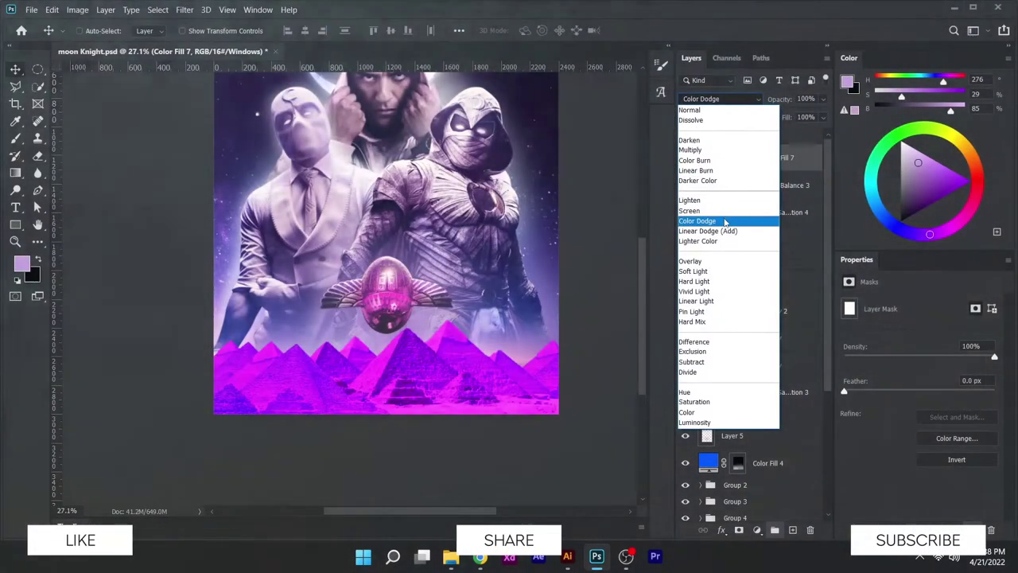
click(697, 221)
double_click(795, 156)
key(Escape)
double_click(708, 157)
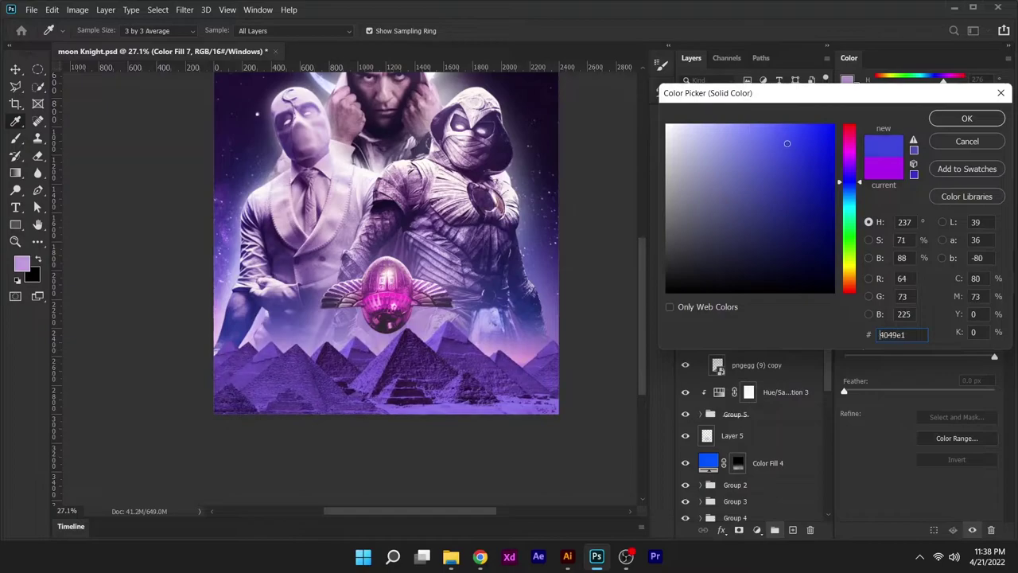
key(Return)
scroll(282, 406, up, 5)
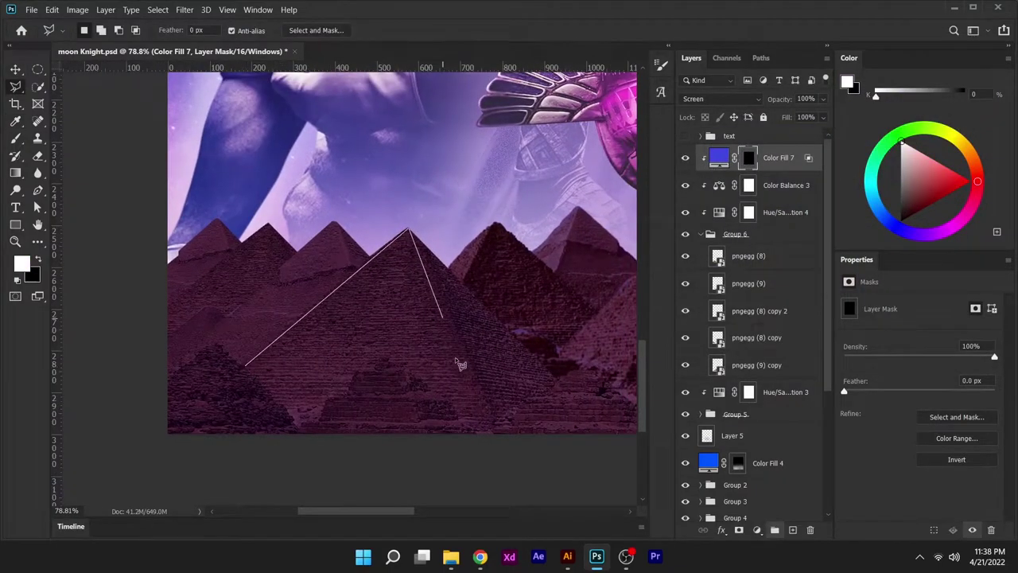
- Lasso two pyramid faces and fill the mask white to reveal the violet light on them
click(248, 371)
key(alt+BackSpace)
click(203, 325)
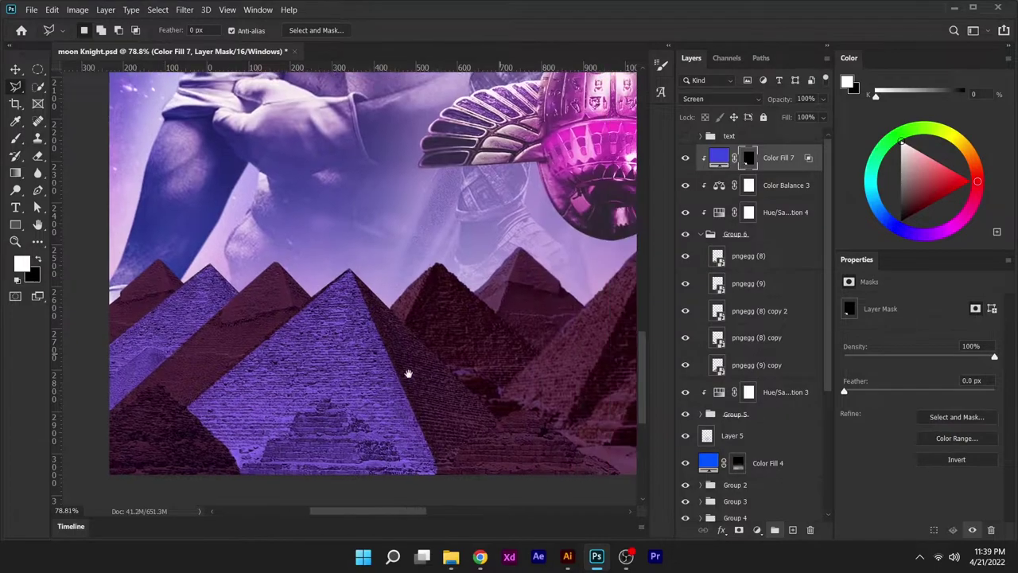
scroll(406, 371, right, 5)
click(418, 382)
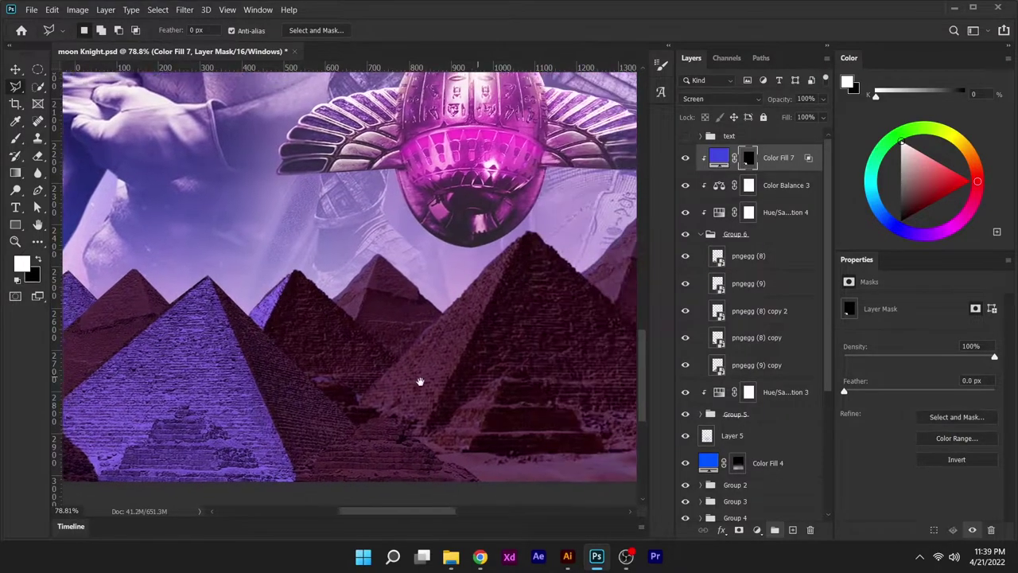
click(362, 413)
key(alt+BackSpace)
scroll(390, 432, right, 4)
scroll(389, 432, down, 2)
- Outline another sunlit pyramid face for the violet glow, then return to the Move tool
click(360, 403)
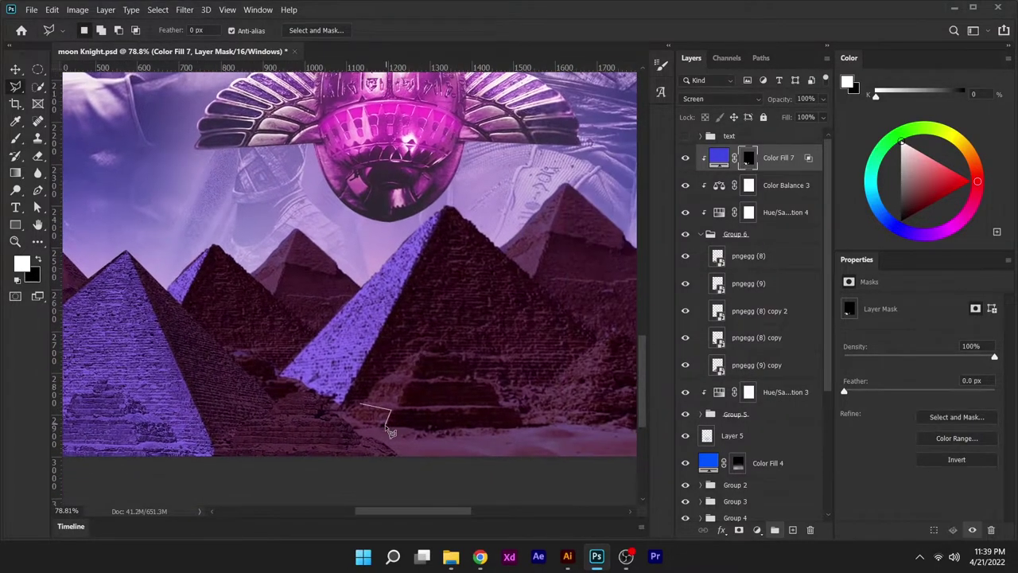
scroll(350, 386, down, 1)
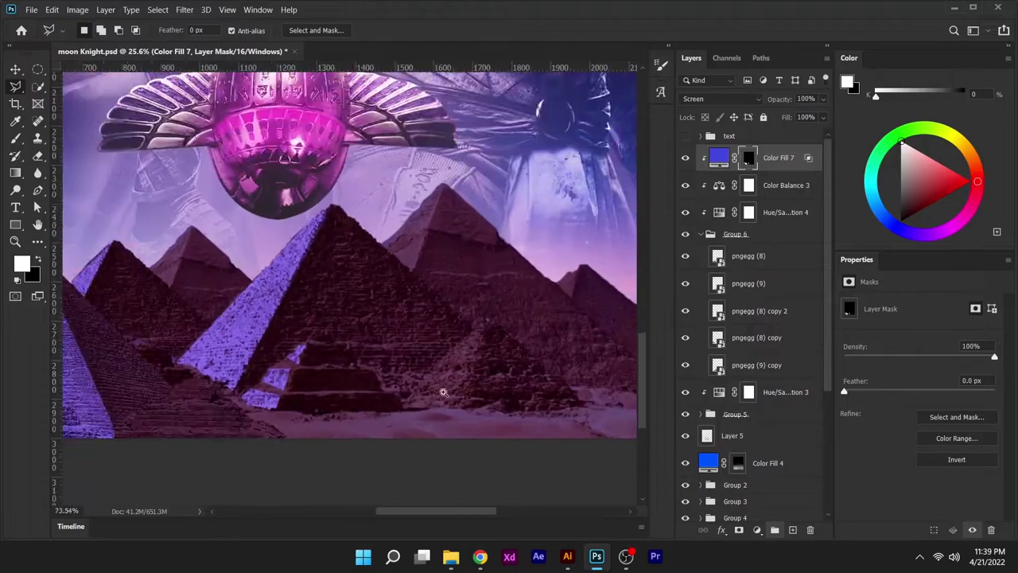
scroll(469, 324, up, 3)
click(364, 213)
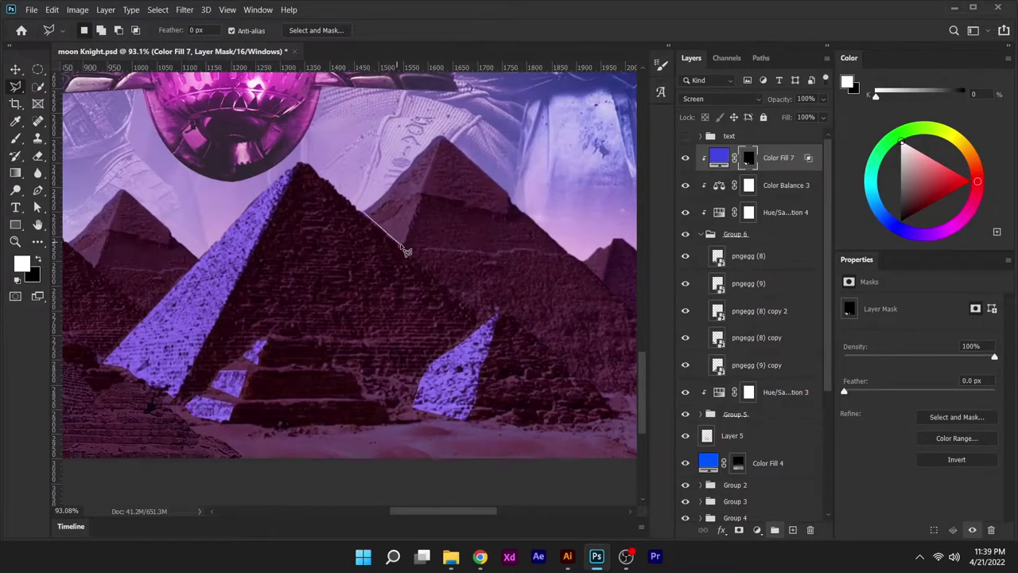
double_click(359, 190)
scroll(360, 191, down, 5)
scroll(350, 262, up, 3)
scroll(341, 345, down, 2)
scroll(531, 349, up, 3)
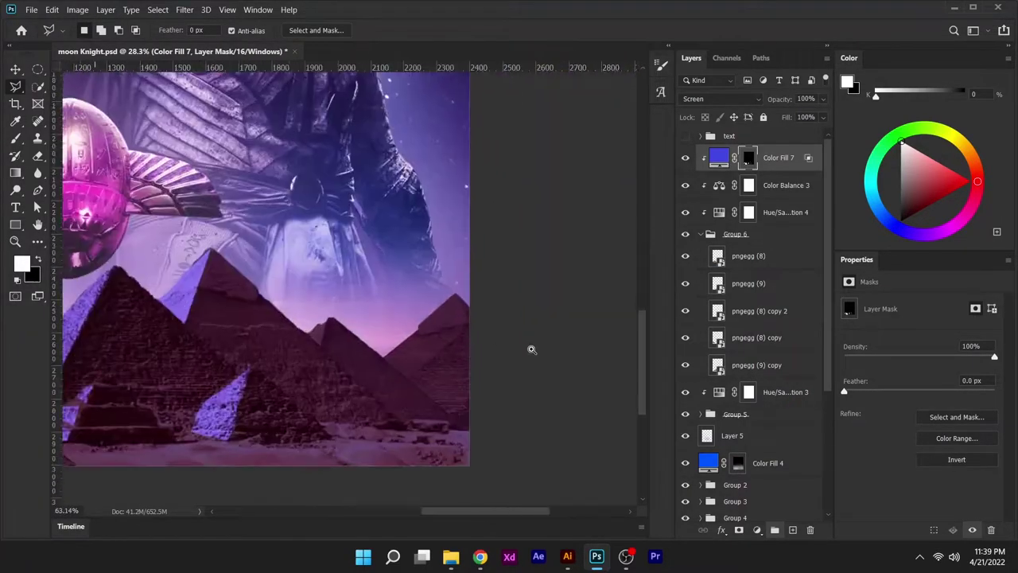
scroll(532, 349, up, 1)
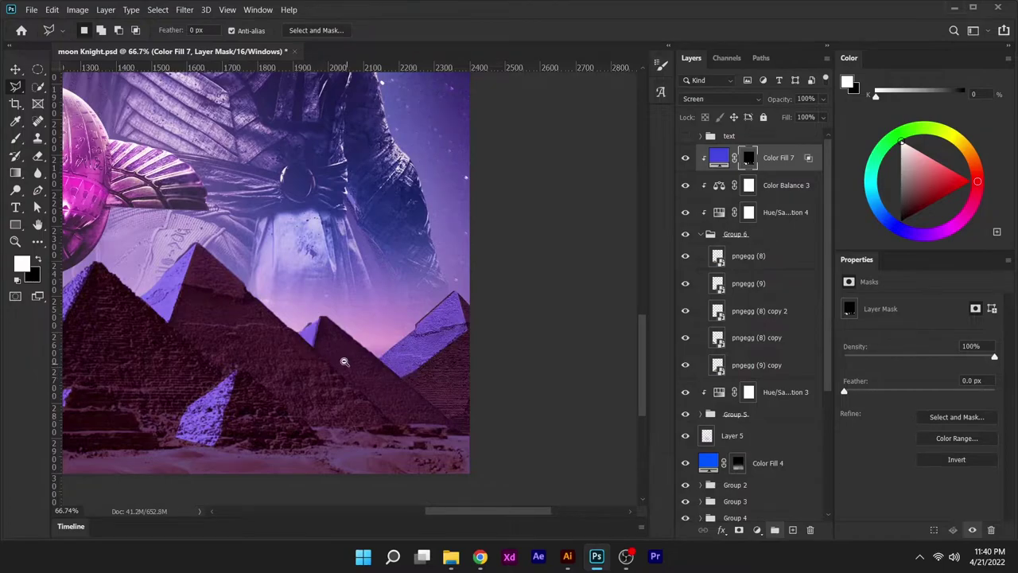
scroll(344, 362, down, 4)
key(v)
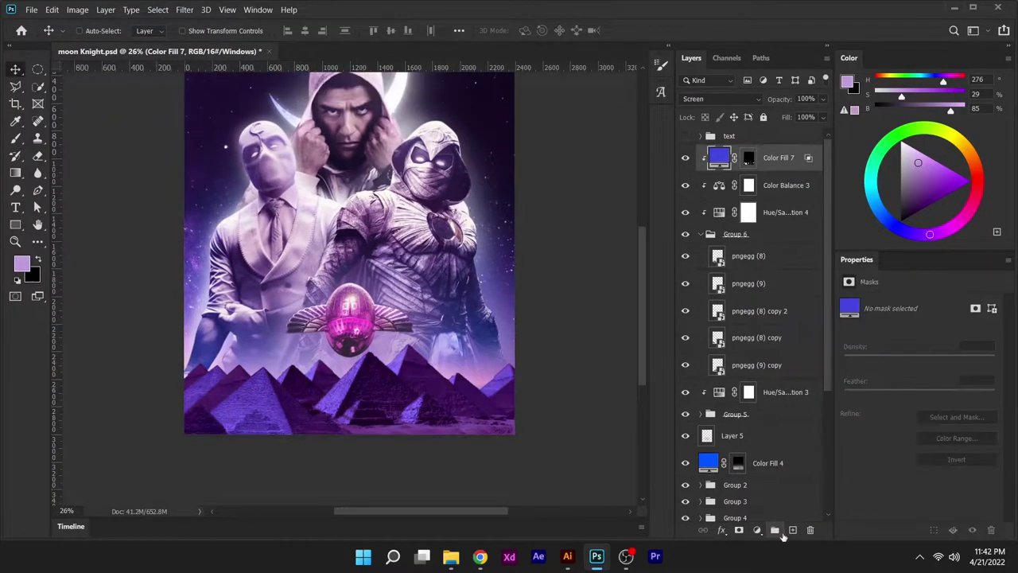
- Create Layer 6 at the top of Group 6 and set the paint colour to white
click(792, 529)
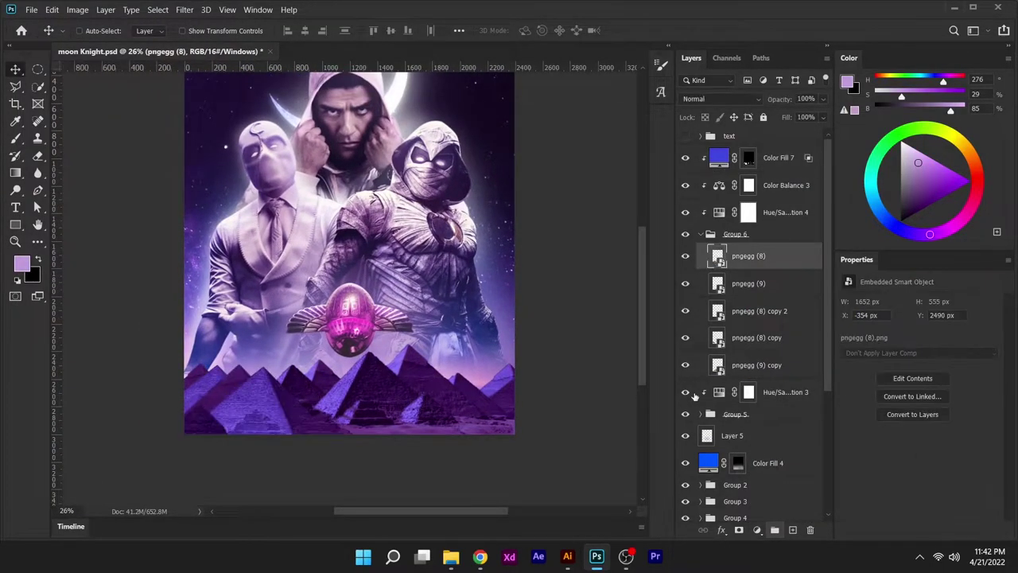
key(b)
scroll(263, 398, up, 2)
key(d)
key(x)
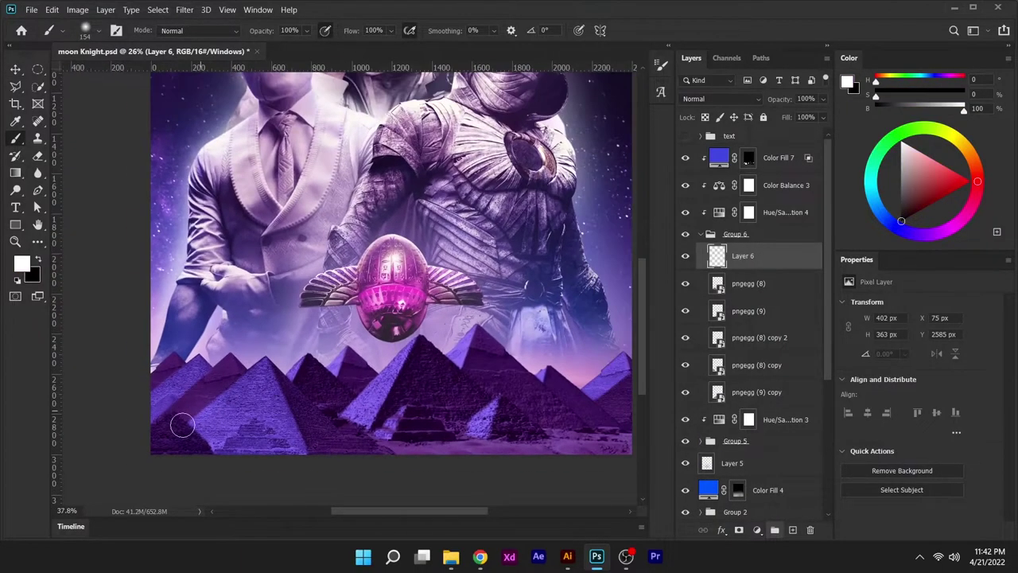
drag(743, 257, 733, 362)
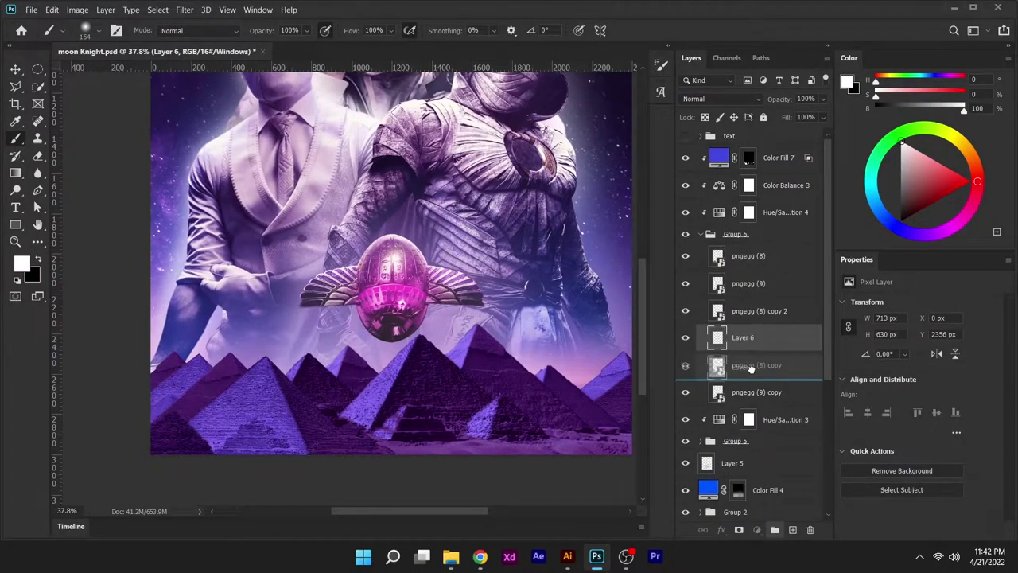
key(ctrl+z)
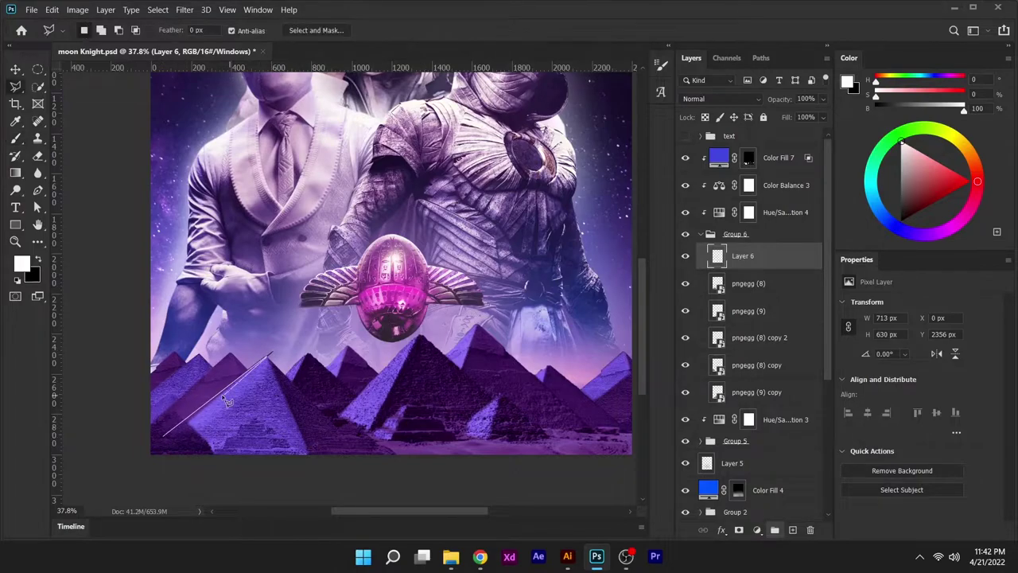
- Lasso the left pyramid, add a layer mask to Layer 6, and dismiss the no-pixels warning
double_click(192, 431)
click(756, 530)
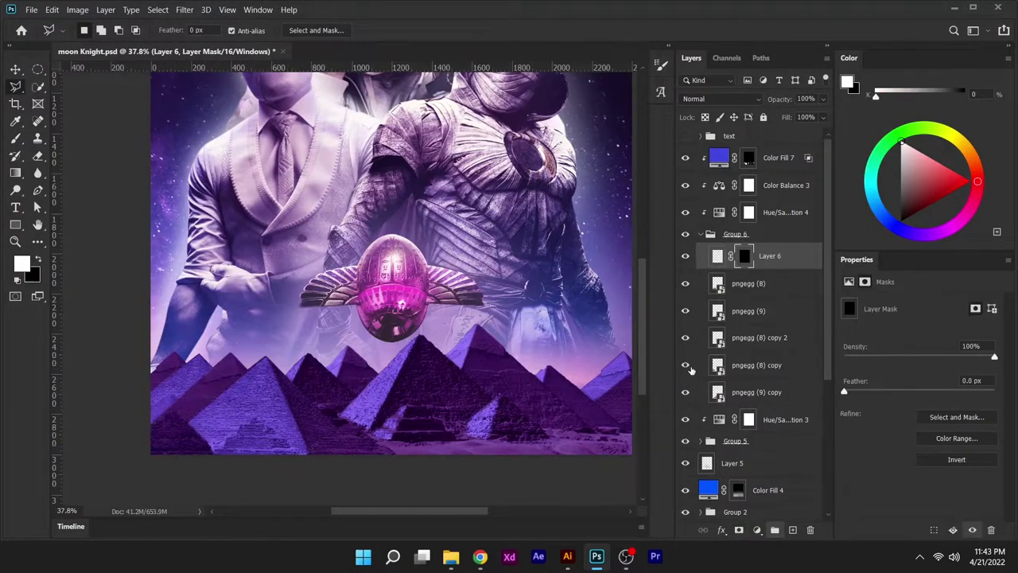
key(b)
click(498, 219)
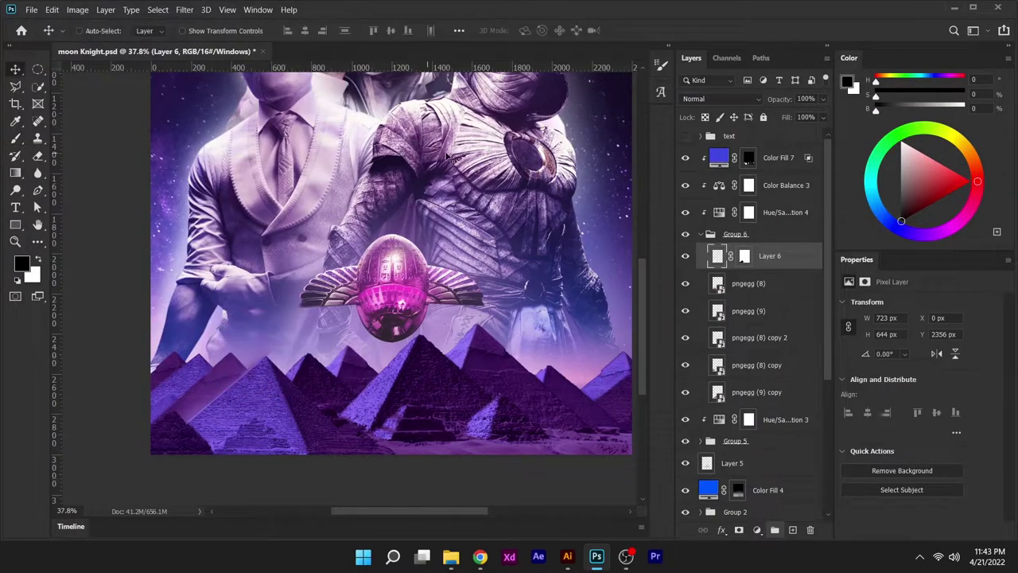
click(756, 530)
- Add Color Fill 8 at reduced opacity and invert its mask to hide it
click(776, 295)
click(963, 119)
key(8)
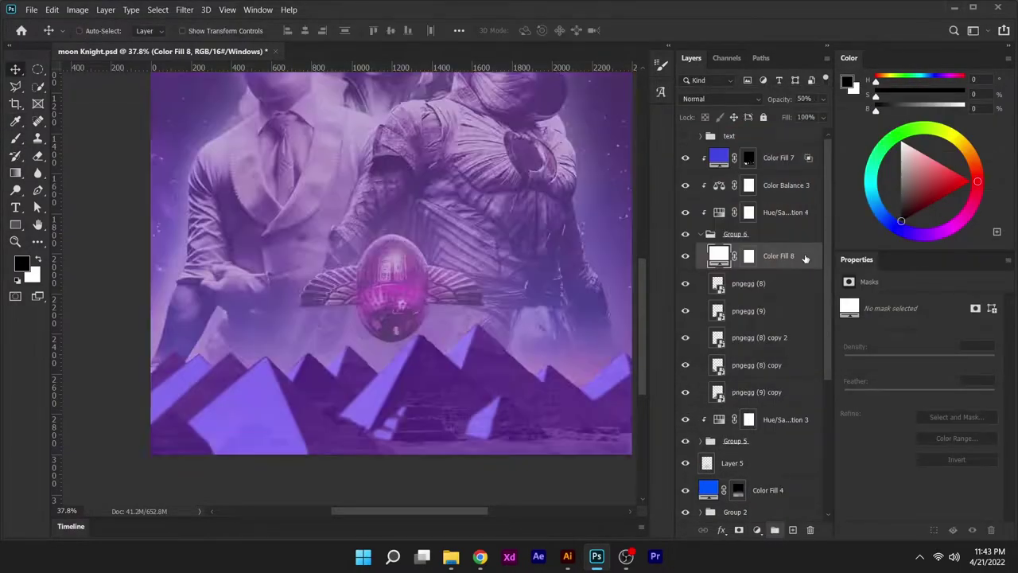
double_click(810, 260)
click(969, 101)
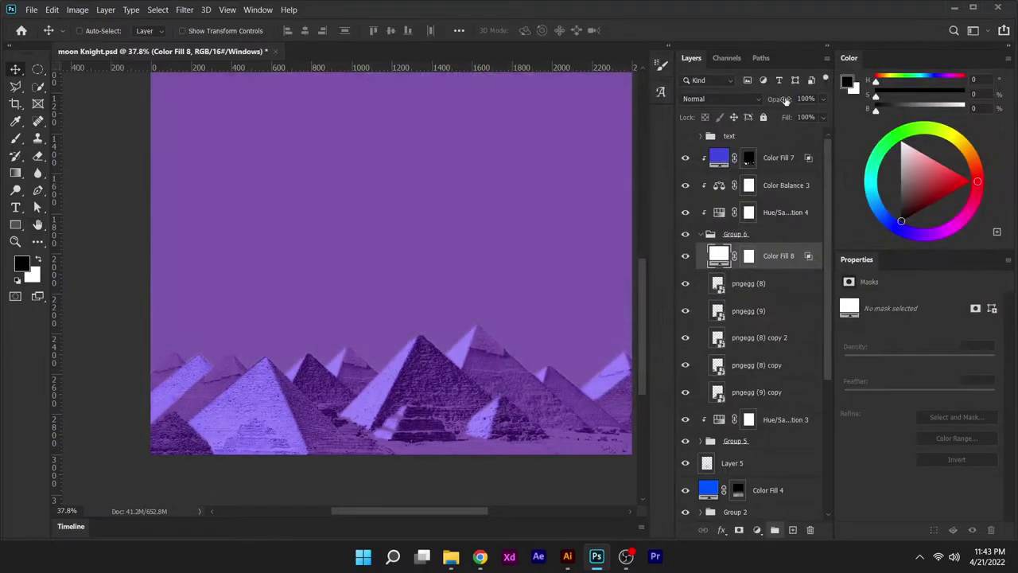
key(ctrl+i)
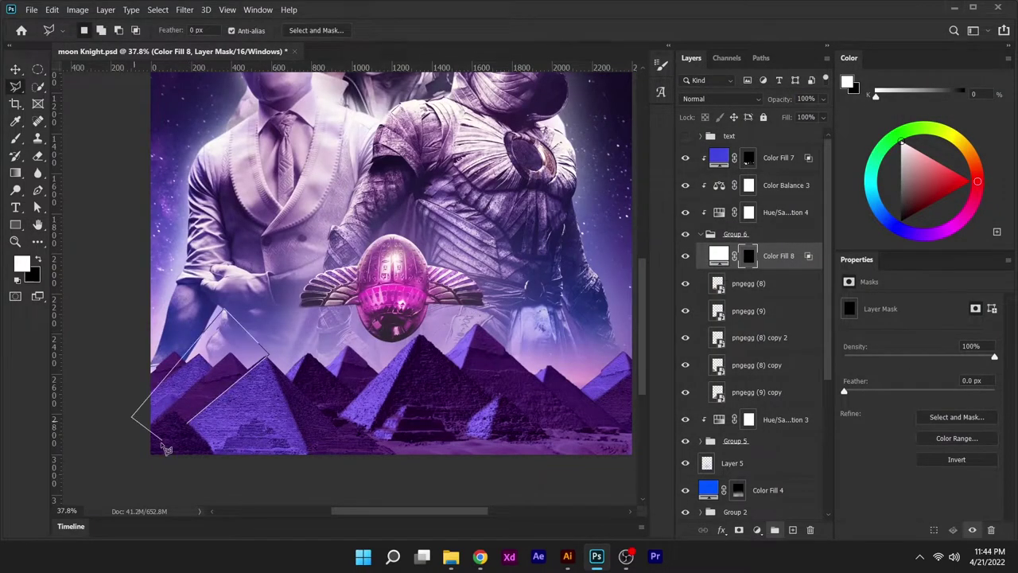
- Select the left pyramid faces, move Color Fill 8 above Group 6, and clear the selection
double_click(191, 428)
key(ctrl+bracketright)
key(b)
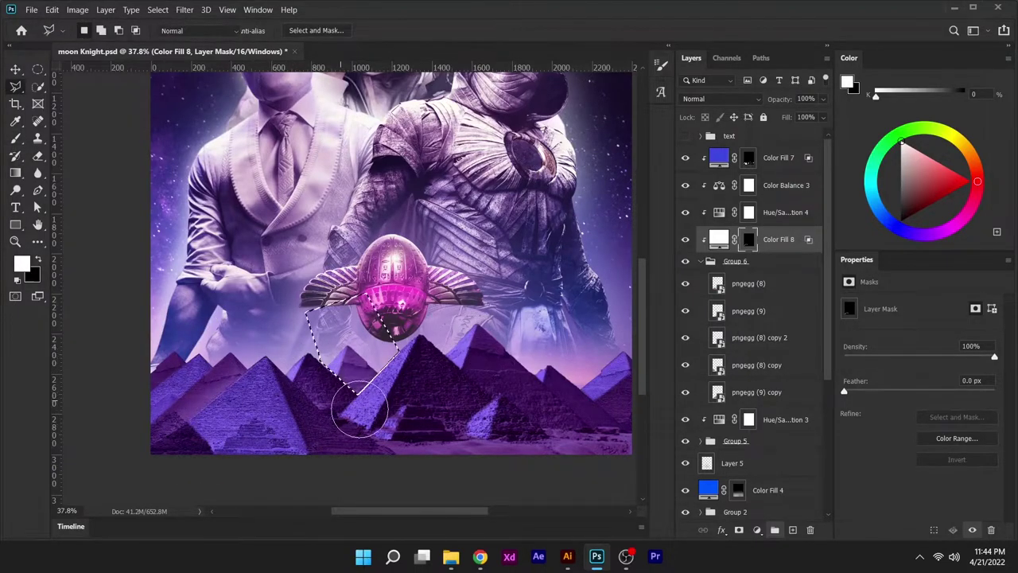
key(Escape)
key(b)
key(v)
key(ctrl+d)
- Move Hue/Saturation 4 below Color Fill 8 and create a new empty layer at the top
key(ctrl+minus)
key(ctrl+bracketright)
key(alt+bracketleft)
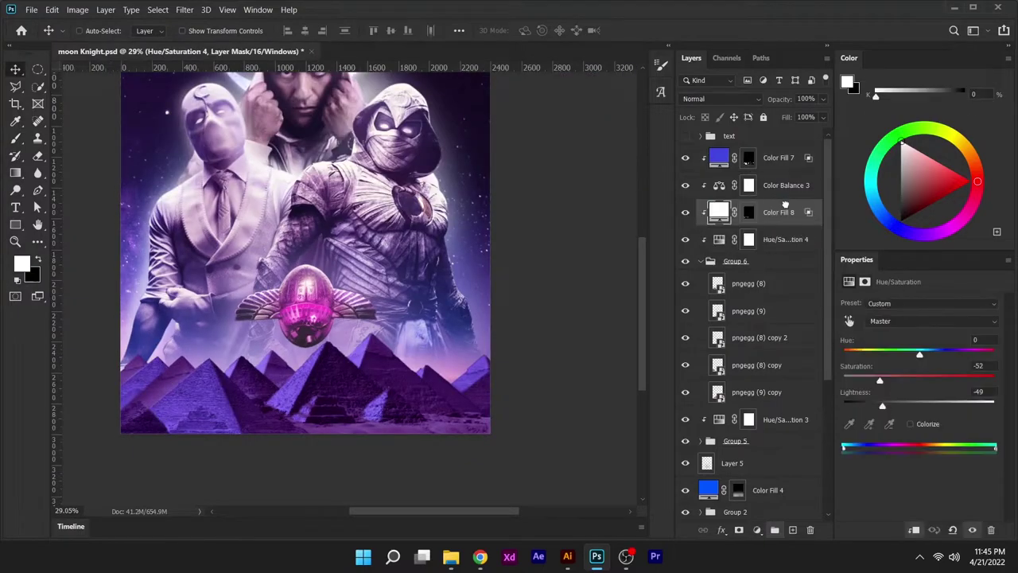
key(x)
scroll(348, 344, down, 1)
key(ctrl+shift+alt+n)
- Fade a clipped dark purple gradient up from the poster's bottom, with Blend If letting bright areas show through
key(g)
key(d)
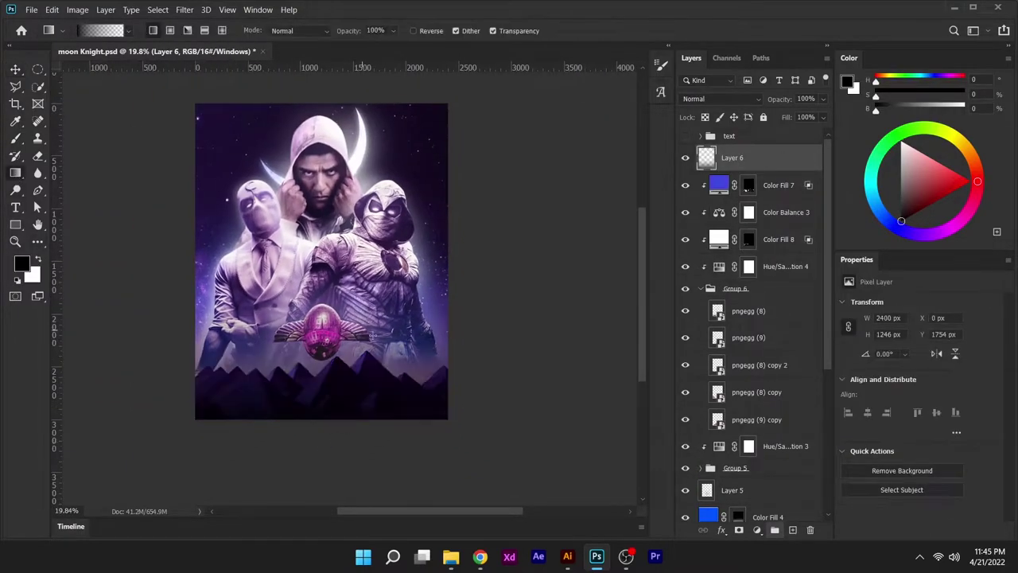
alt+click(304, 357)
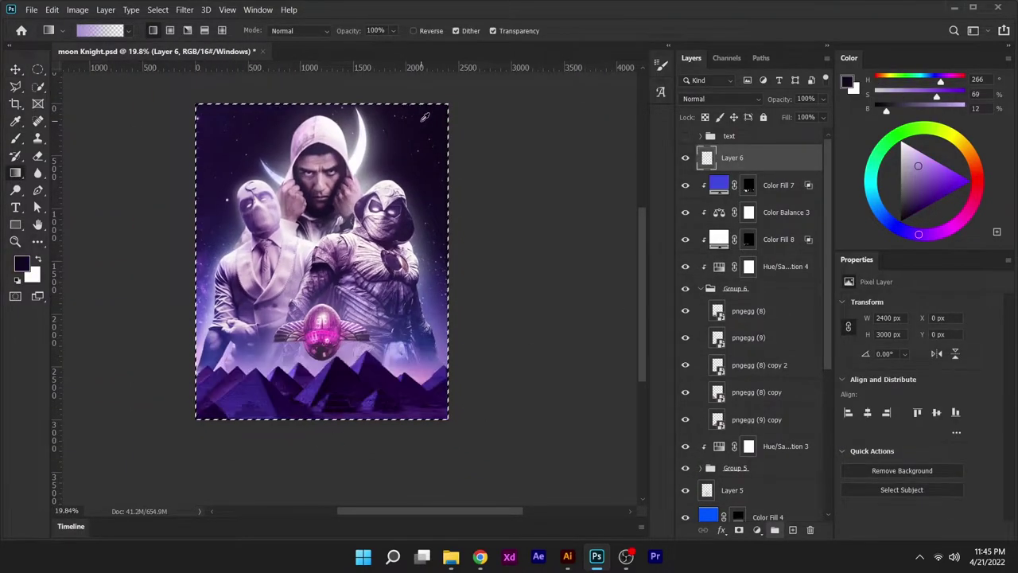
drag(321, 415, 321, 358)
key(ctrl+d)
key(v)
key(ctrl+alt+g)
double_click(780, 170)
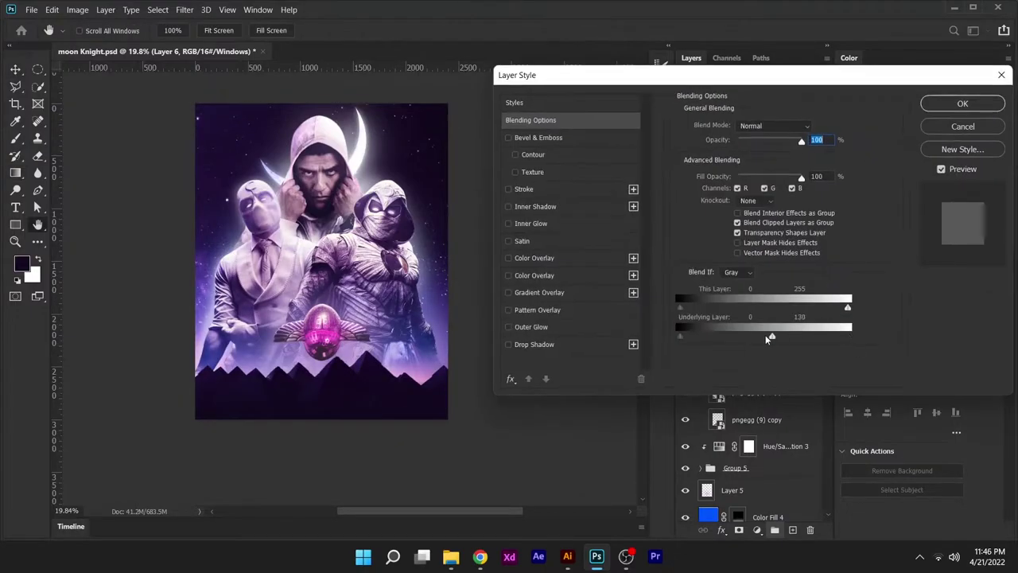
drag(769, 334, 788, 334)
key(Return)
- Add a purple Color Fill 9 at 50% opacity with an inverted mask and Blend If
click(757, 529)
click(775, 299)
click(739, 187)
key(Return)
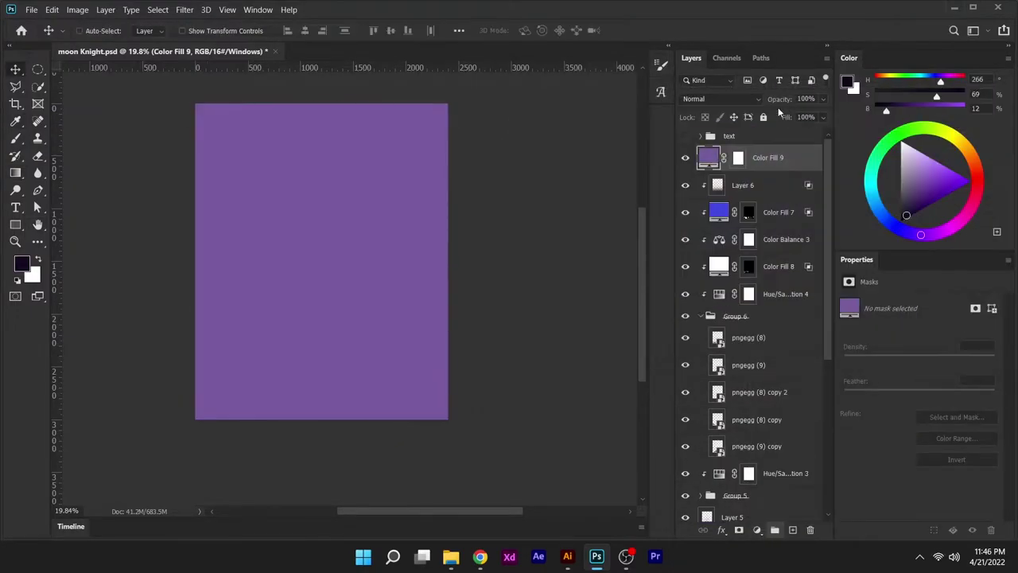
key(5)
key(ctrl+i)
key(b)
key(x)
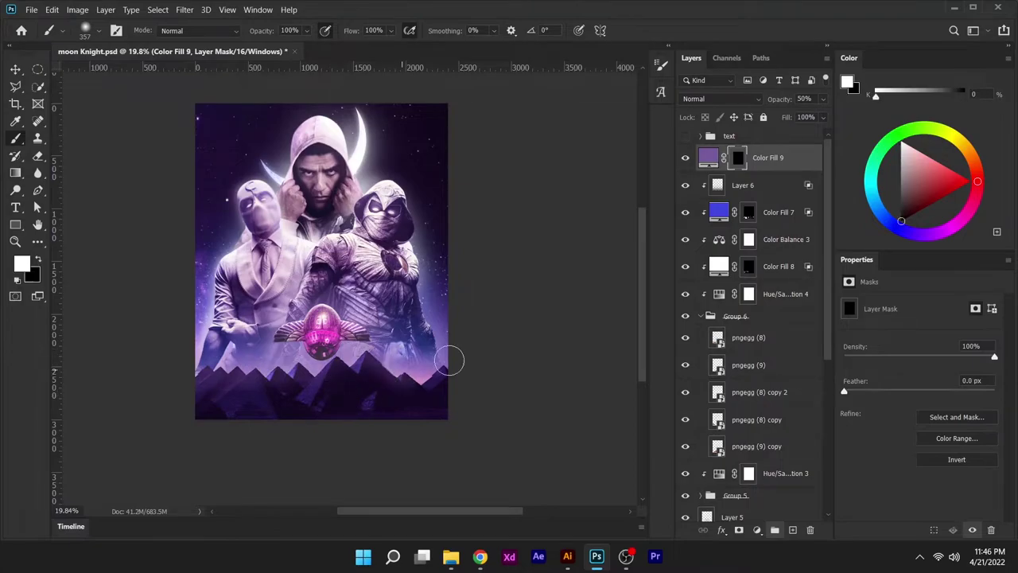
double_click(795, 158)
drag(847, 328, 833, 335)
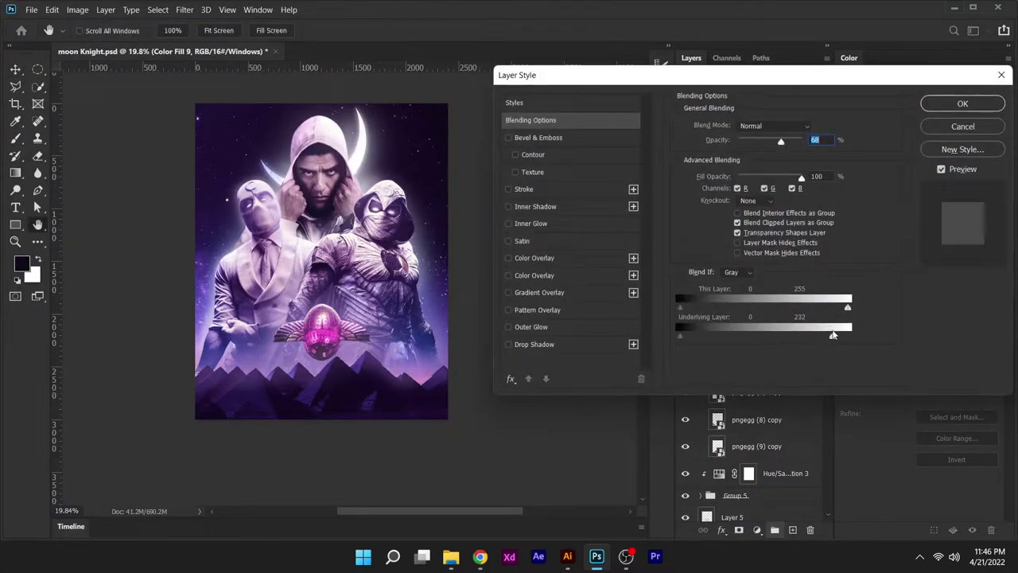
key(Return)
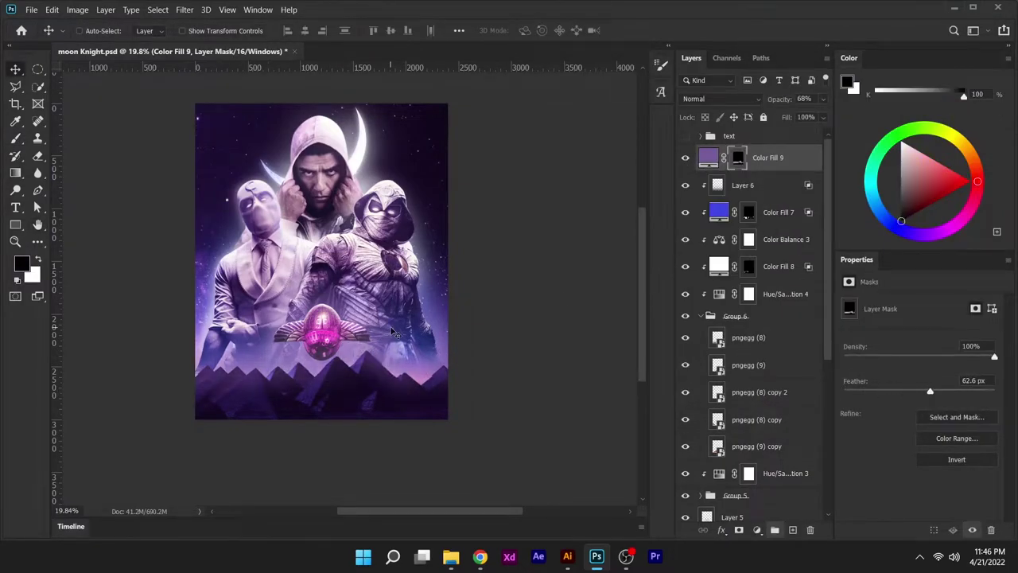
- Group Color Fill 9 through Group 6 into Group 7 and move it below Layer 5
click(700, 316)
shift+click(735, 316)
key(ctrl+g)
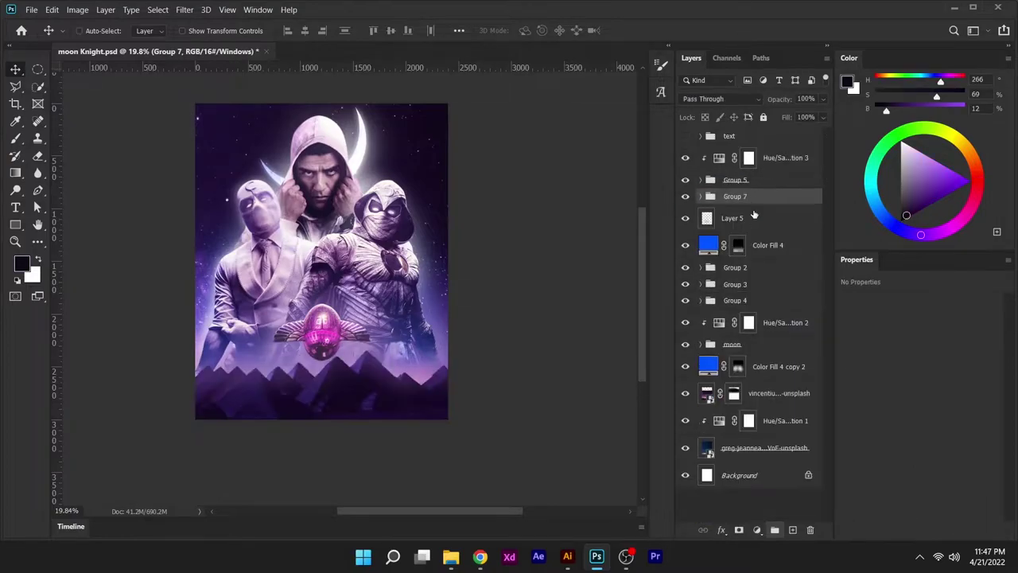
drag(735, 157, 736, 213)
scroll(404, 330, up, 2)
- Add a light purple Color Fill 10 clipped to Group 7 at 31% opacity, mask inverted
click(756, 529)
click(778, 306)
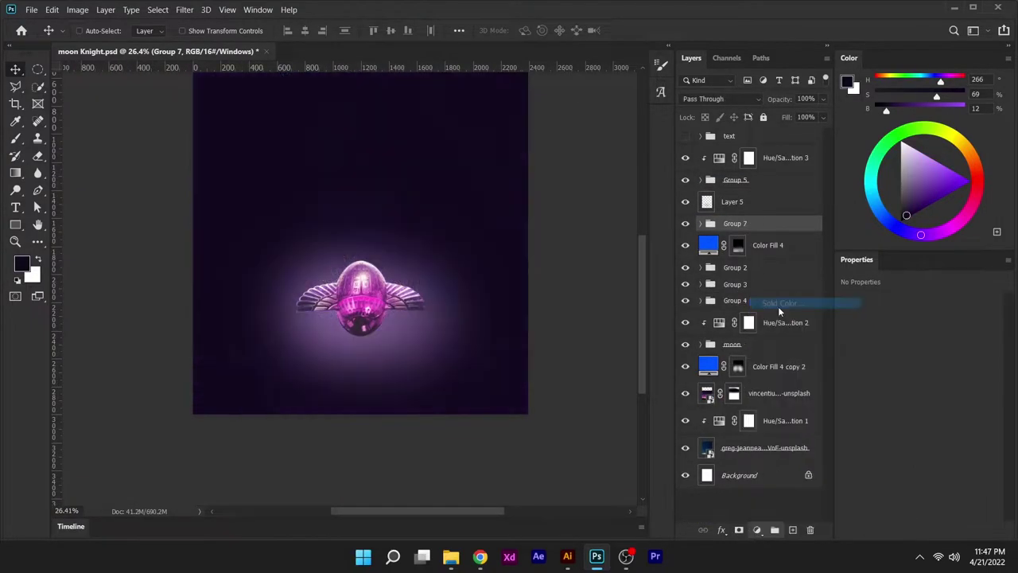
key(Return)
alt+click(755, 239)
double_click(708, 228)
click(714, 157)
click(965, 117)
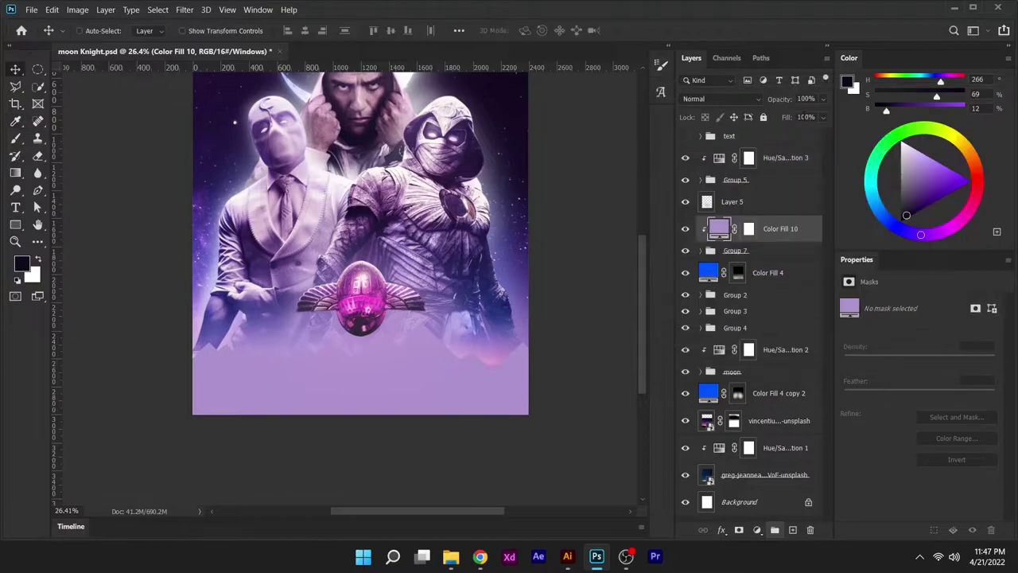
key(3)
key(1)
click(750, 231)
key(ctrl+i)
key(b)
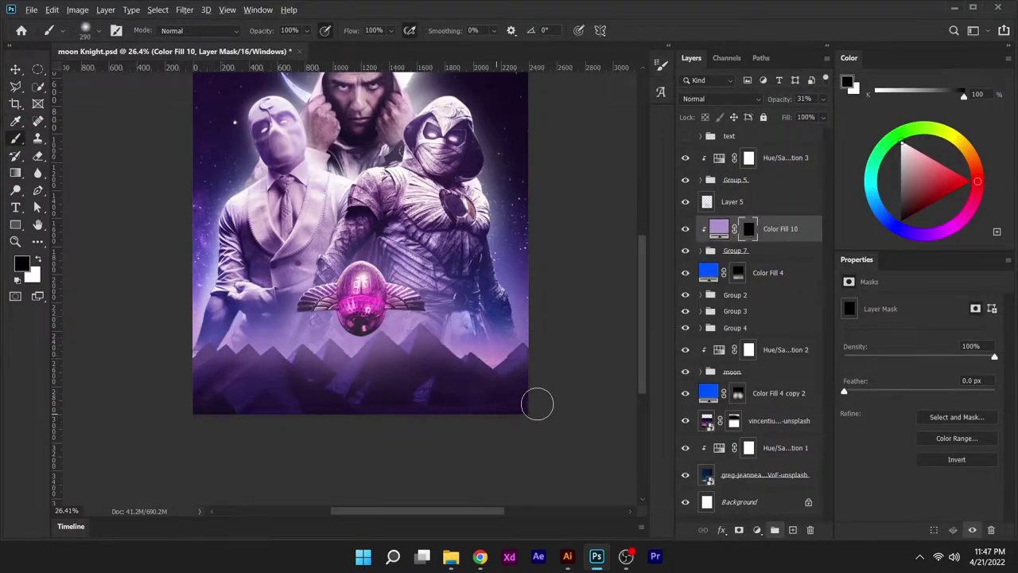
- Fit the whole poster in view and save the file
key(v)
key(ctrl+minus)
key(ctrl+minus)
key(ctrl+0)
key(ctrl+s)
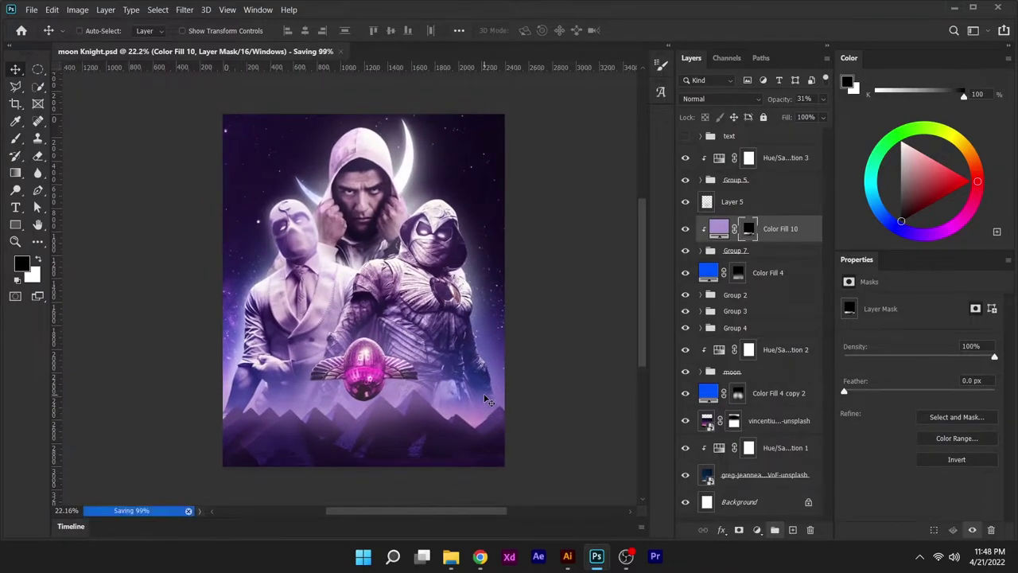
- Add a Screen-mode Color Fill 11 above the scarab's layer group
ctrl+click(381, 388)
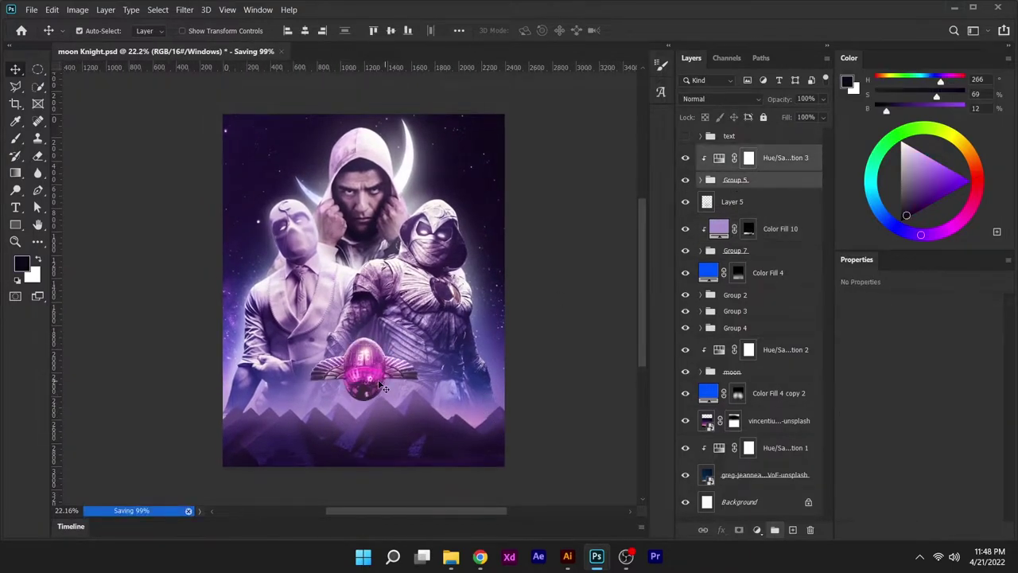
click(783, 298)
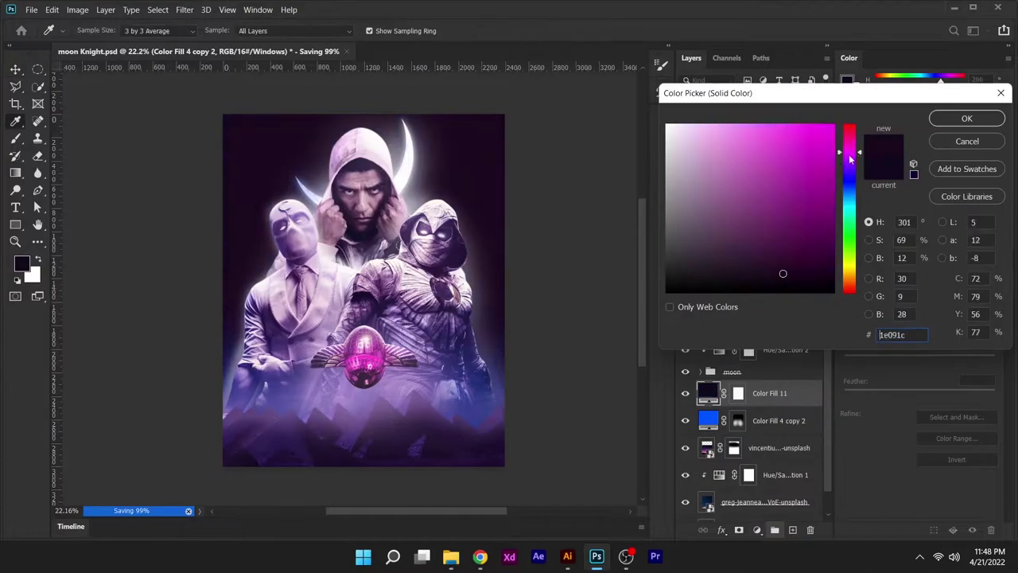
click(966, 116)
click(719, 98)
click(689, 210)
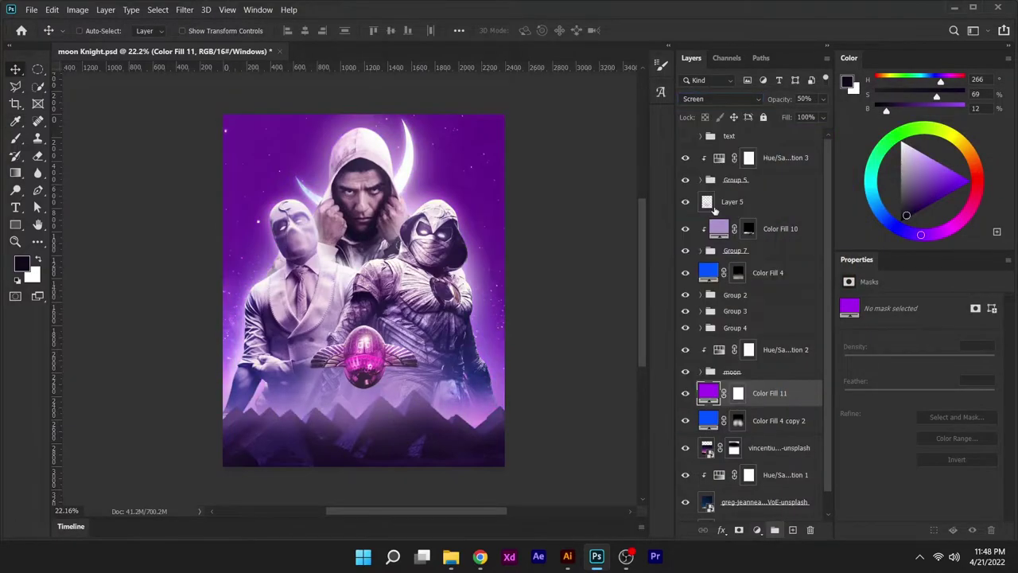
double_click(787, 393)
click(959, 103)
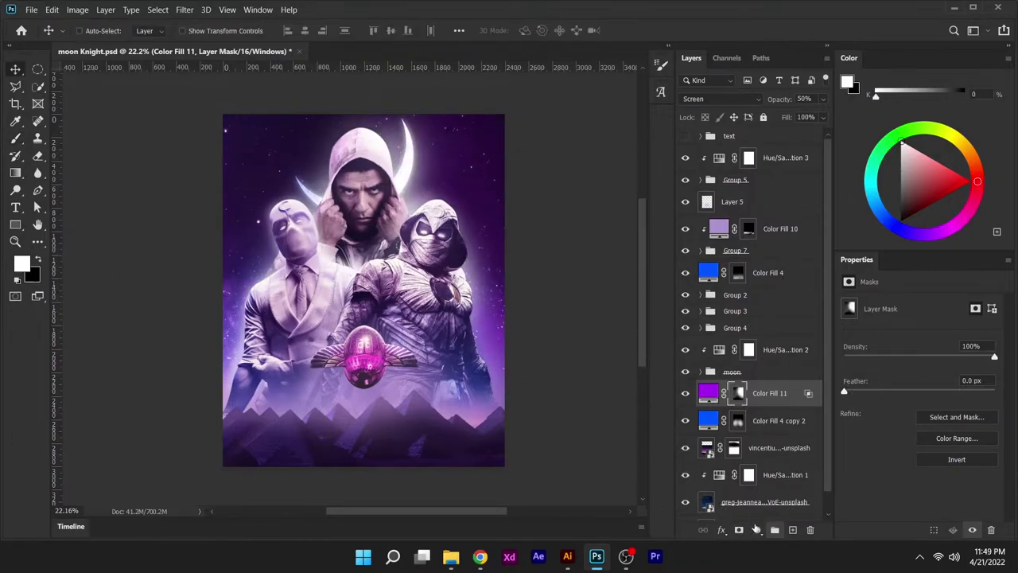
- Add a blue Screen-mode Color Fill 12 with an inverted mask for painting
click(756, 529)
click(783, 302)
click(966, 116)
click(720, 99)
click(688, 210)
double_click(787, 393)
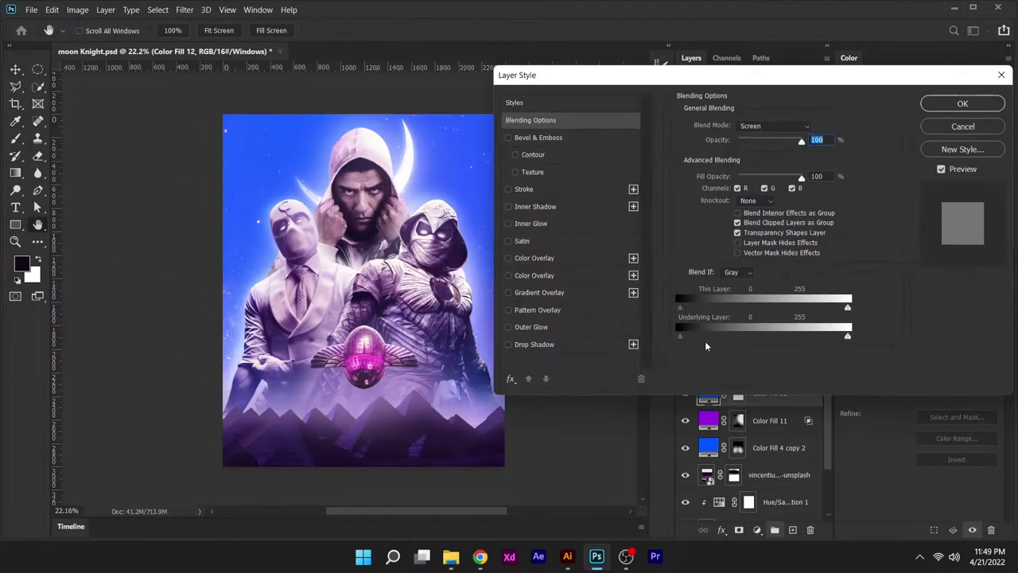
key(Return)
key(x)
key(ctrl+i)
key(b)
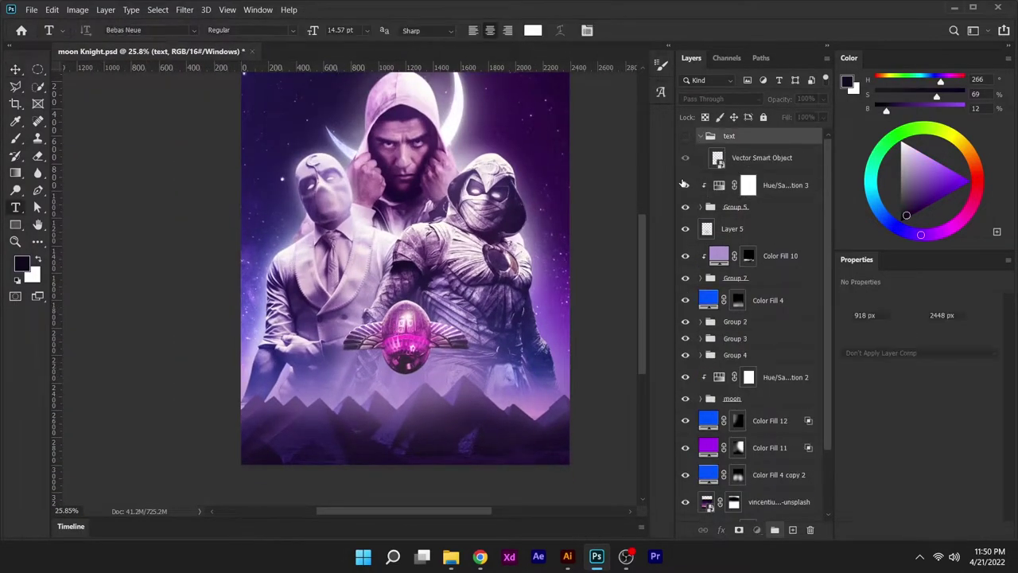
- Add the MOONKNIGHT text below the logo, enlarge it, and give it a new colour
key(t)
click(410, 432)
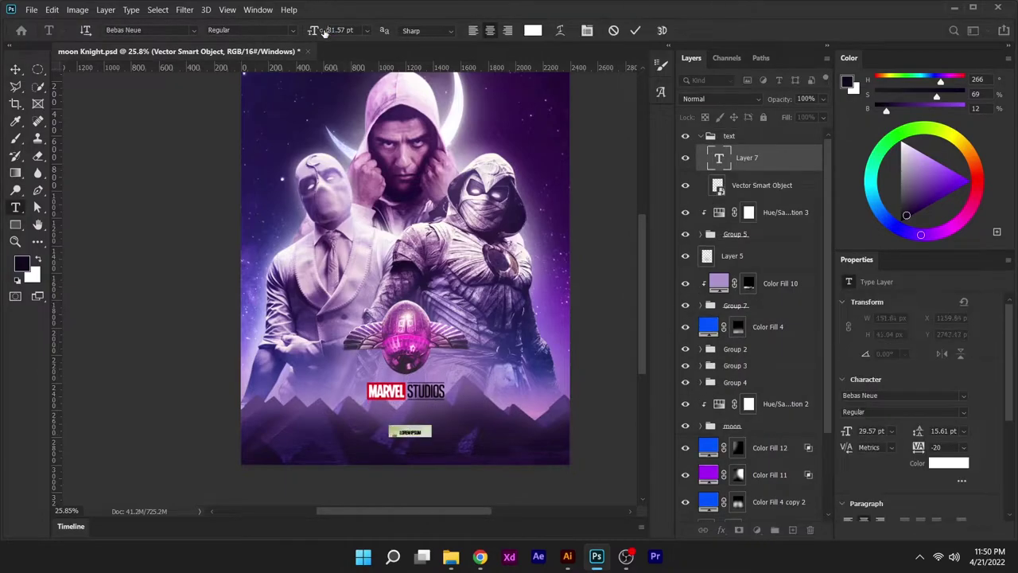
text(MOONKNIGHT)
key(ctrl+Return)
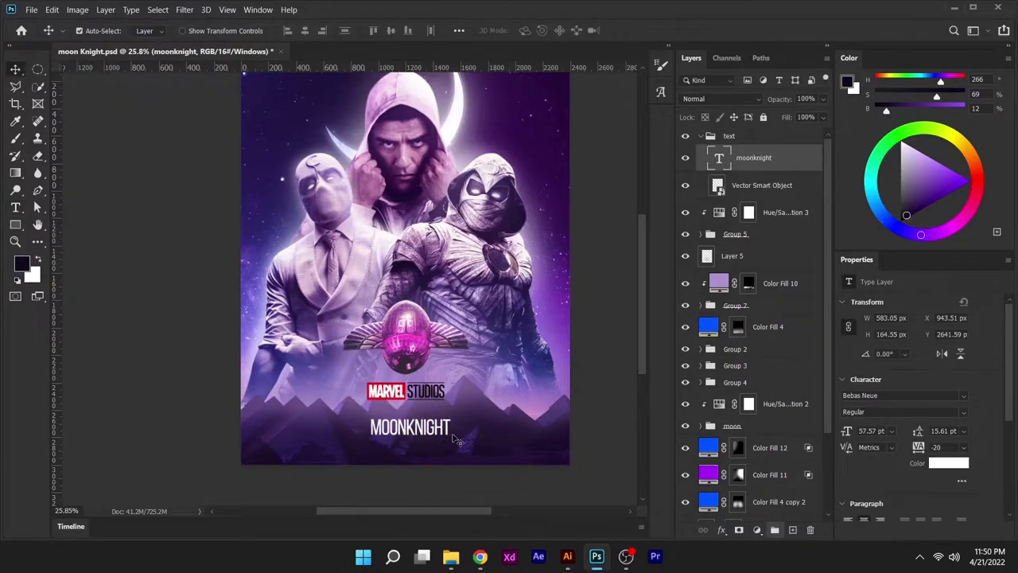
key(ctrl+t)
drag(450, 428, 475, 427)
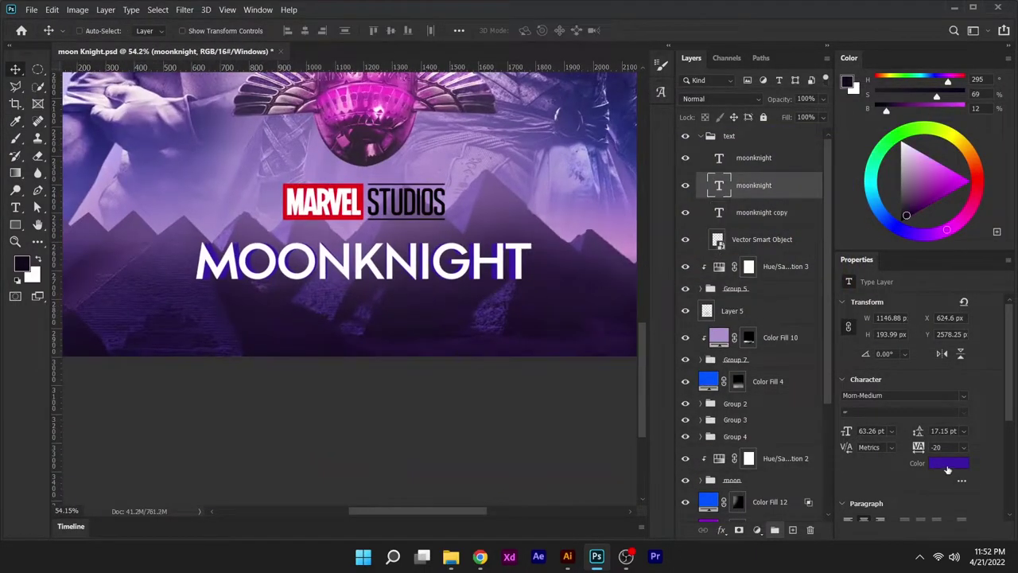
click(947, 464)
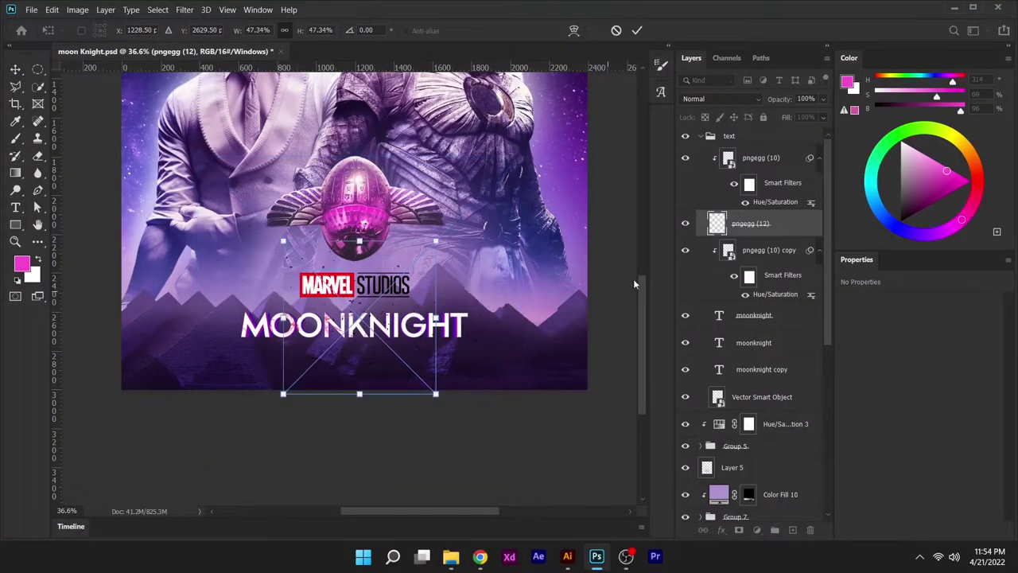
- Place the particle image around the title and move it below moonknight copy
key(Return)
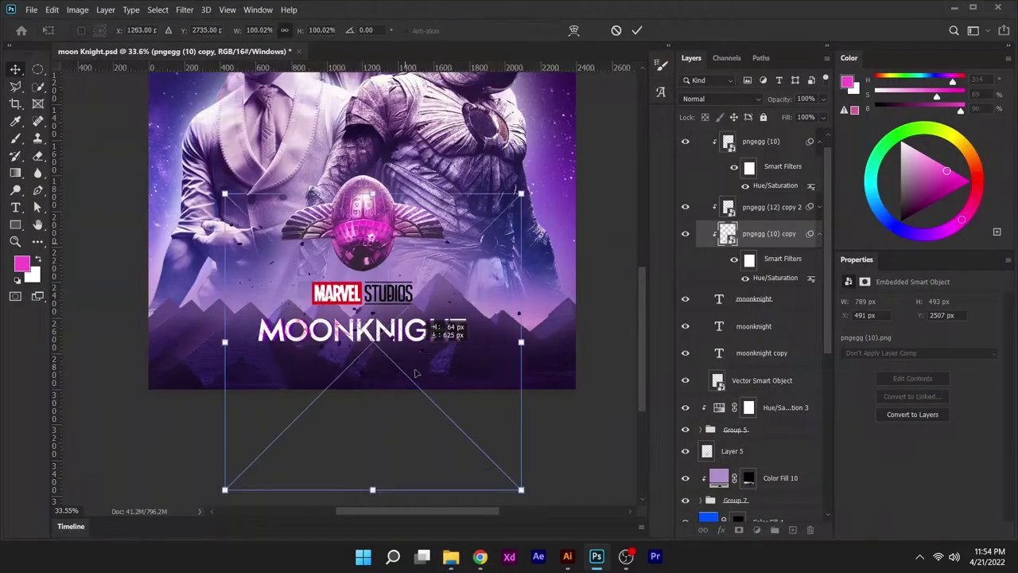
drag(493, 371, 463, 293)
key(Return)
drag(750, 233, 750, 394)
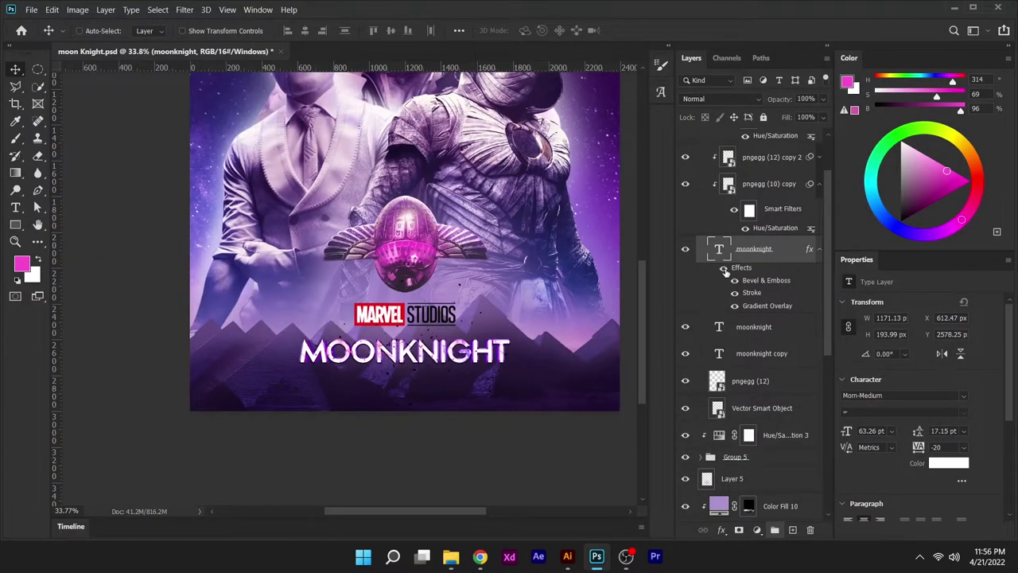
- Give the title a Bevel & Emboss style, fit the poster in view, and save
double_click(766, 280)
click(760, 126)
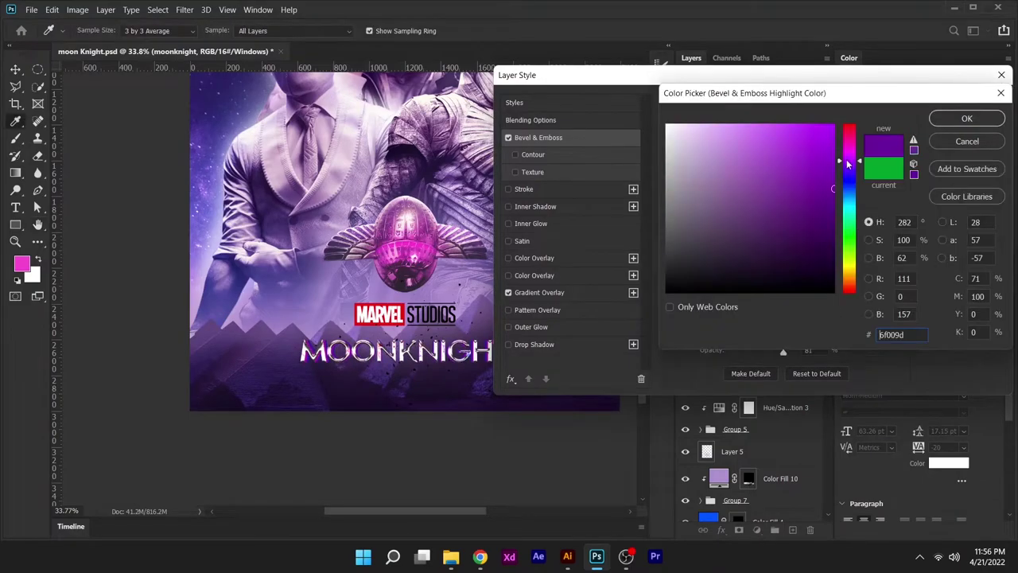
key(Return)
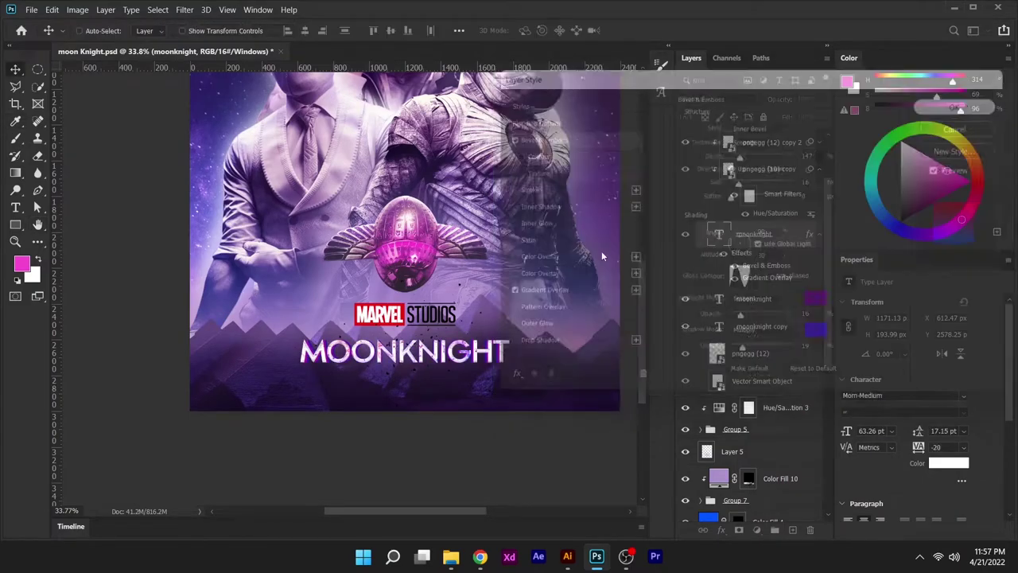
key(ctrl+0)
key(ctrl+s)
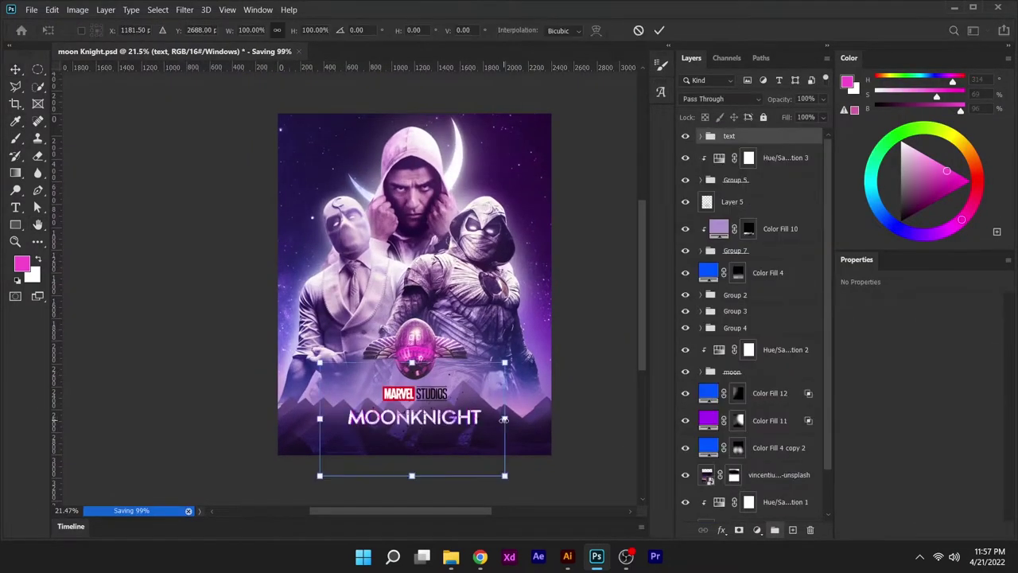
- Apply a purple cc00ff Outer Glow to the title's Group 8
click(701, 136)
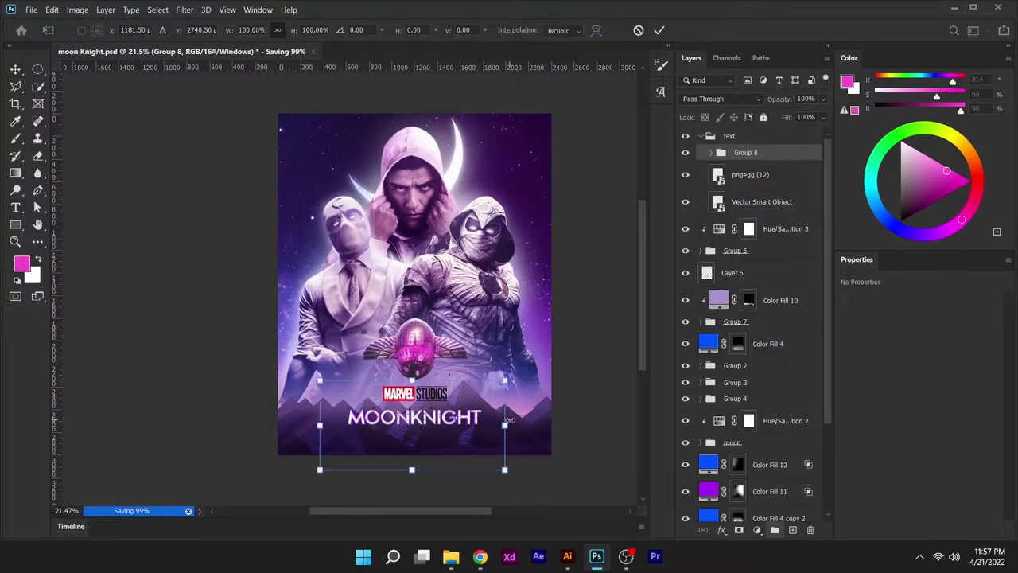
double_click(772, 152)
click(530, 327)
click(685, 189)
text(cc00ff)
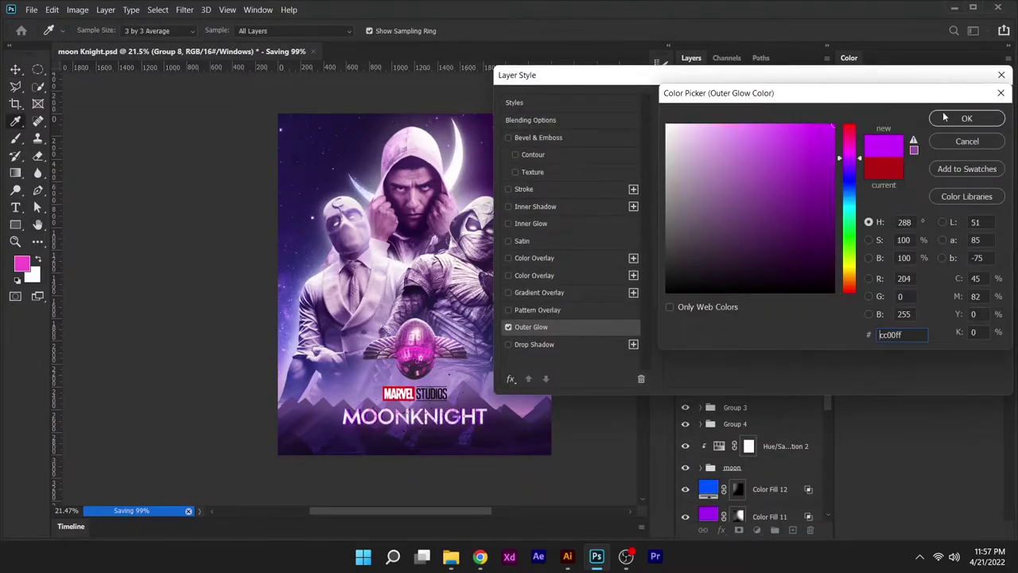
click(944, 117)
click(710, 172)
click(966, 117)
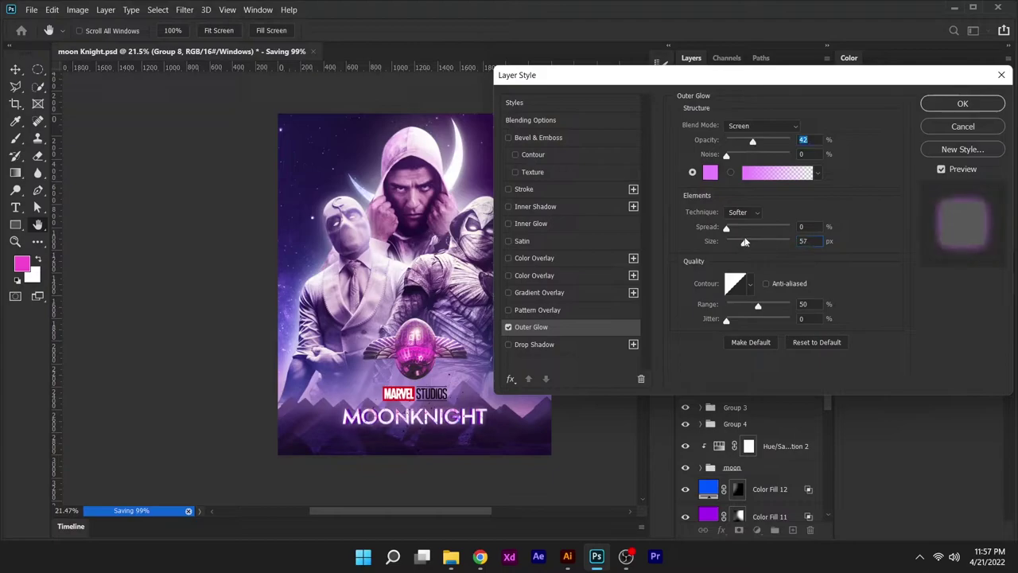
click(940, 110)
- Duplicate the title group with a new blend mode and move the title block 112 px lower
key(ctrl+j)
click(720, 99)
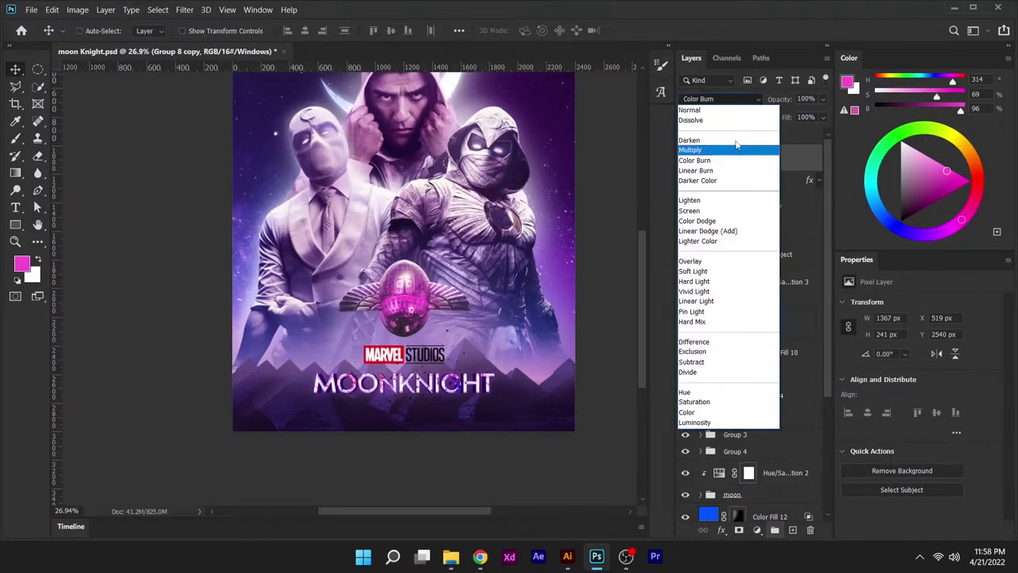
double_click(751, 157)
click(958, 102)
scroll(481, 370, up, 1)
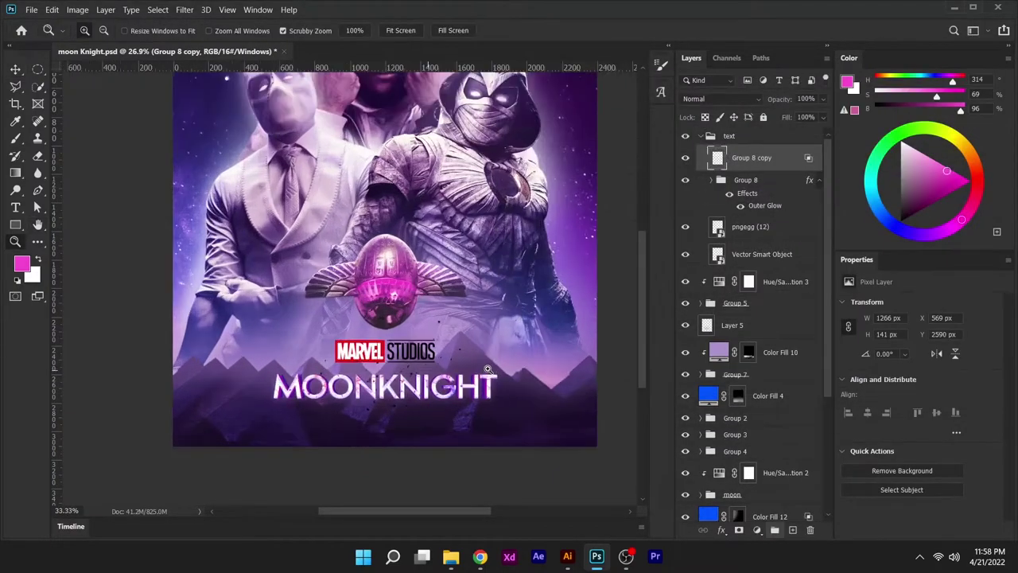
click(685, 157)
scroll(475, 385, down, 1)
drag(471, 365, 472, 384)
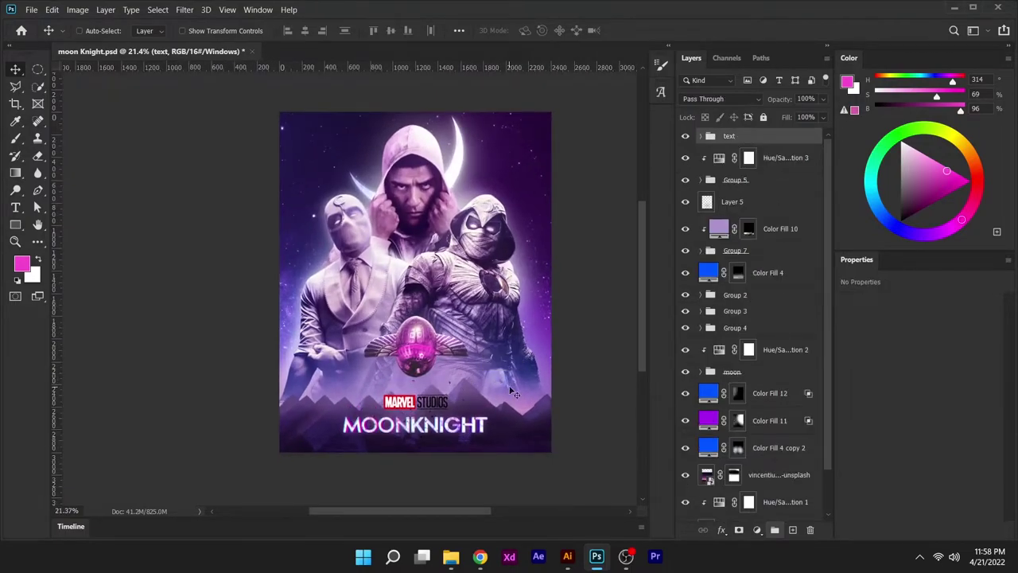
- Darken the poster bottom with a black gradient on a new empty layer
key(alt+bracketleft)
key(ctrl+shift+alt+n)
key(g)
key(d)
drag(517, 453, 517, 382)
key(v)
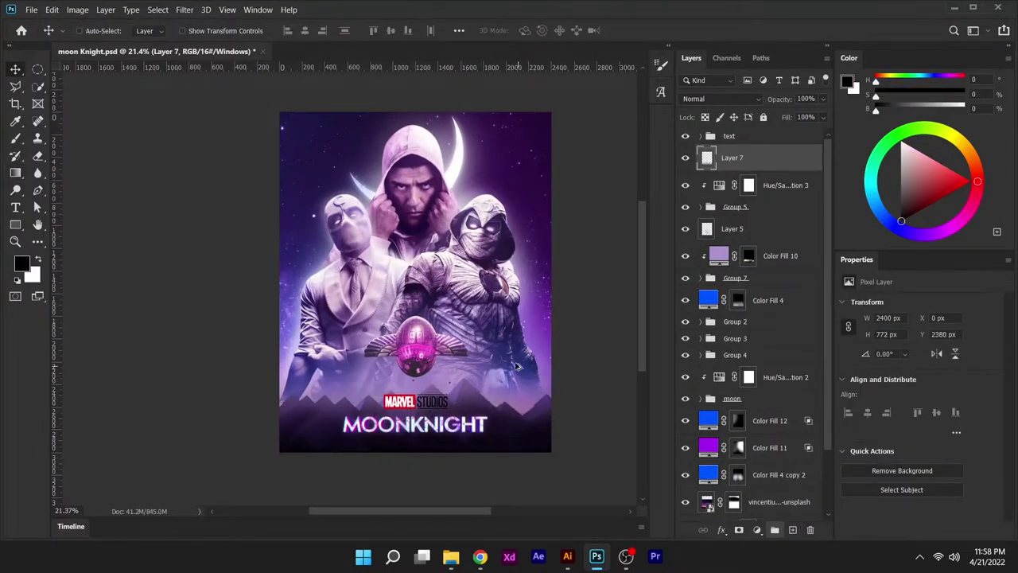
- Stamp all visible layers into a new top layer and convert it to a smart object
key(ctrl+shift+alt+e)
scroll(516, 365, down, 1)
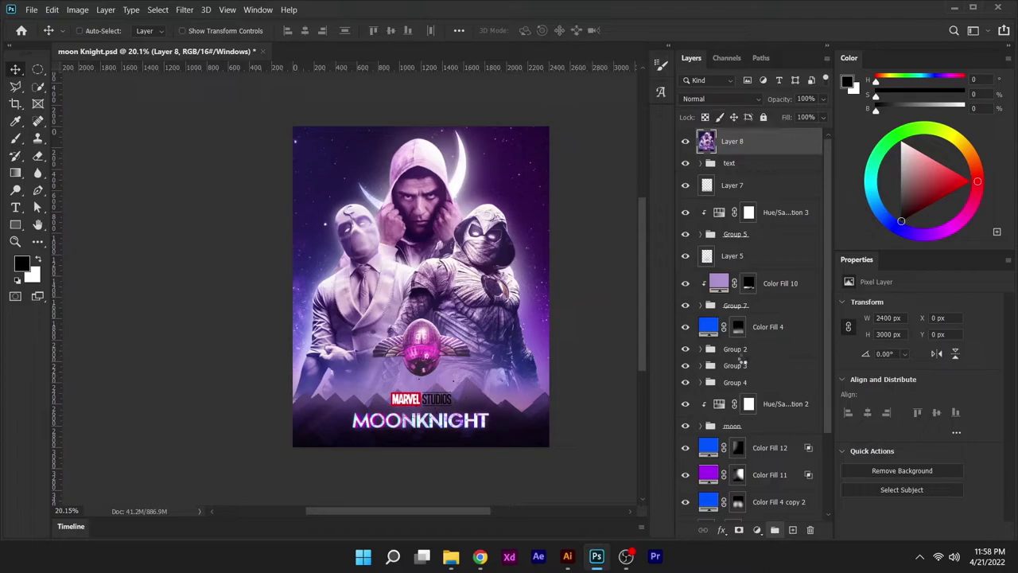
key(ctrl+alt+shift+s)
- In Camera Raw, raise contrast, lower exposure, boost highlights and lift shadows slightly
key(ctrl+shift+a)
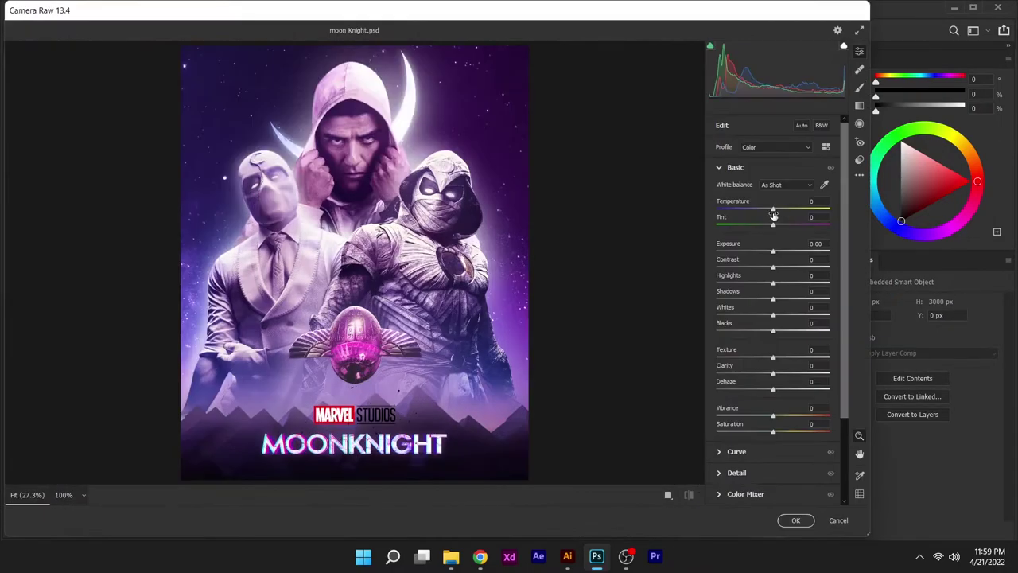
drag(775, 264, 776, 265)
drag(773, 252, 769, 254)
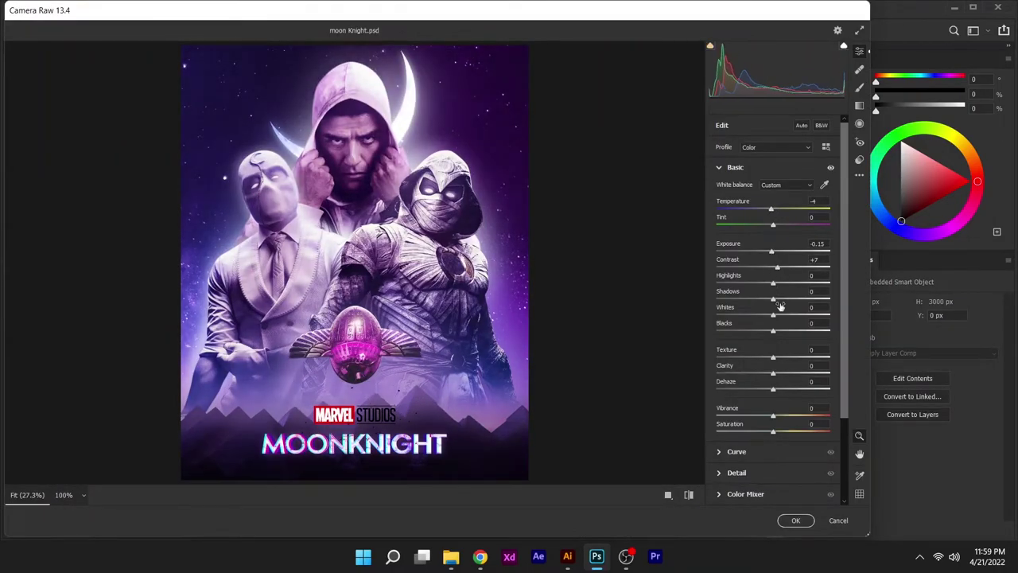
drag(765, 299, 768, 299)
drag(773, 283, 780, 283)
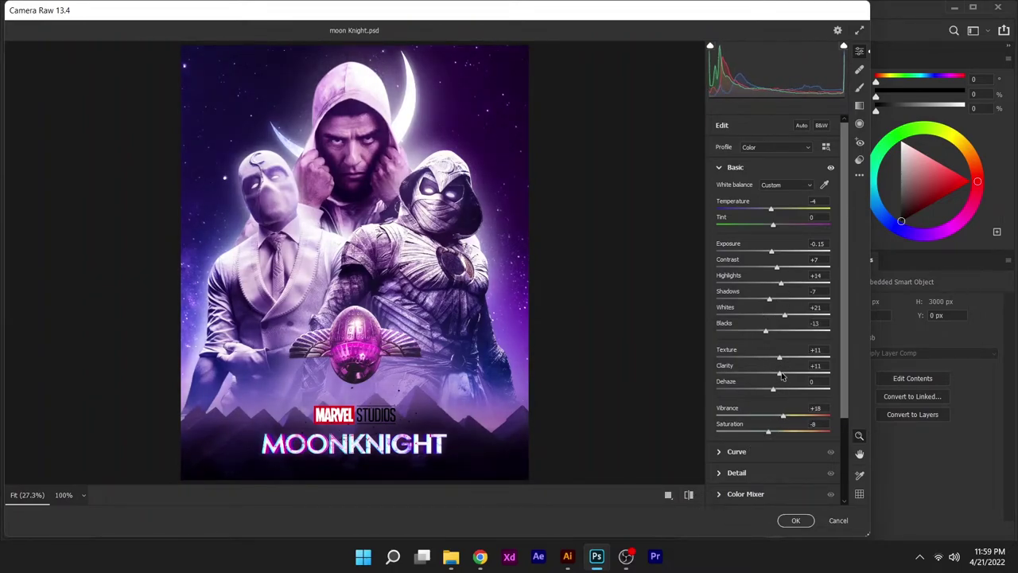
click(737, 452)
drag(731, 324, 718, 336)
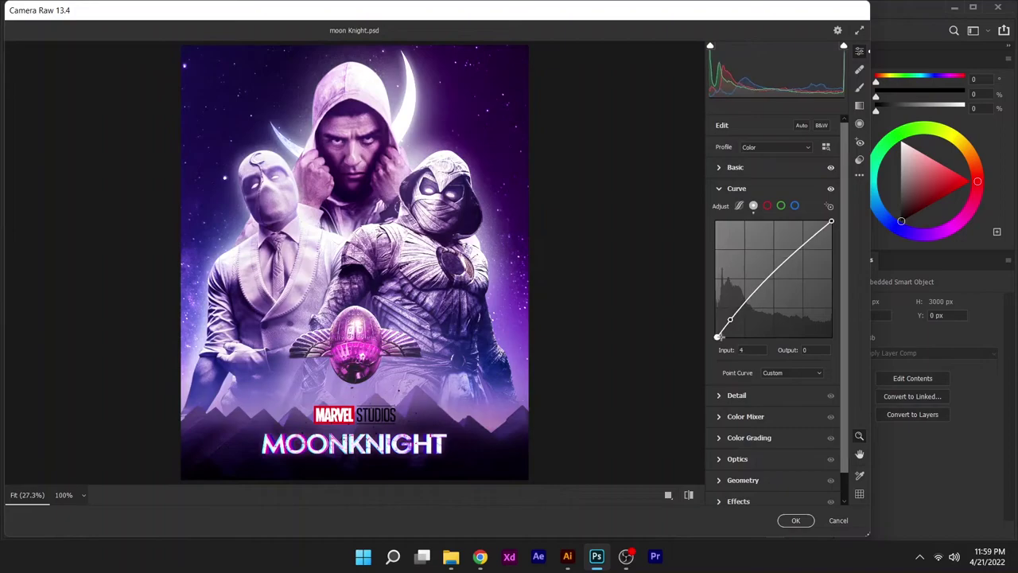
double_click(718, 337)
scroll(746, 400, down, 1)
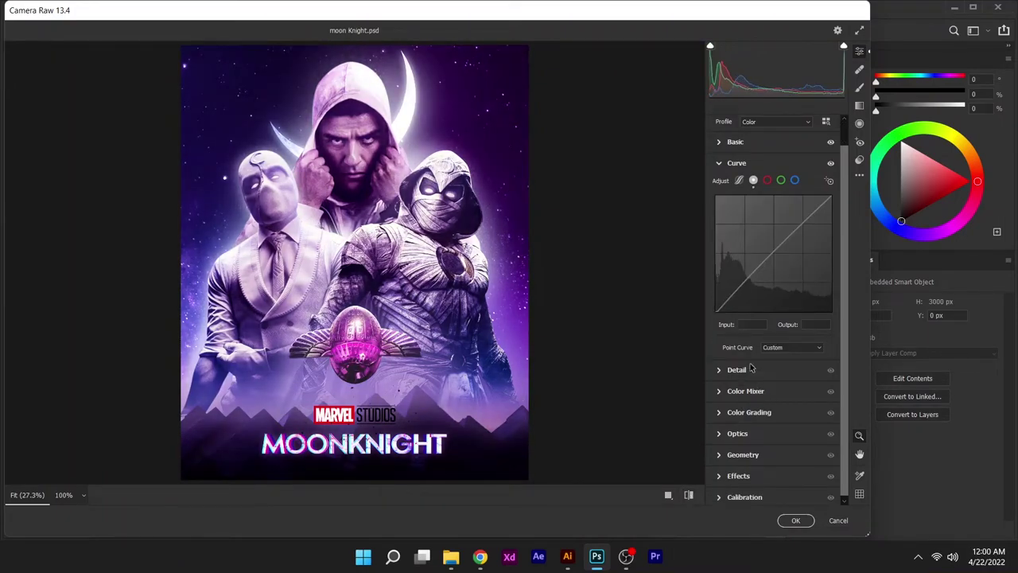
- Colour-grade the midtones purple and push the shadows toward blue
click(748, 412)
drag(773, 325, 784, 342)
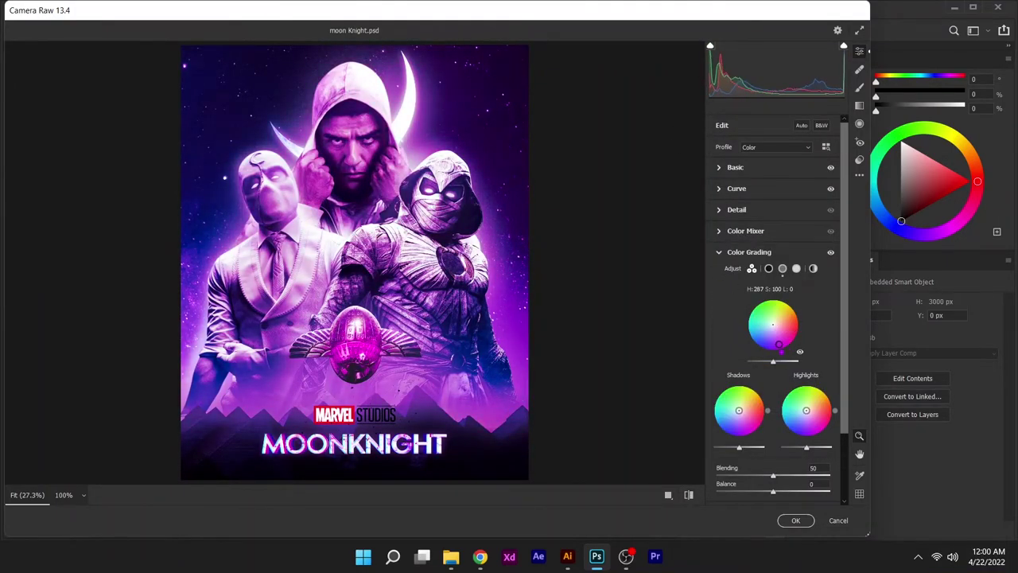
mouse_move(739, 411)
mouse_down()
mouse_move(732, 429)
mouse_move(738, 411)
mouse_up()
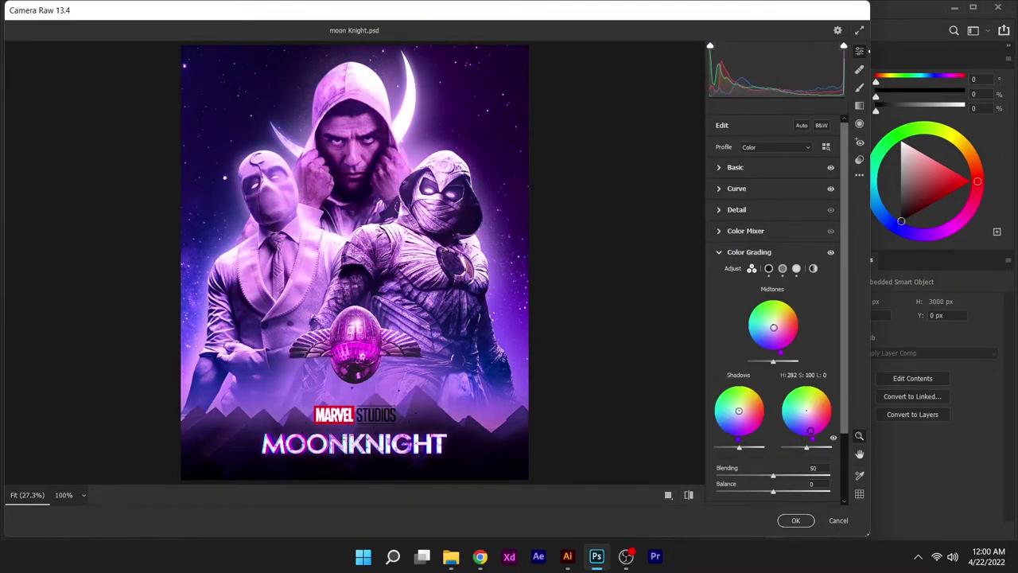
drag(814, 409, 806, 410)
scroll(771, 400, down, 2)
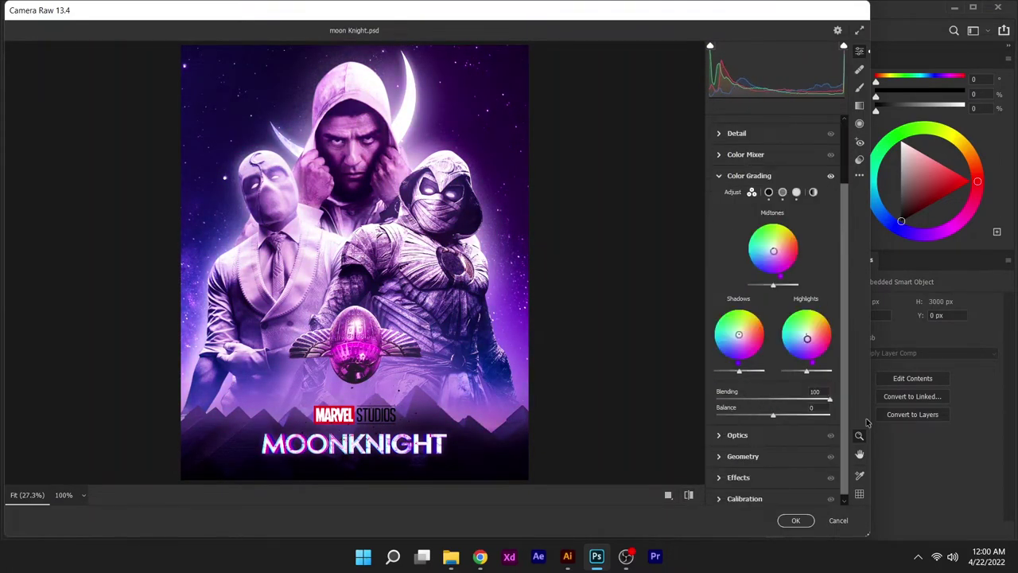
- Set exposure to +0.10, apply the Artistic 03 profile, and commit the Camera Raw grade
click(719, 435)
click(722, 387)
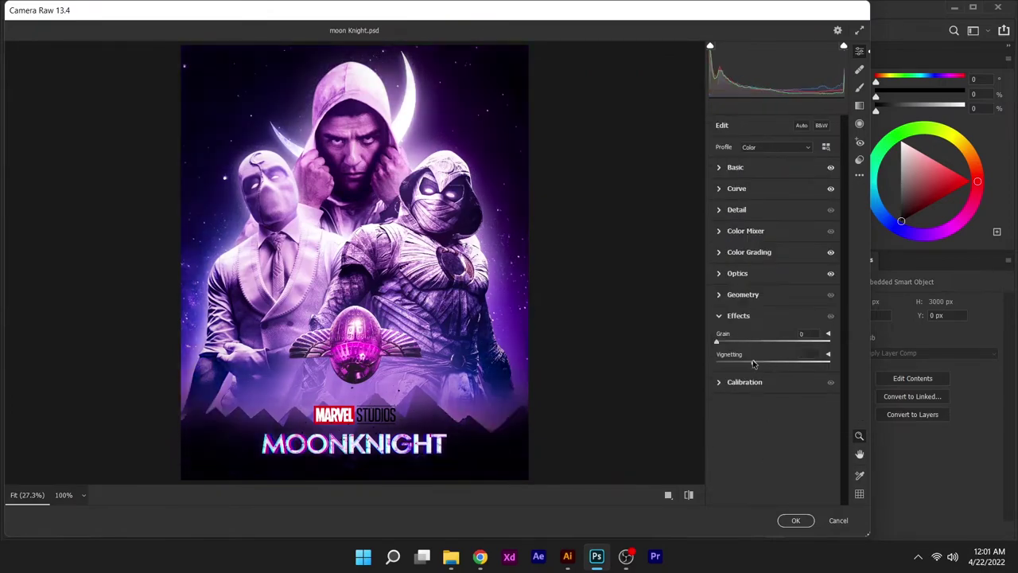
click(719, 167)
drag(771, 252, 776, 253)
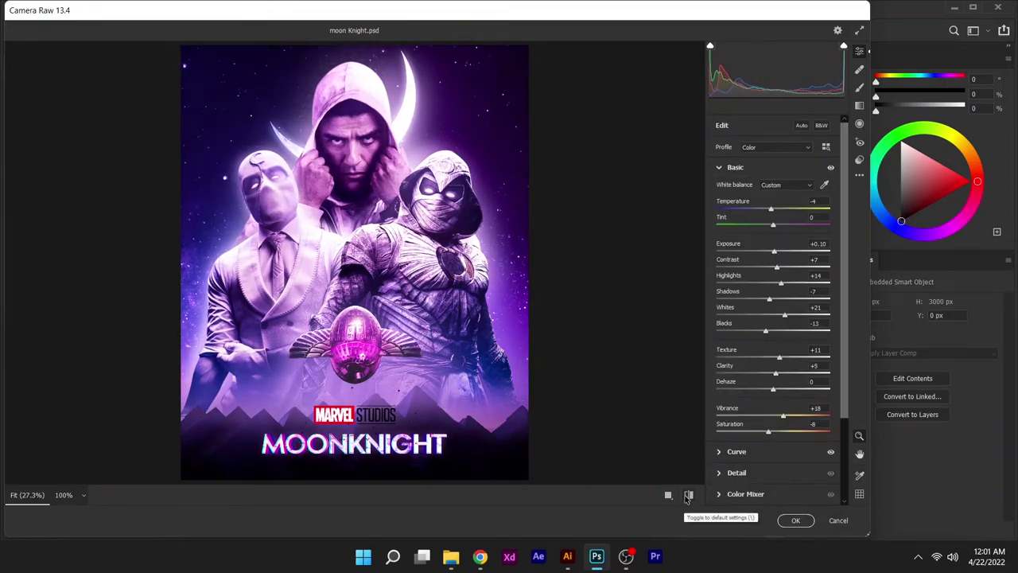
click(825, 146)
click(725, 305)
click(743, 342)
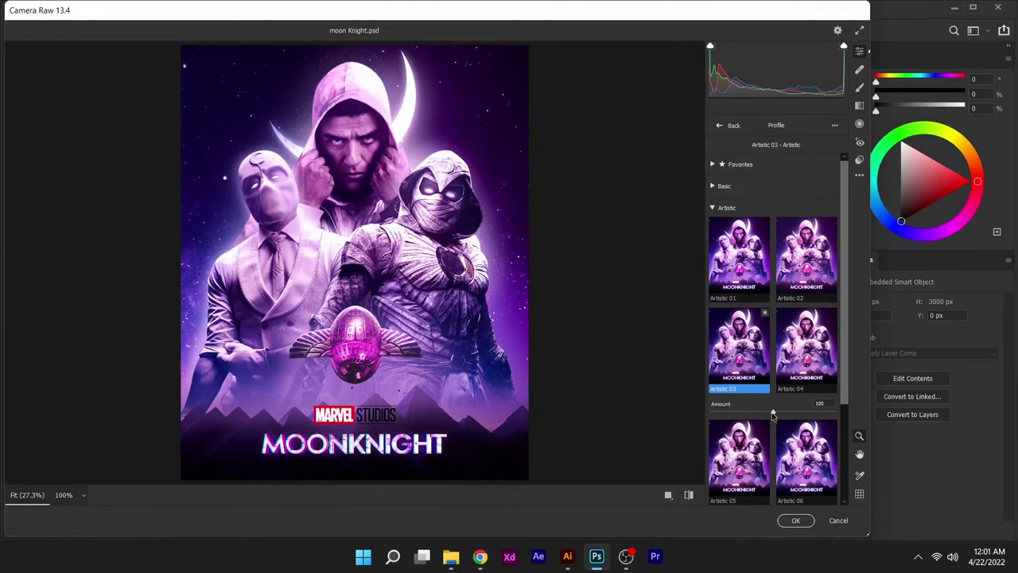
click(795, 520)
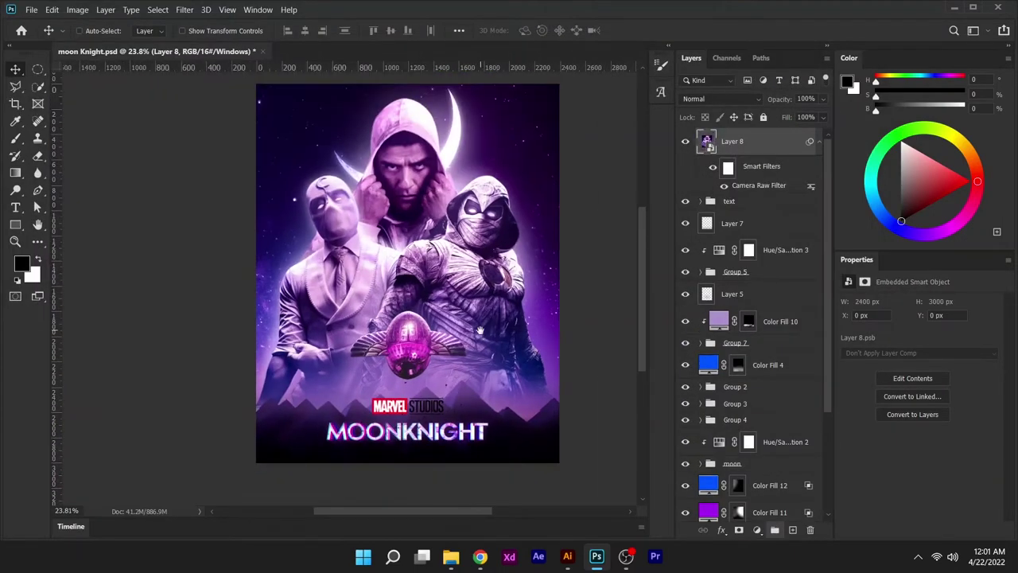
- Save the fully graded Moon Knight poster document with Ctrl+S
key(ctrl+s)
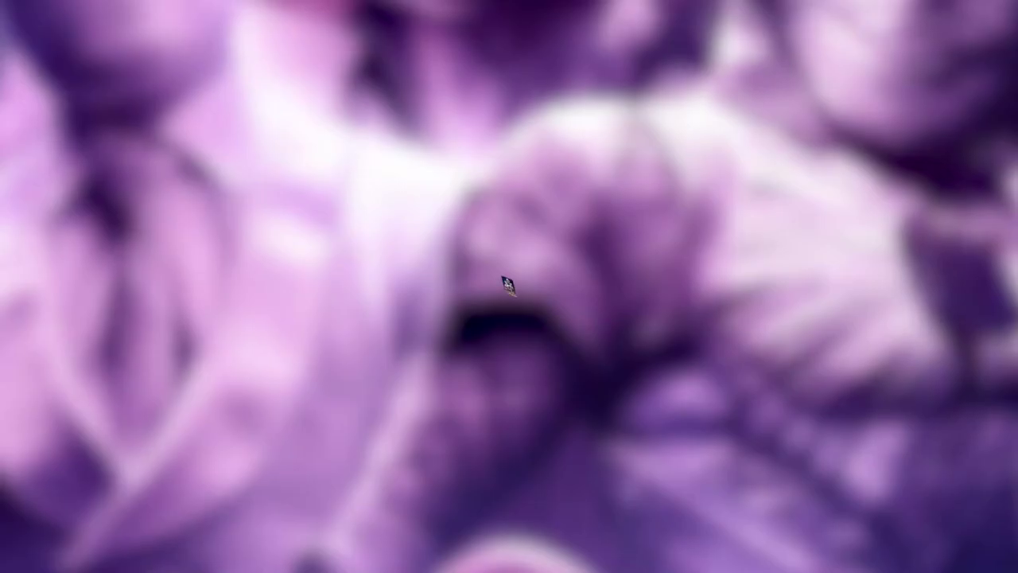